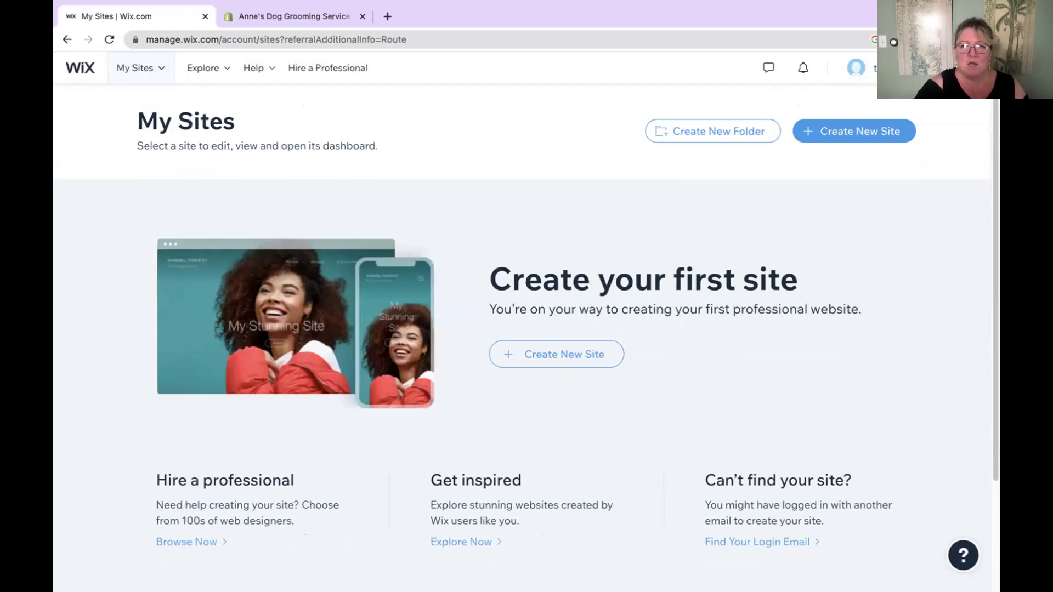
- Start creating a new website with the Wix Editor and bring up its templates for a dog groomer
click(960, 40)
click(807, 377)
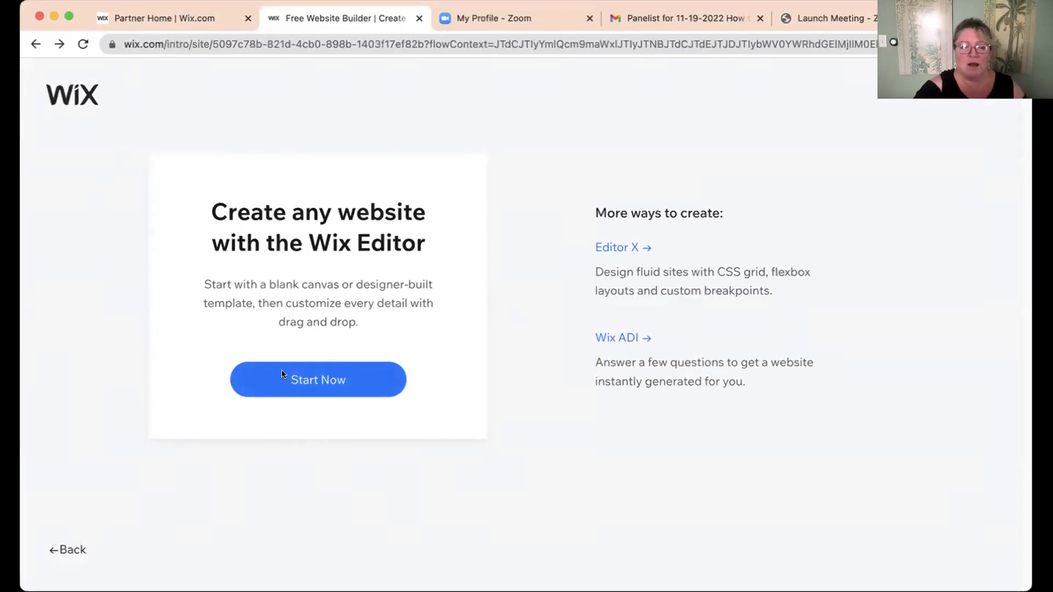
click(315, 379)
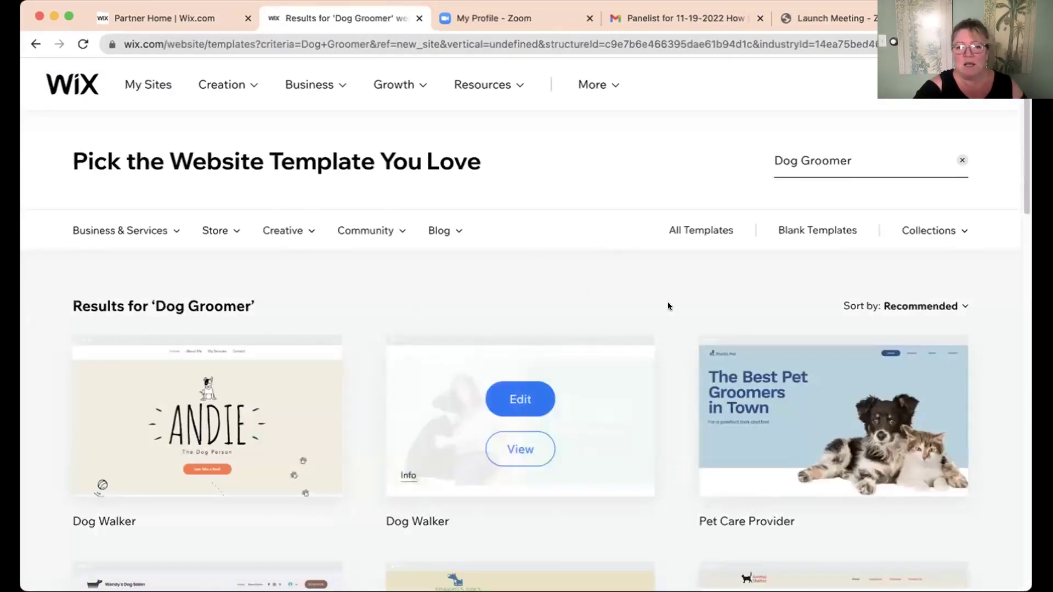
- Examine the website templates offered for 'Dog Groomer', from the dog walker designs down to the farm sanctuary one
mouse_move(366, 231)
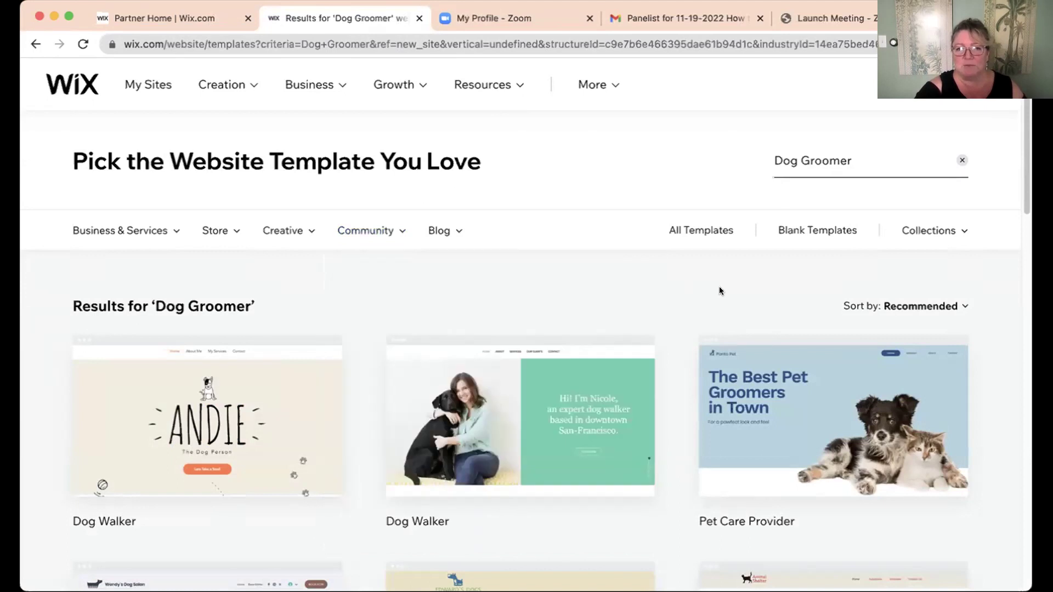
scroll(719, 291, down, 3)
scroll(719, 290, down, 2)
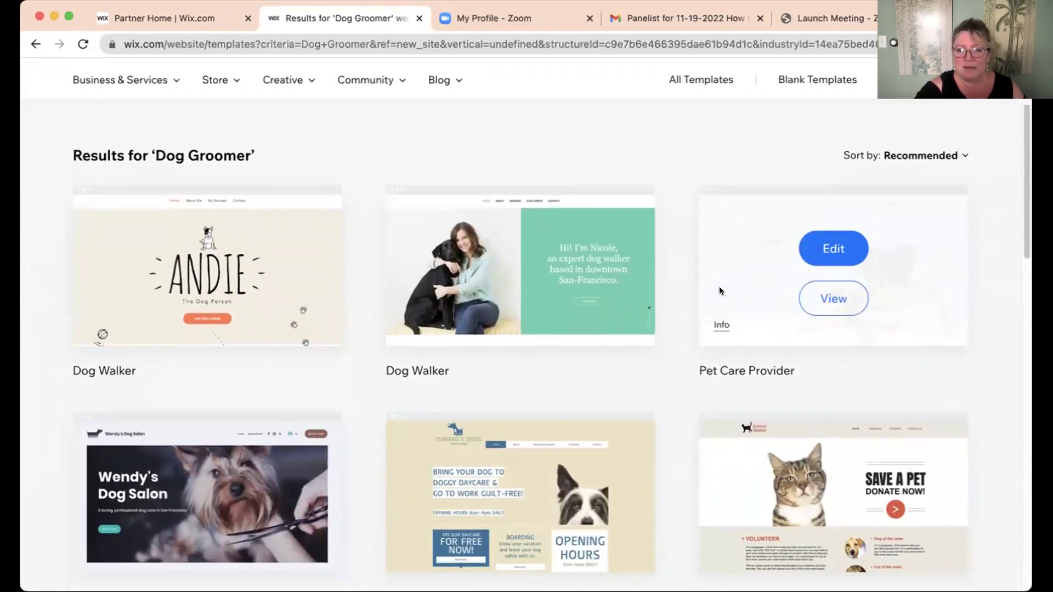
scroll(673, 397, down, 5)
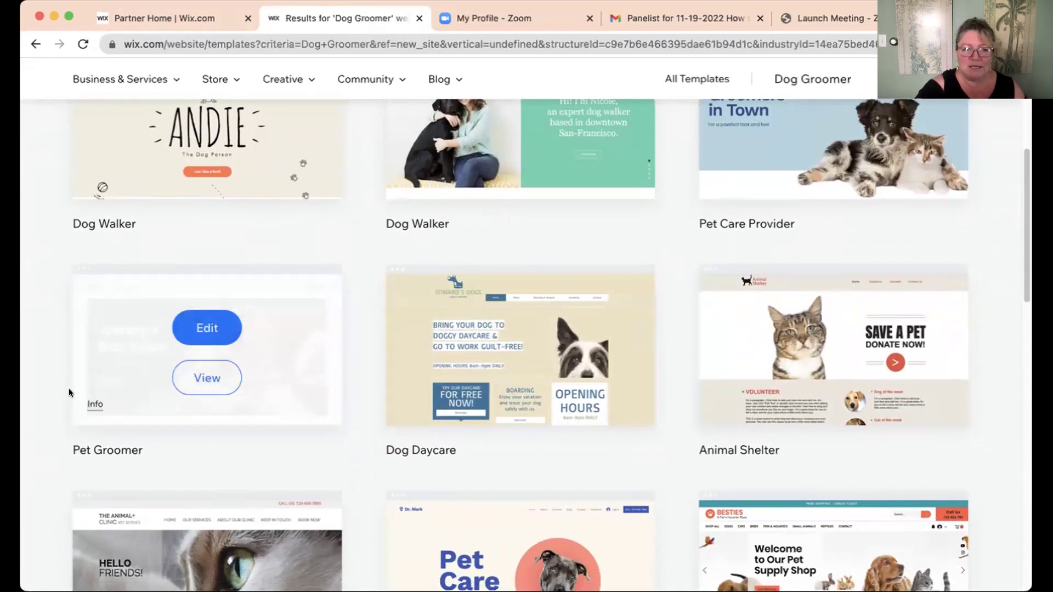
mouse_move(94, 281)
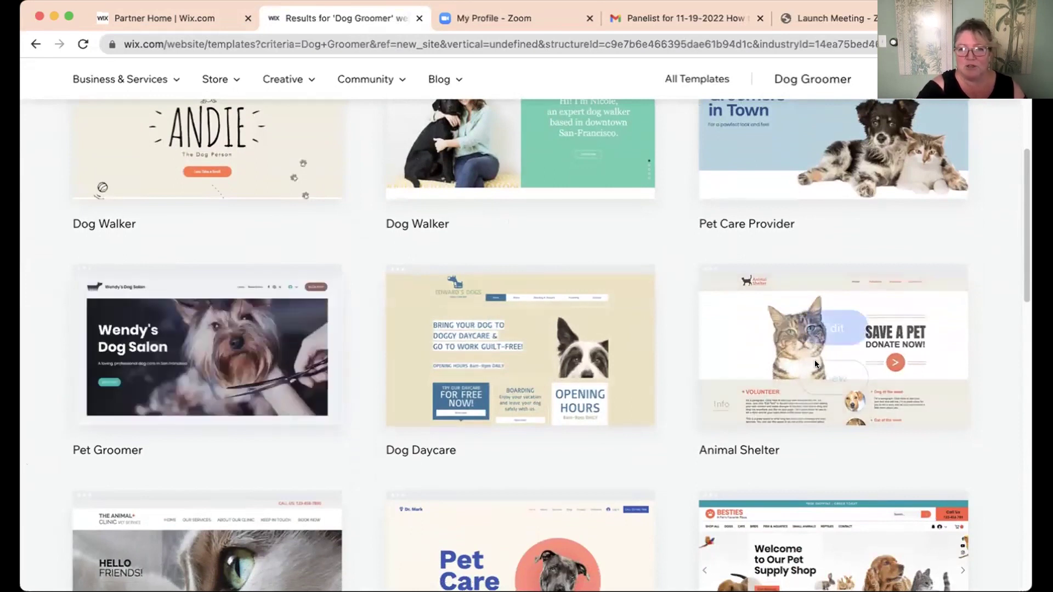
scroll(946, 494, down, 1)
scroll(946, 486, down, 4)
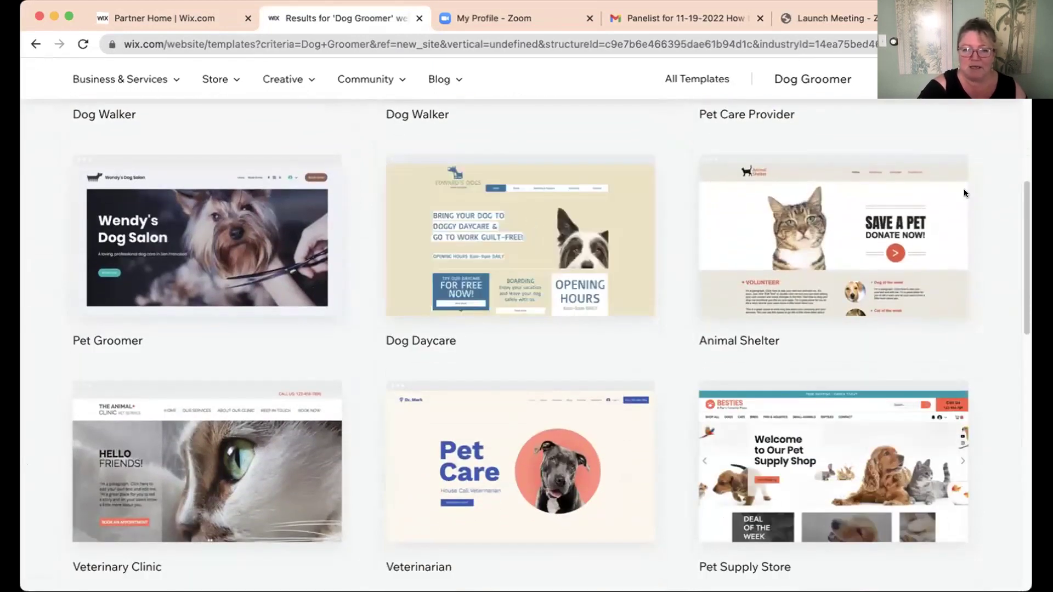
scroll(329, 438, down, 5)
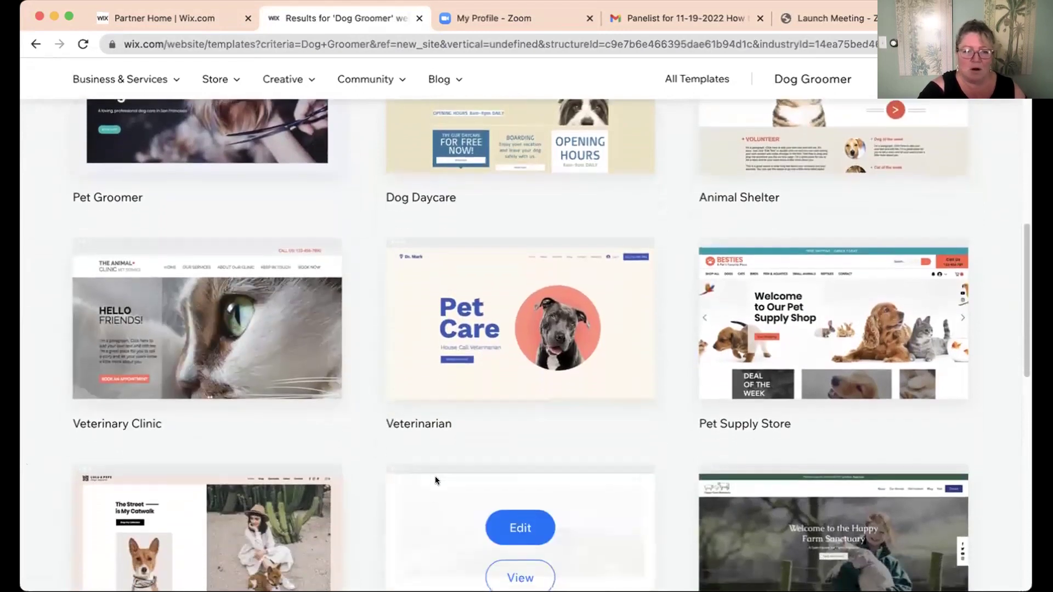
scroll(436, 478, down, 4)
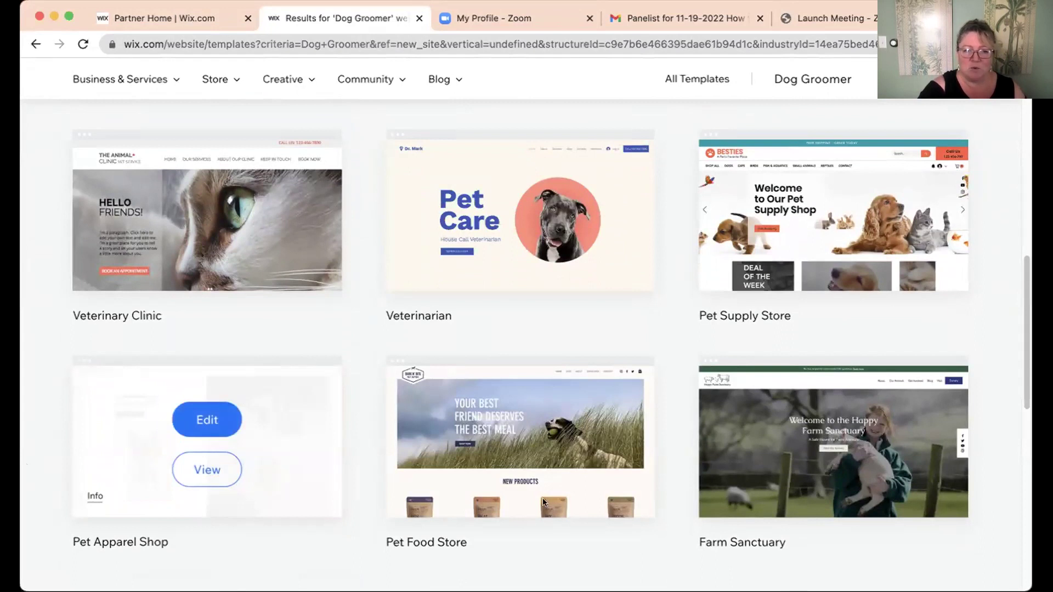
scroll(621, 555, down, 5)
scroll(621, 555, down, 3)
scroll(621, 555, up, 10)
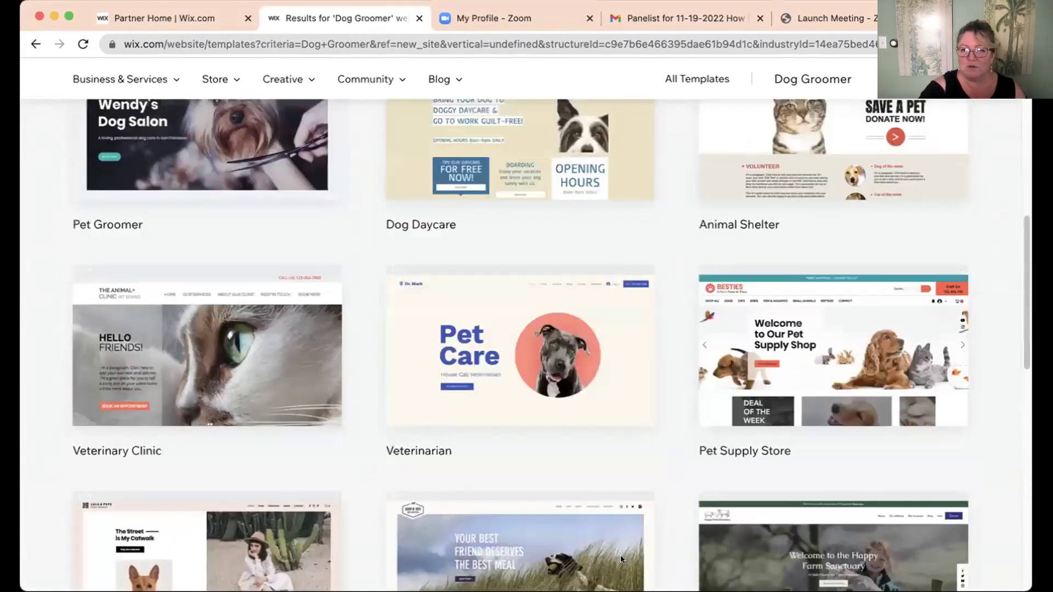
scroll(620, 555, up, 8)
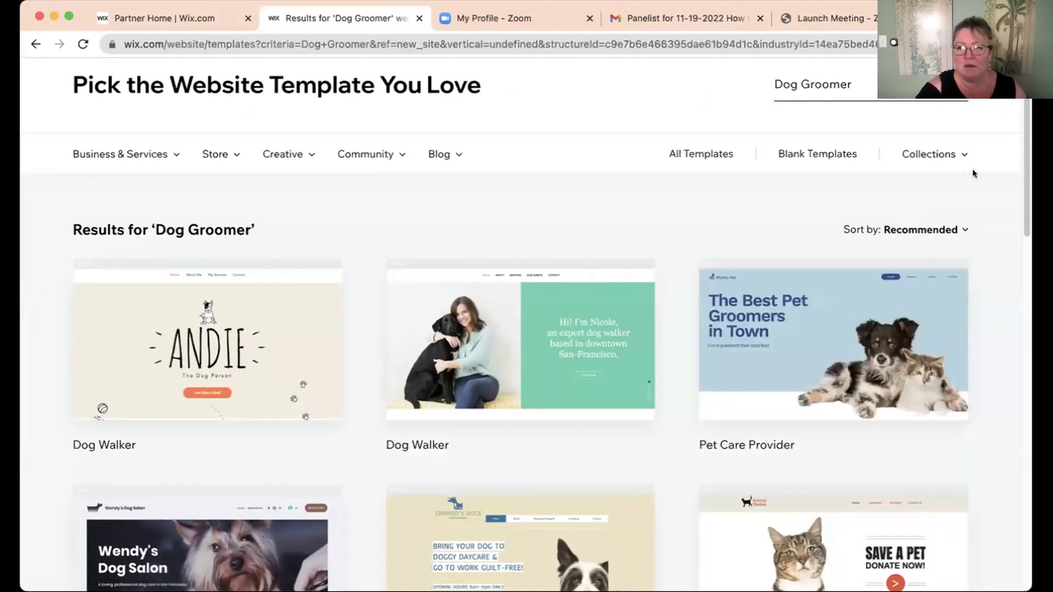
- Open the Pet Care Provider template, headed 'The Best Pet Groomers in Town', for editing
mouse_move(881, 382)
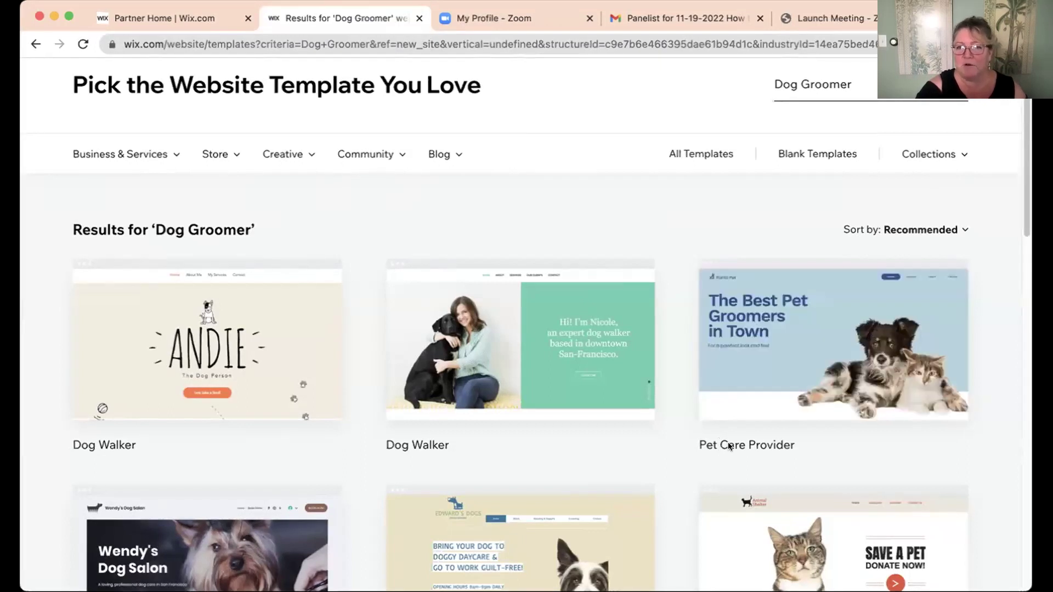
mouse_move(775, 367)
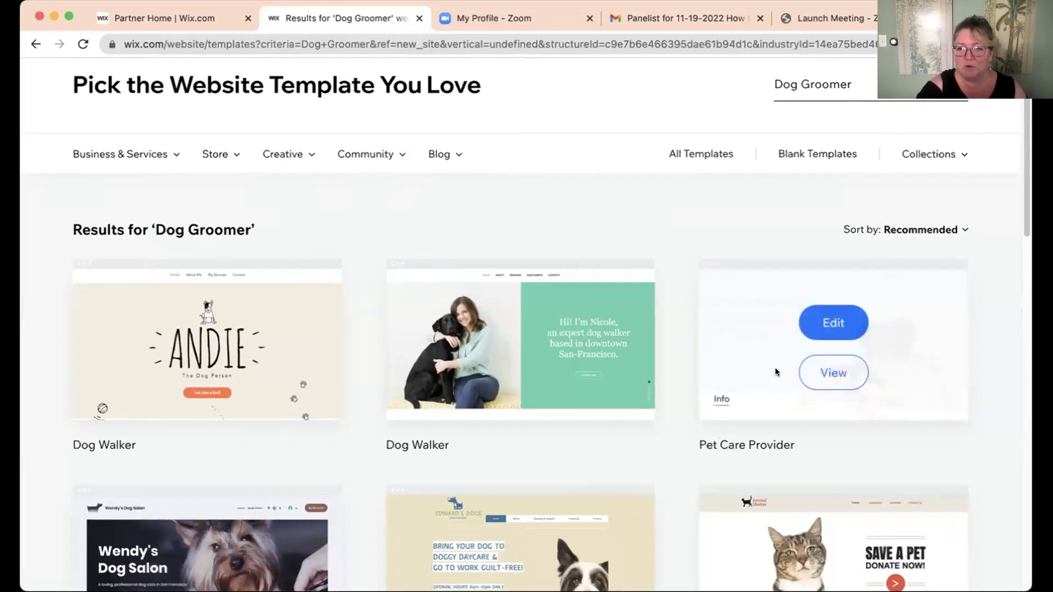
click(826, 330)
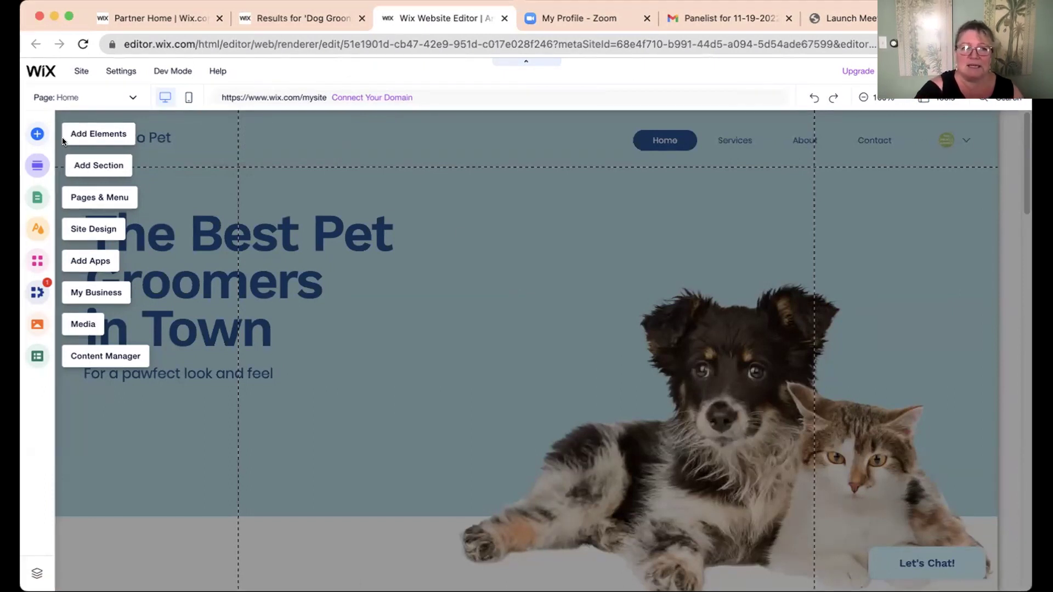
- Request the site's dashboard and agree to save the site first, bringing up the domain choice
mouse_move(41, 70)
click(69, 108)
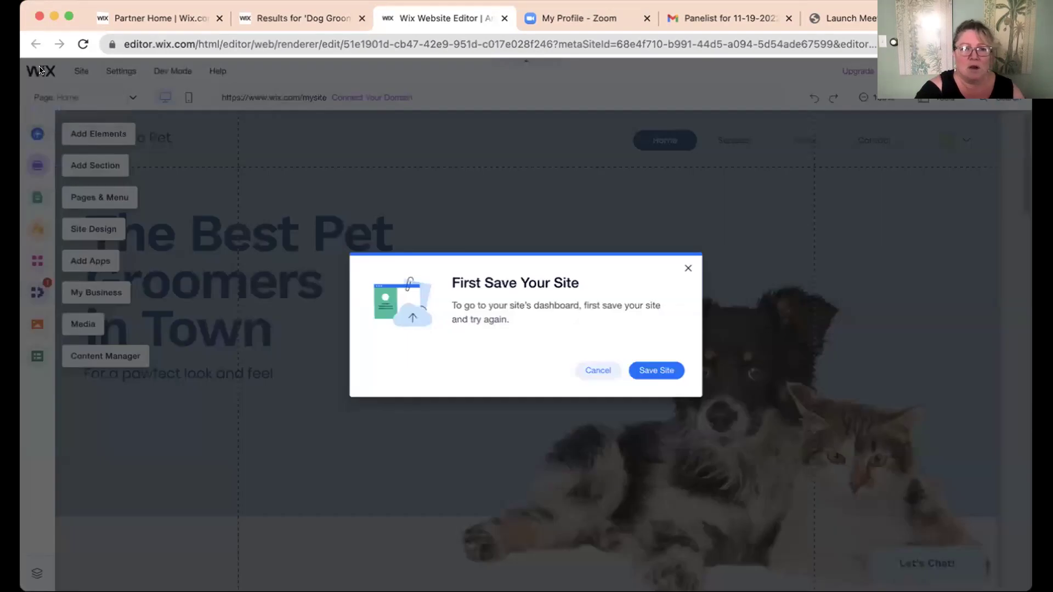
click(661, 371)
click(663, 428)
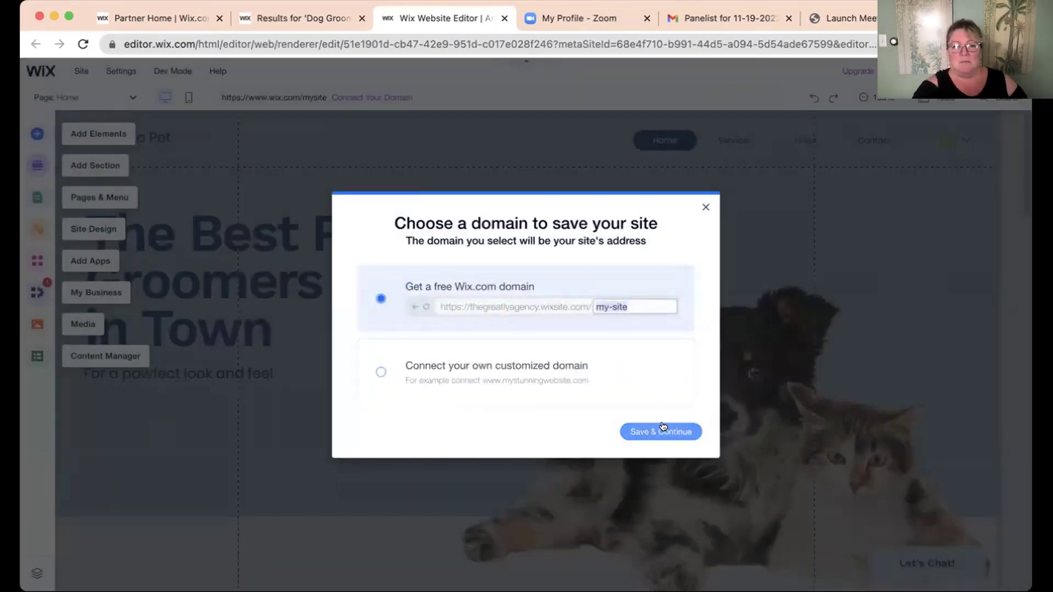
text(a)
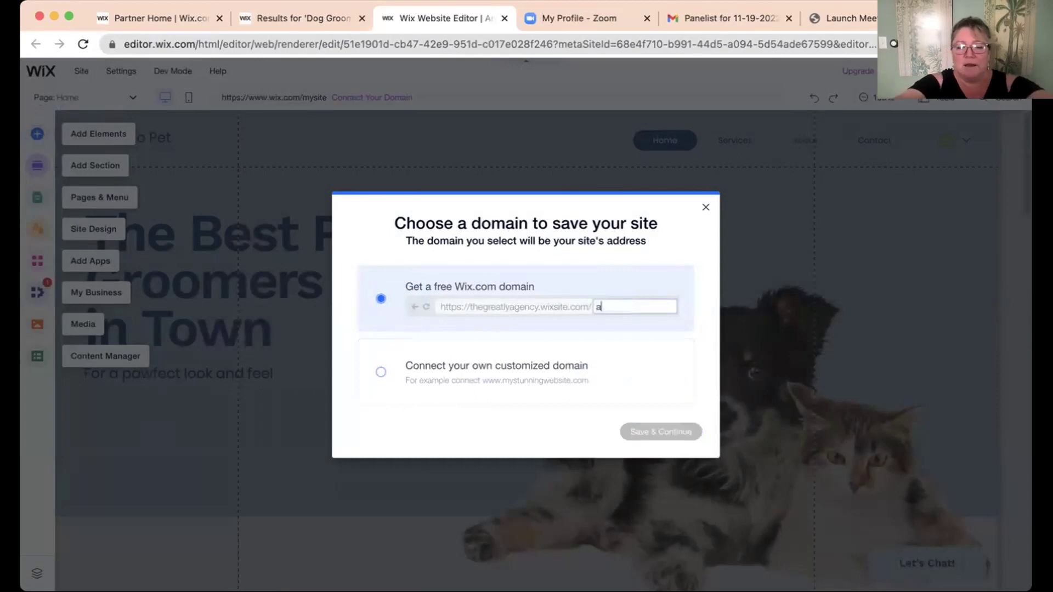
text(nnegrooming)
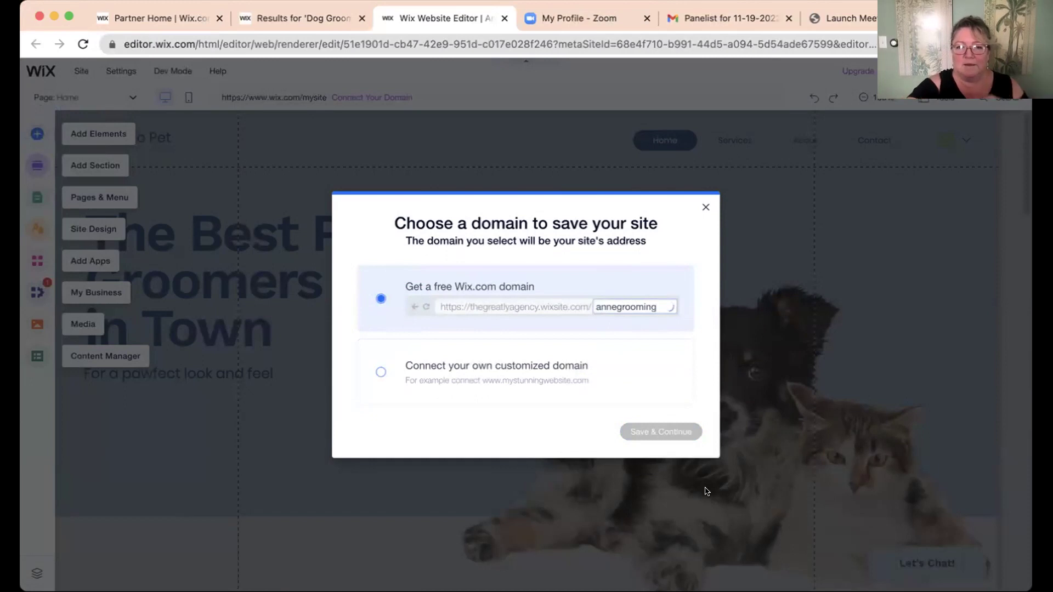
click(610, 380)
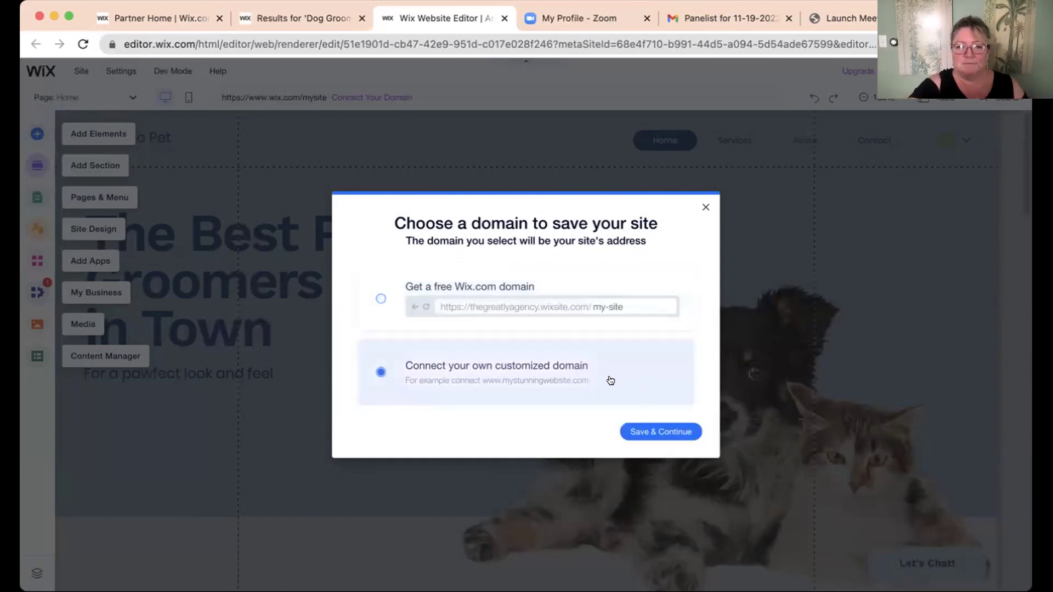
click(381, 298)
- Save the site under the free Wix.com domain with the address ending my-site, and dismiss the confirmation
click(641, 430)
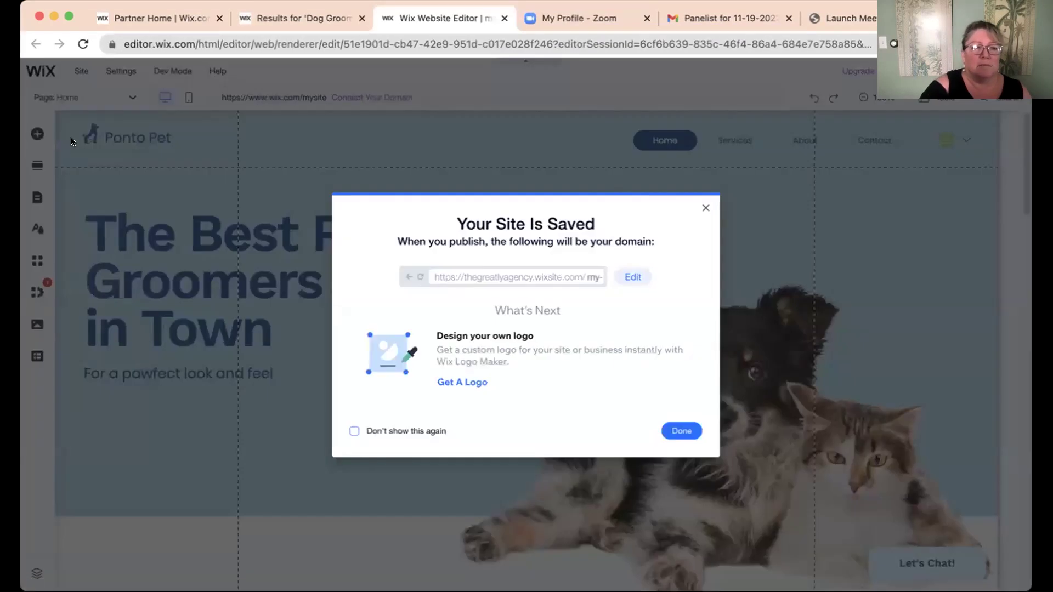
click(680, 431)
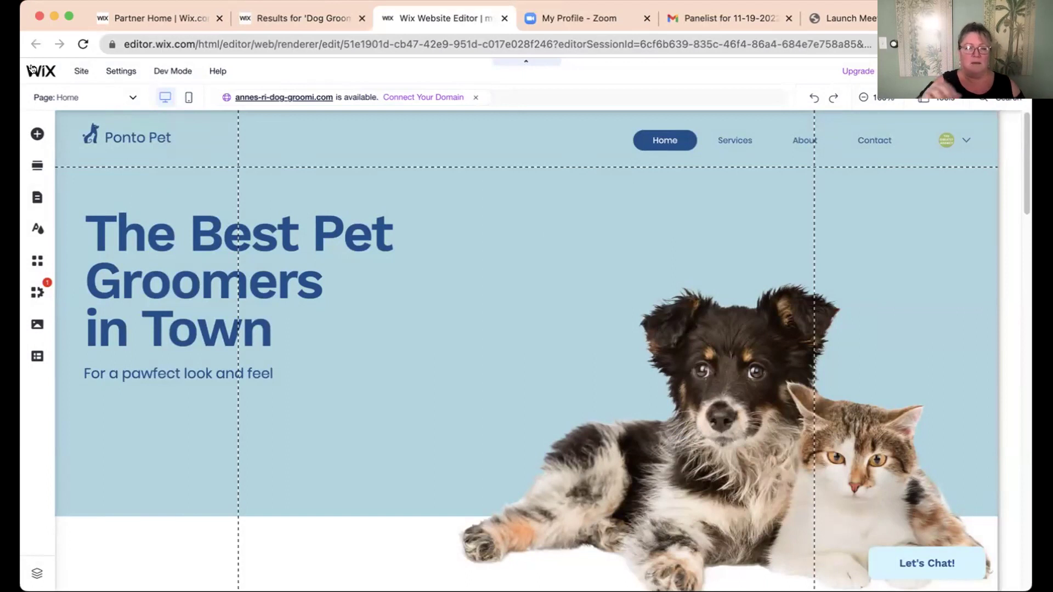
- Open the saved site's dashboard from the editor
mouse_move(26, 68)
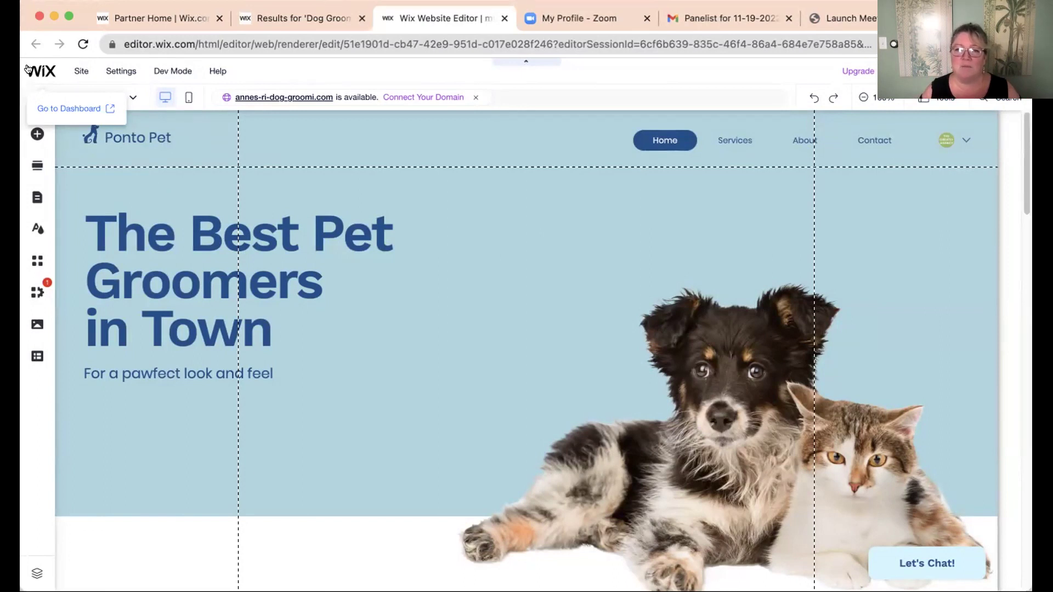
mouse_move(218, 71)
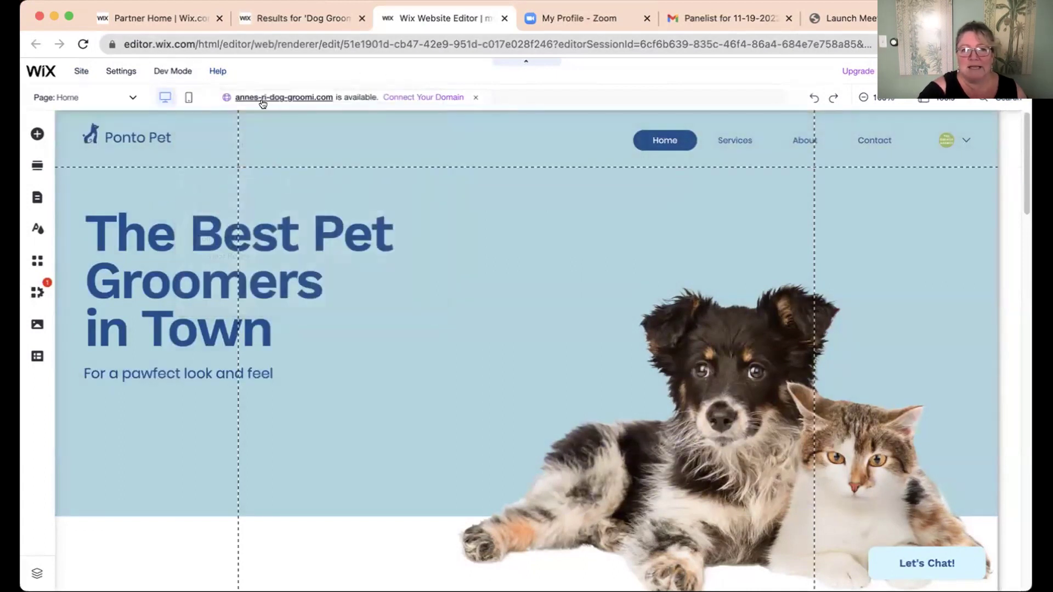
click(422, 98)
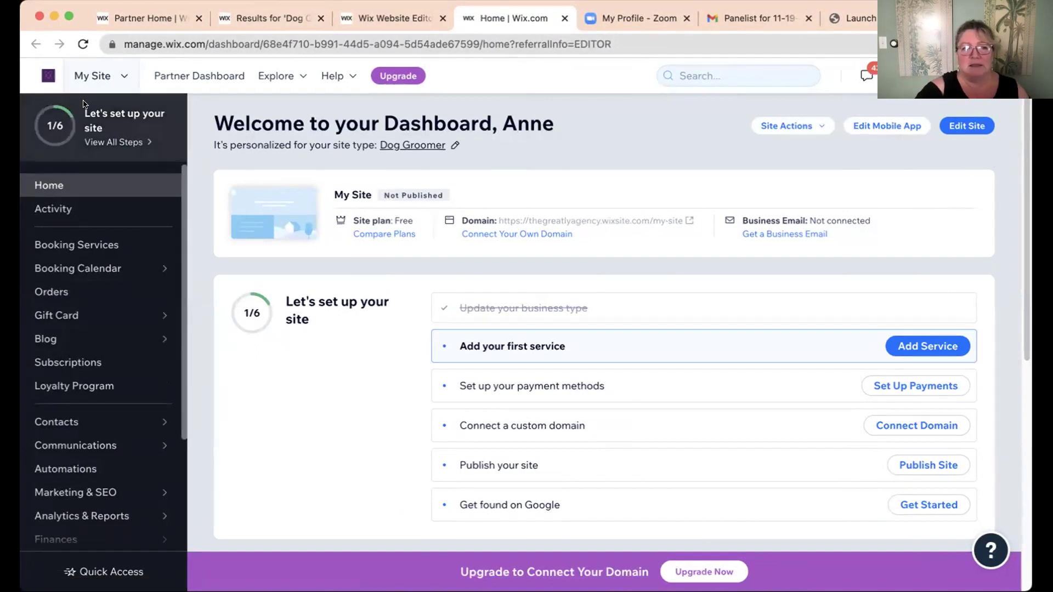
- Look over the dashboard sections, view the Booking Services and Booking Calendar pages, and return to the dashboard home
mouse_move(98, 433)
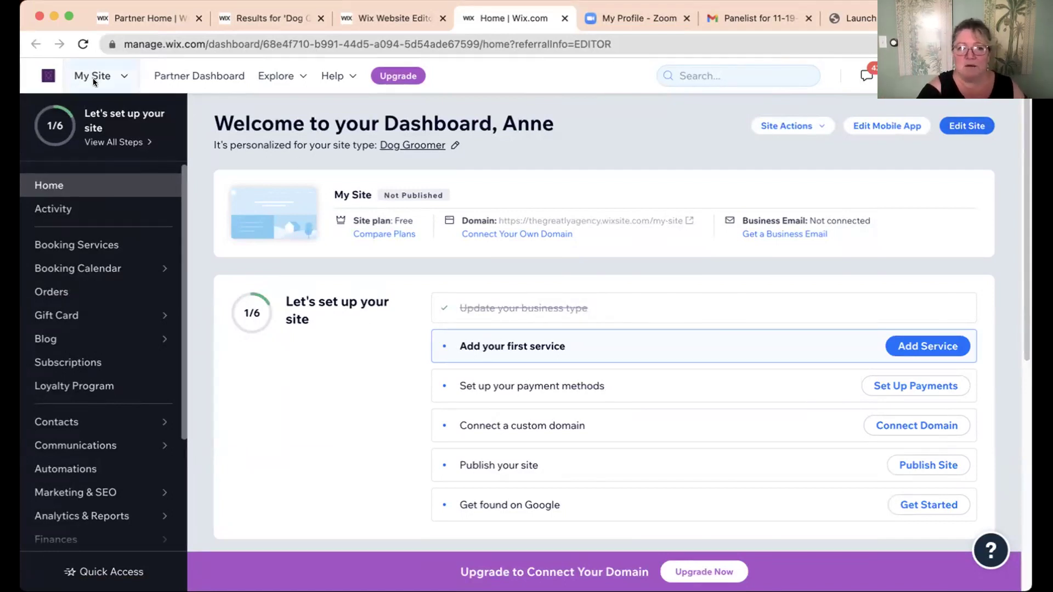
scroll(57, 438, down, 5)
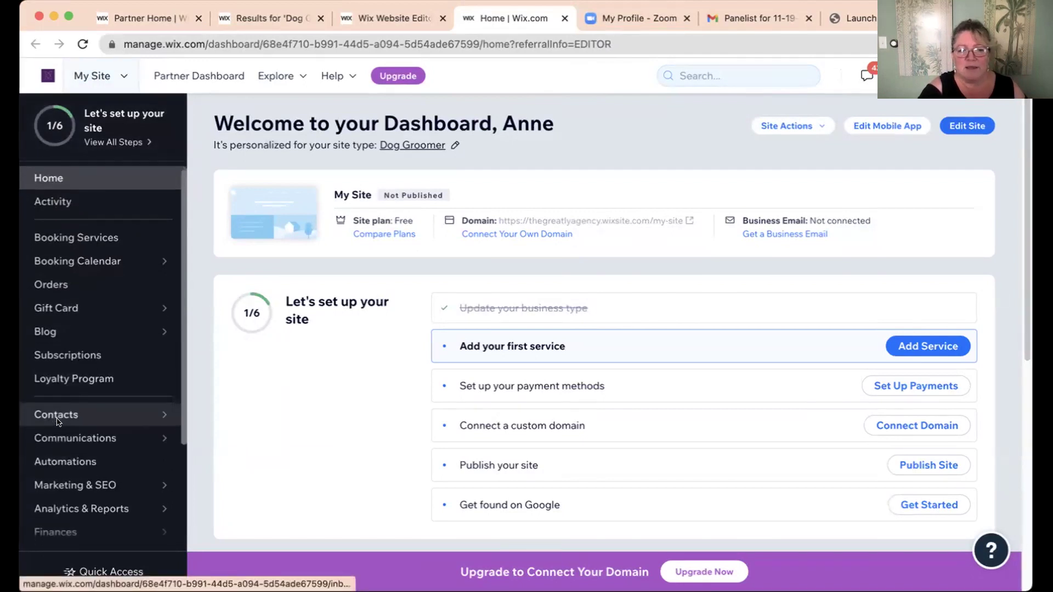
mouse_move(58, 421)
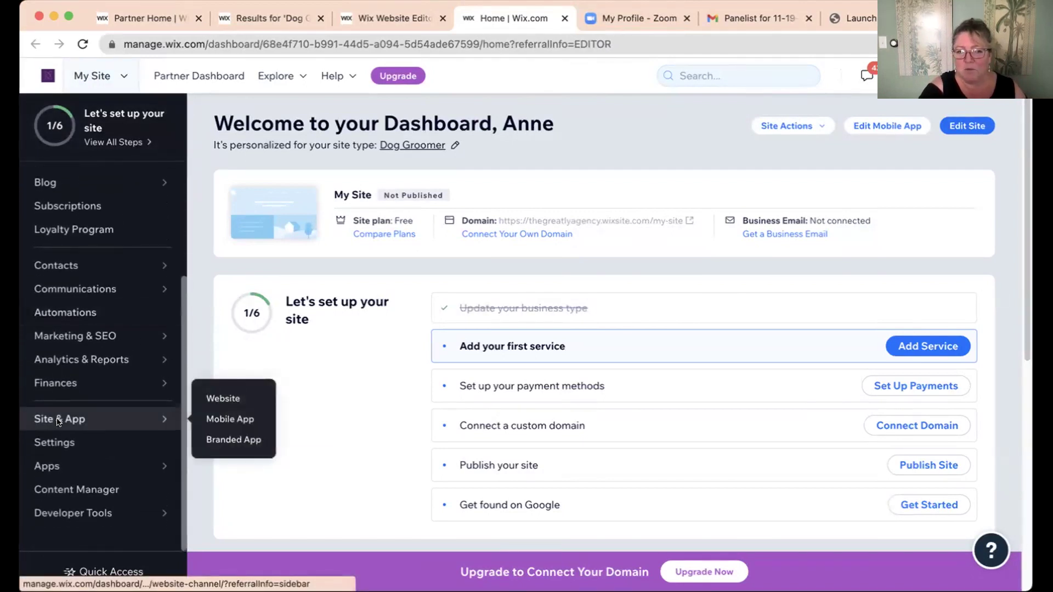
scroll(58, 421, up, 5)
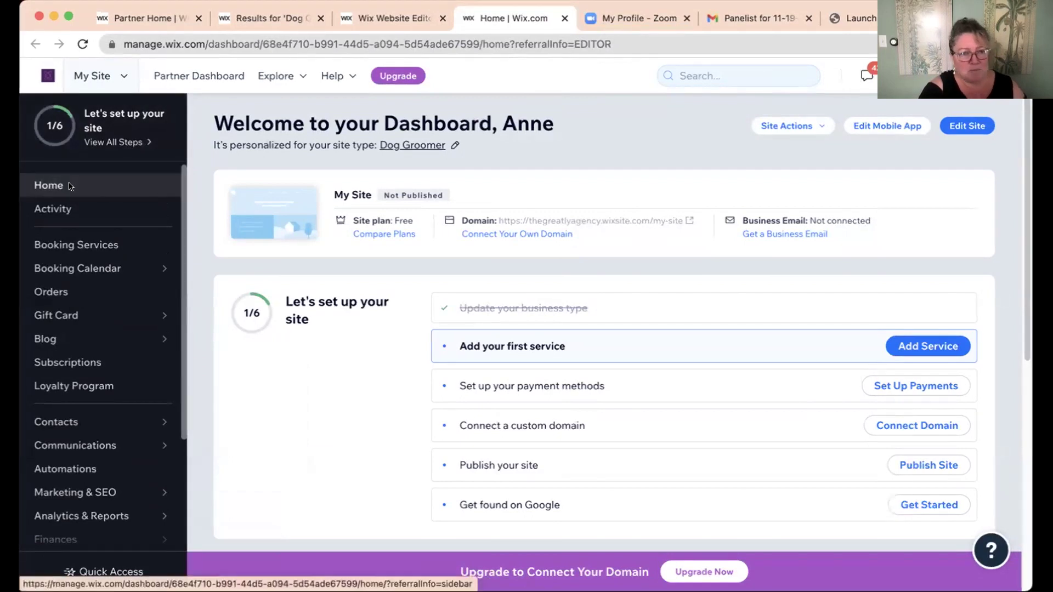
click(56, 246)
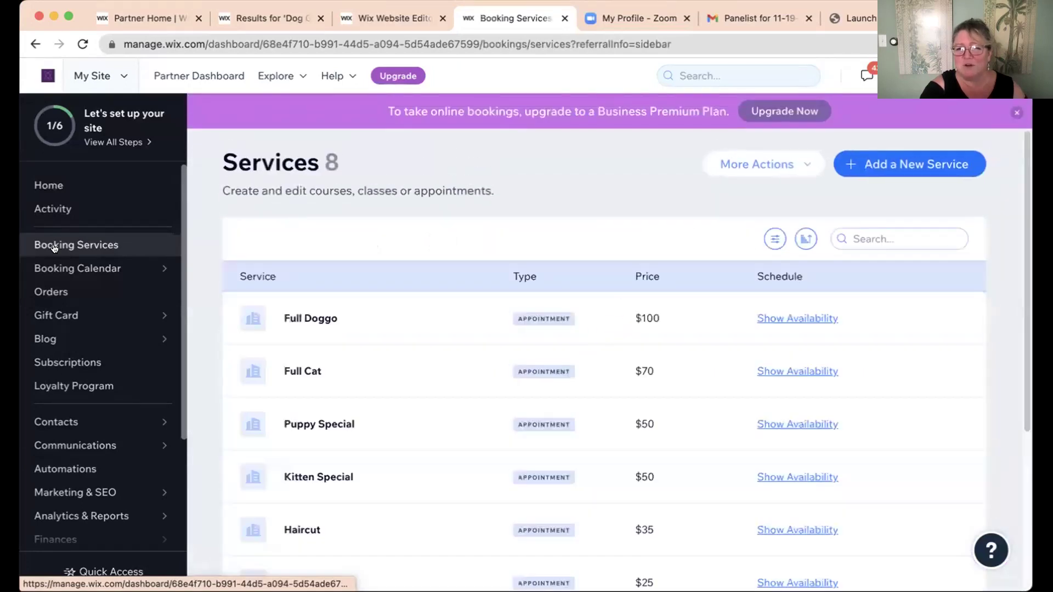
click(54, 268)
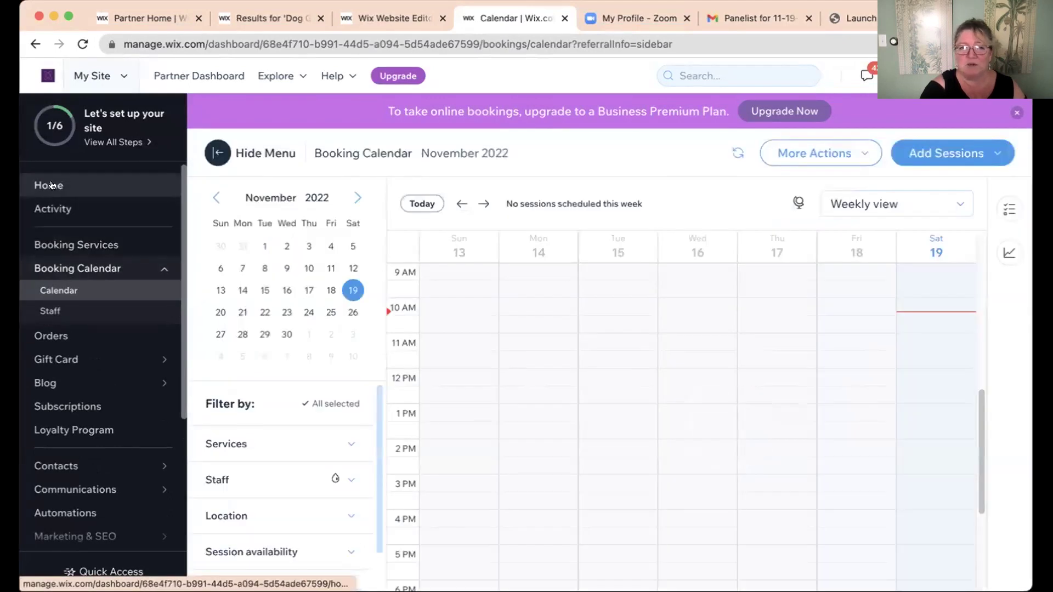
click(51, 185)
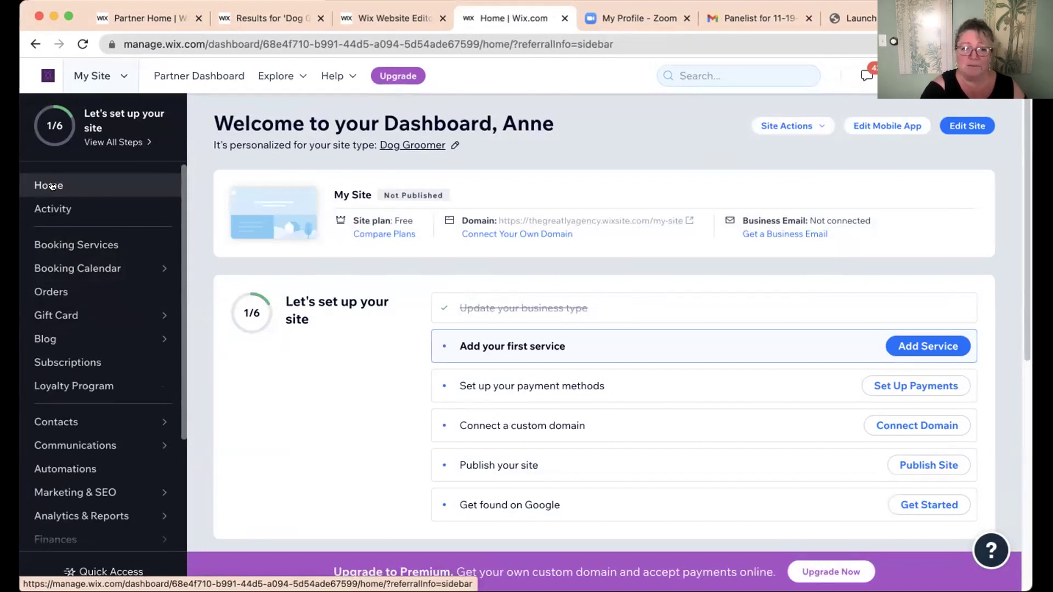
- View the Marketing & SEO options and open the site's Settings page
mouse_move(46, 503)
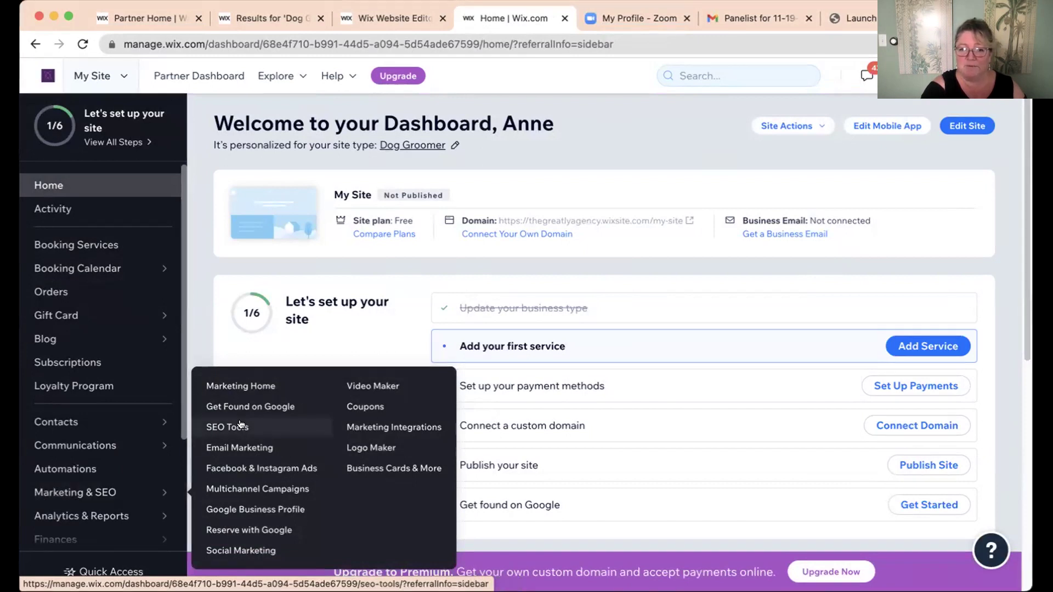
scroll(111, 490, down, 3)
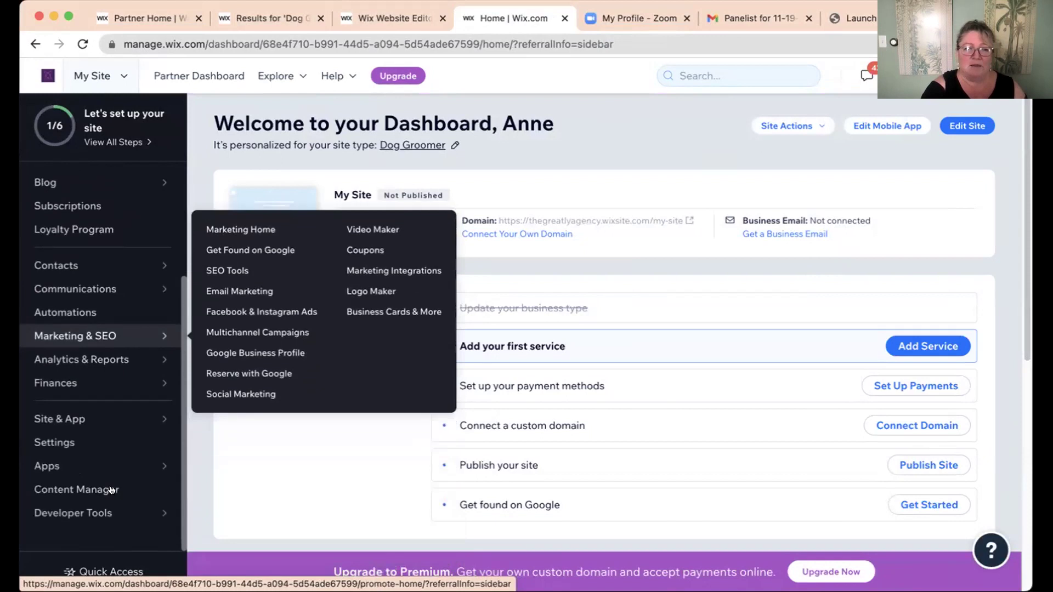
click(55, 441)
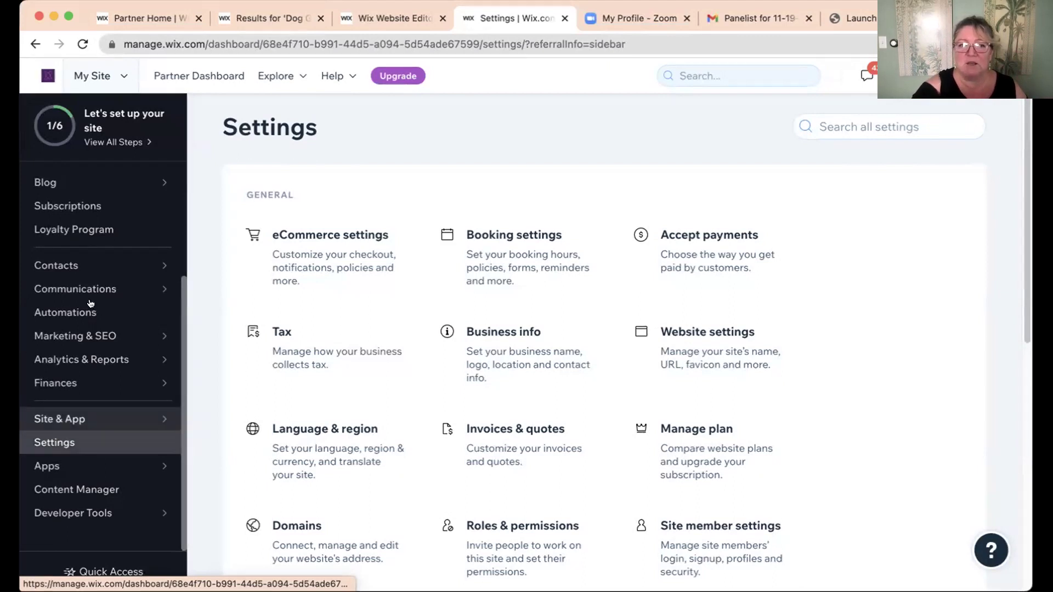
scroll(60, 241, up, 3)
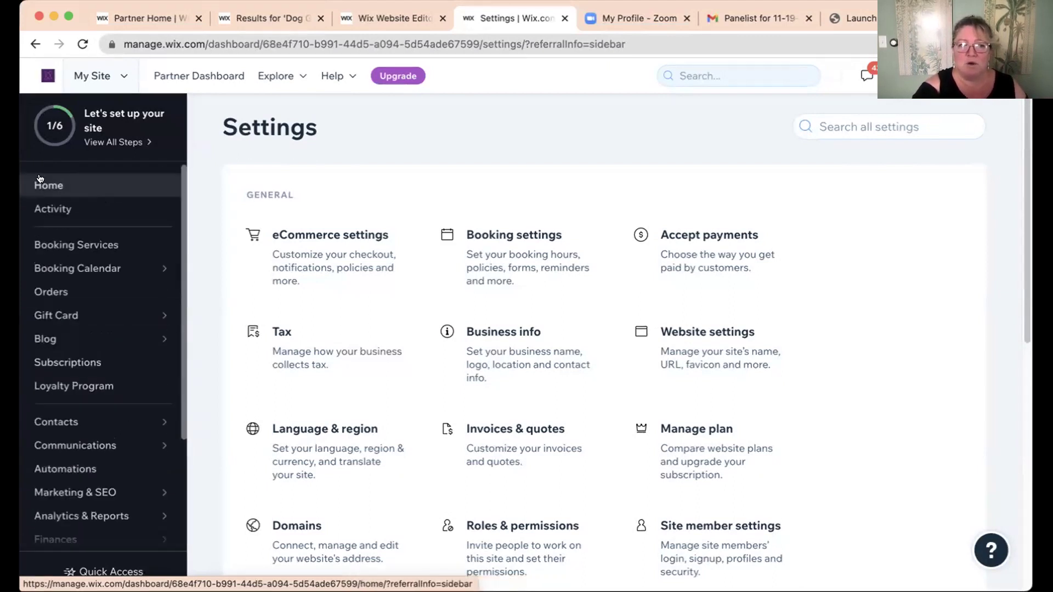
- Review the general site settings, including Roles & permissions, and return to the Settings overview
scroll(86, 433, down, 2)
mouse_move(86, 425)
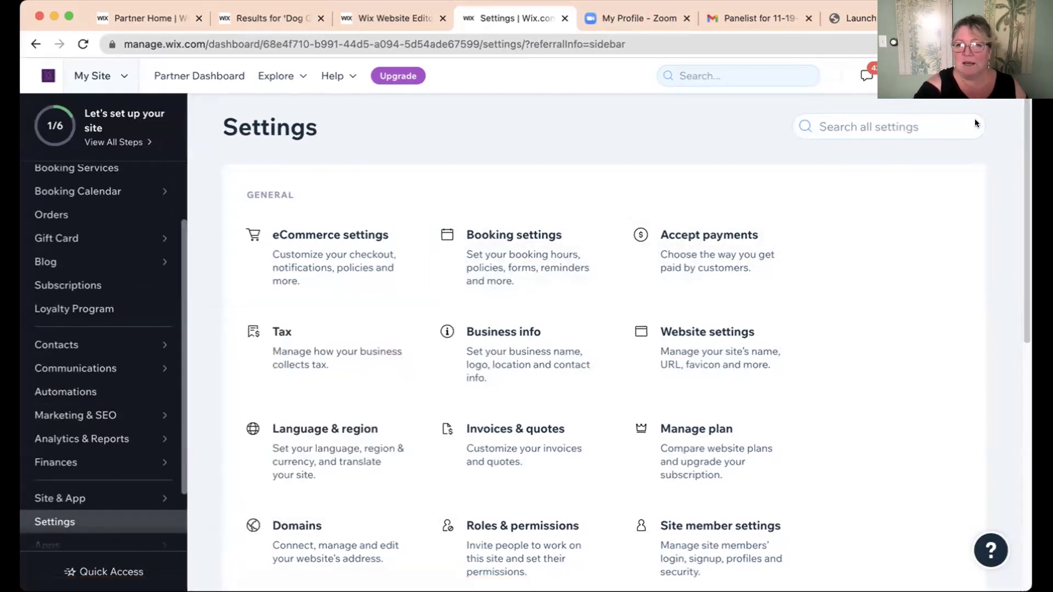
scroll(564, 159, down, 2)
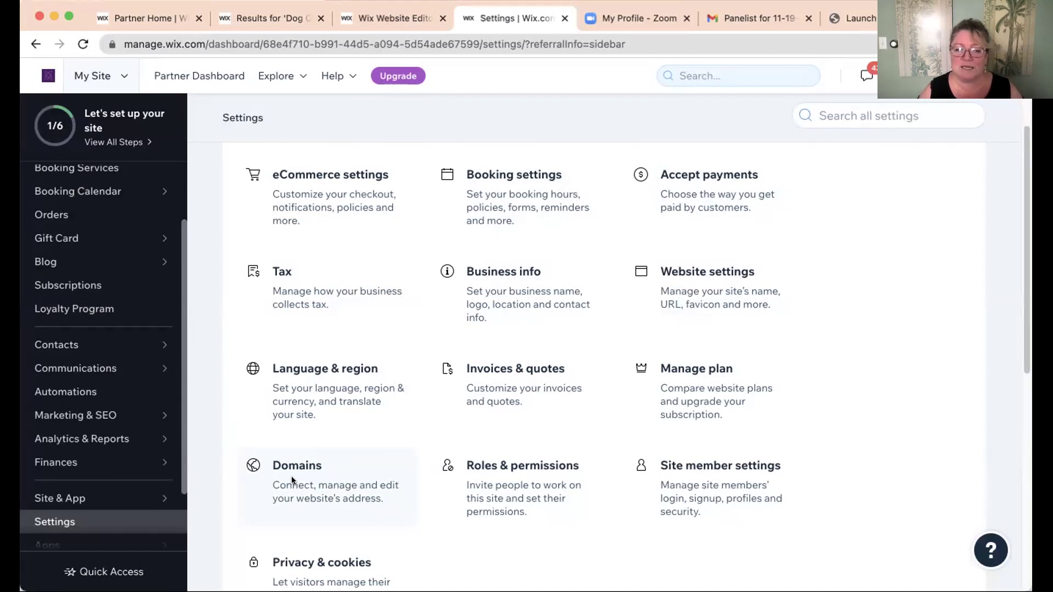
click(516, 466)
click(54, 521)
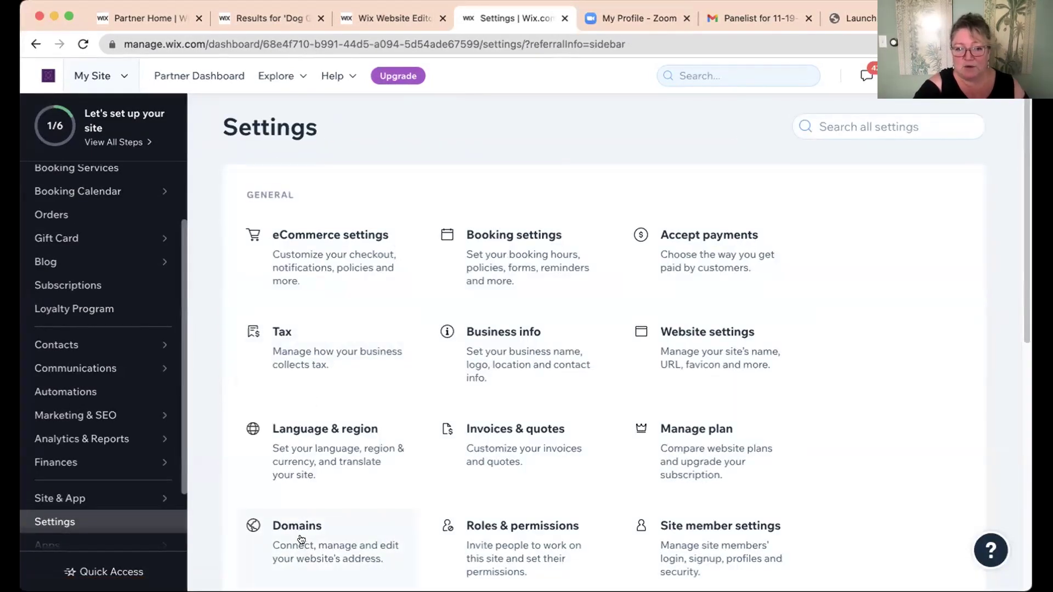
- Open the page for connecting a domain and highlight the question "Can I use a domain I already have?"
click(301, 540)
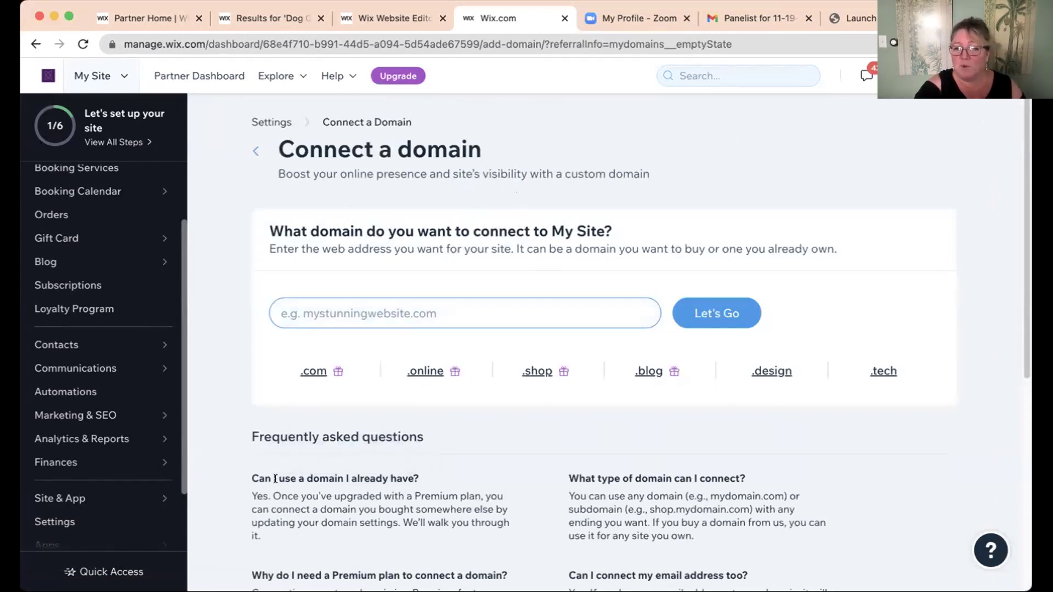
drag(249, 475, 415, 475)
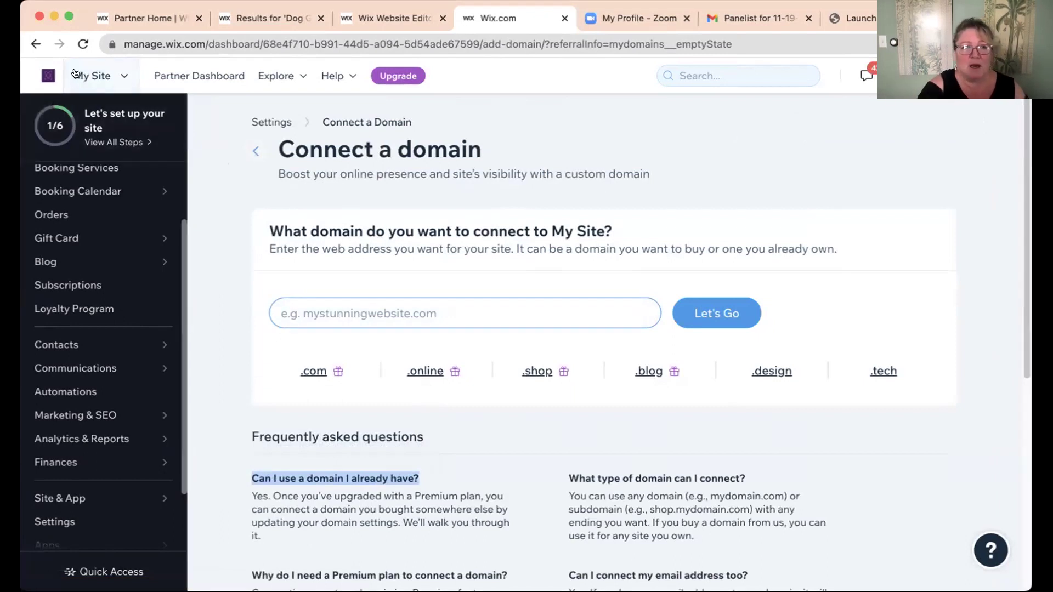
- Return to the dashboard home, look over its sections, and open the site for editing
scroll(60, 181, up, 3)
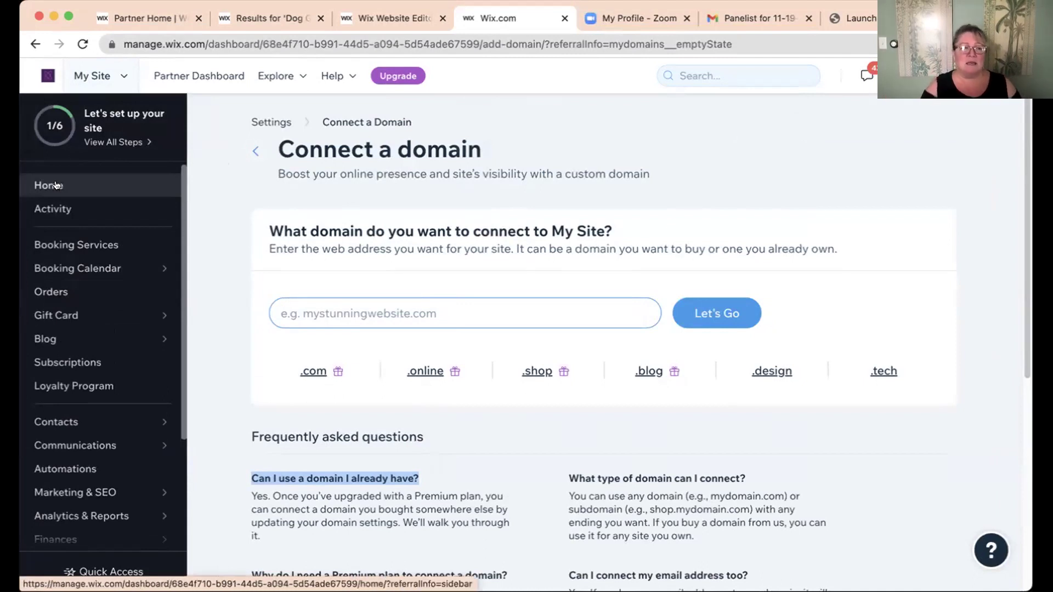
mouse_move(75, 494)
scroll(75, 493, down, 5)
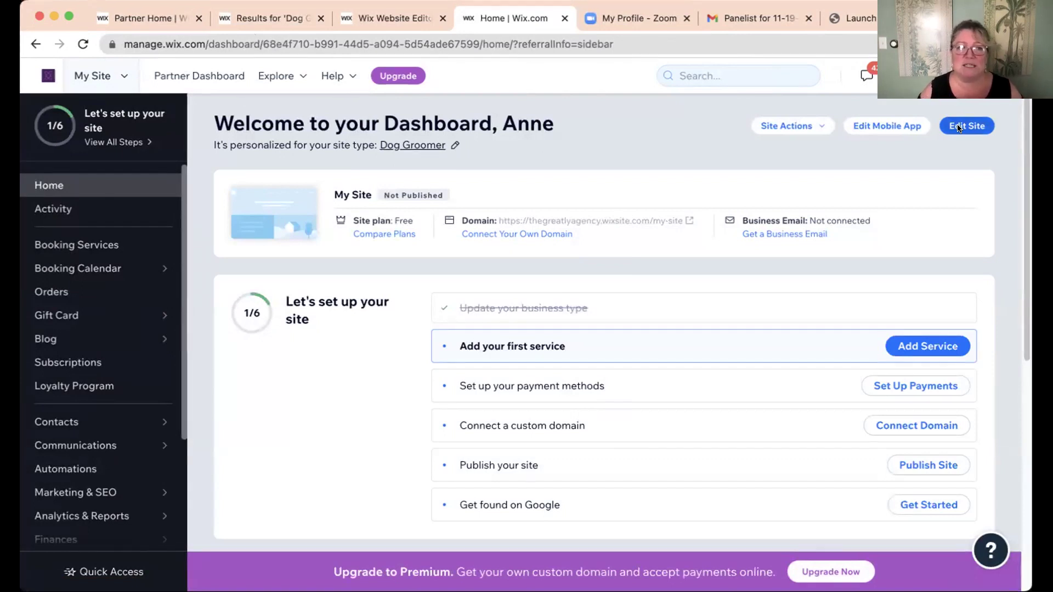
click(958, 126)
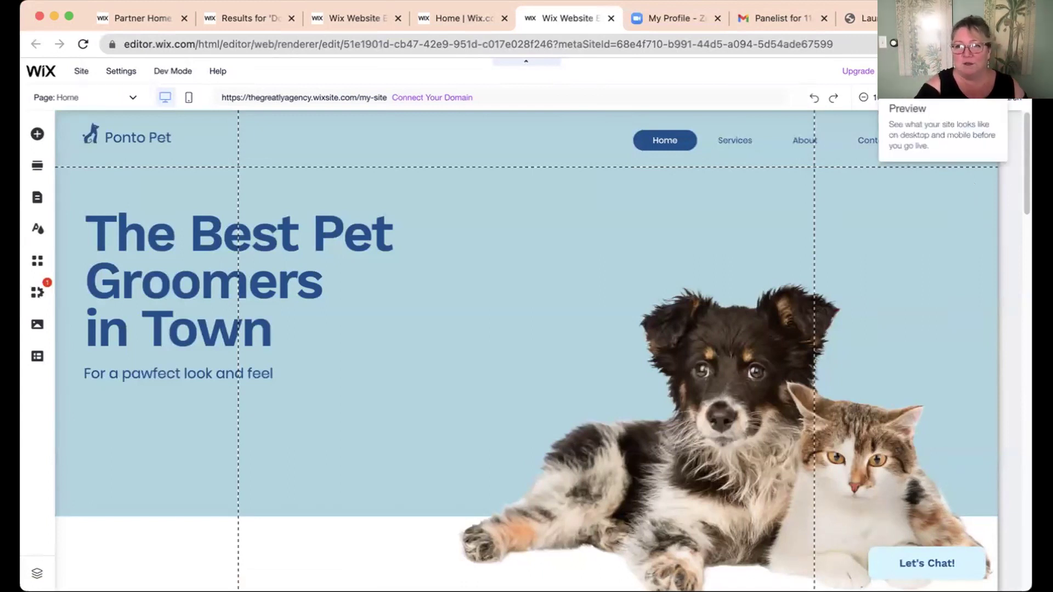
- Preview the desktop version of the home page and return to editing mode
click(943, 70)
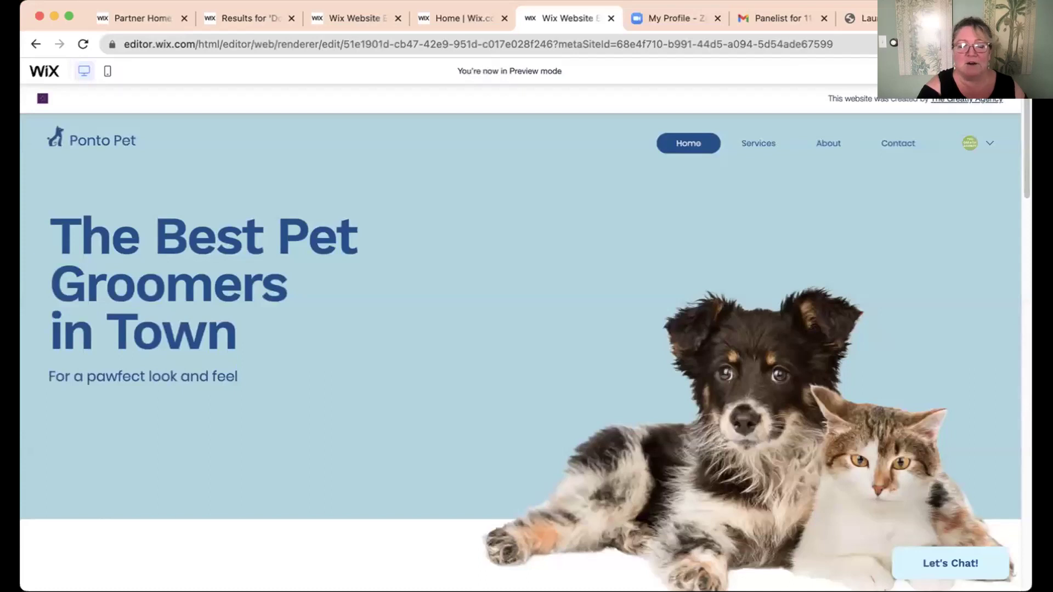
key(super+shift+p)
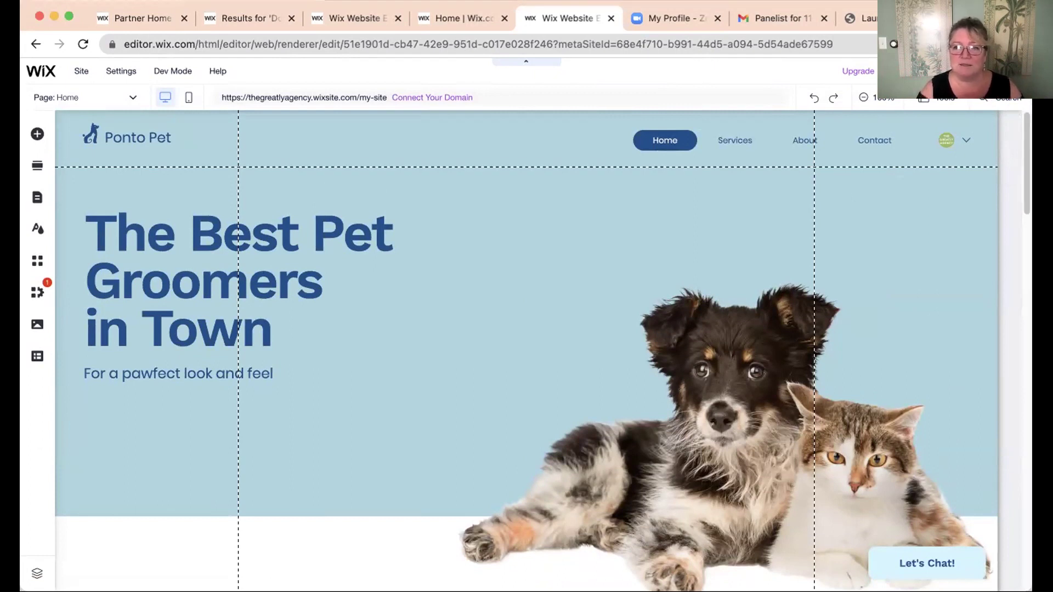
- Look over the header, the editor's site settings options and the page selector
click(708, 129)
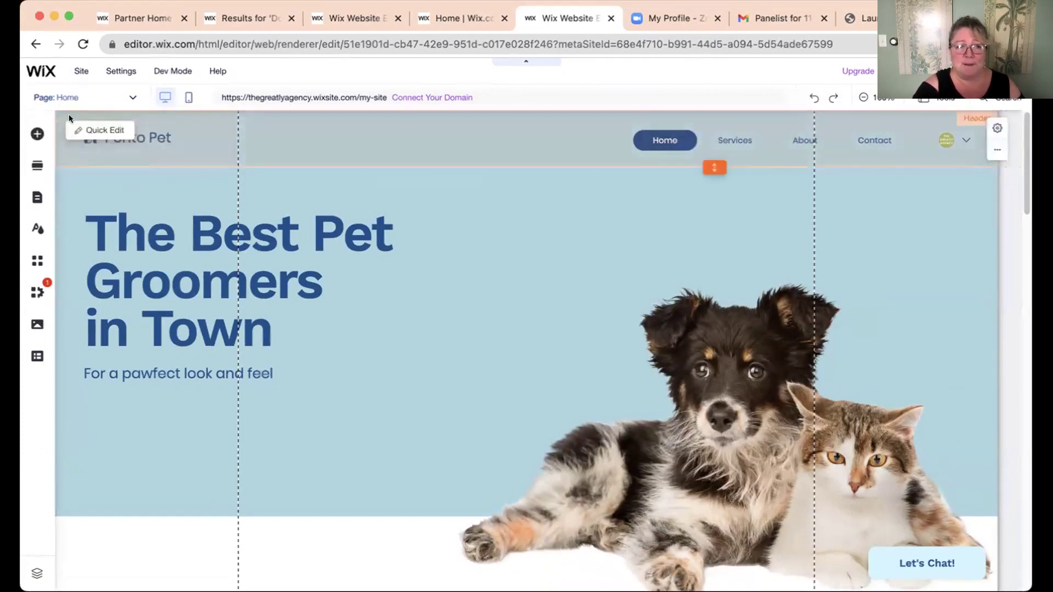
click(123, 79)
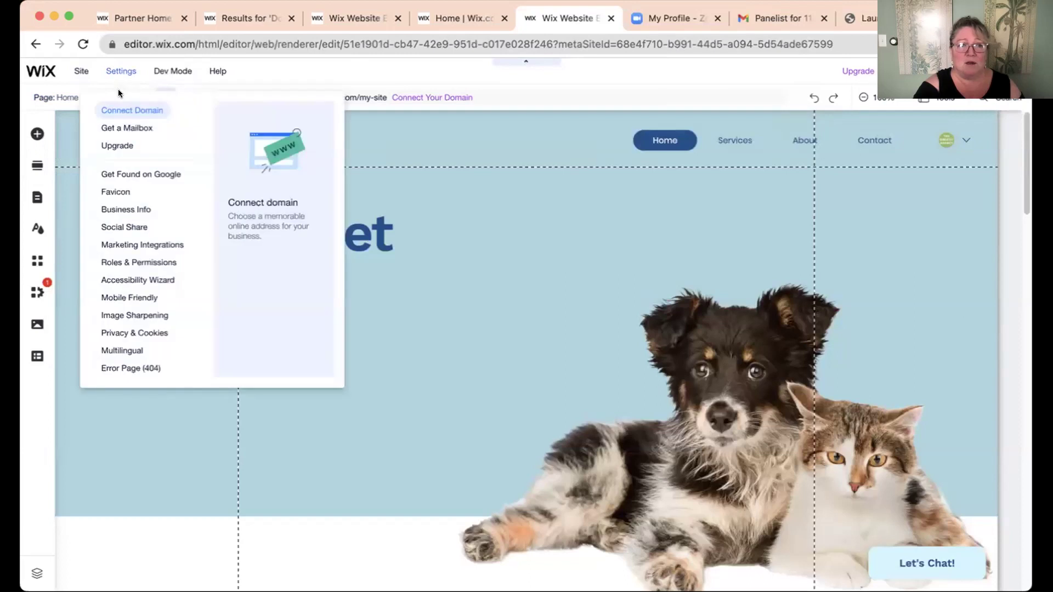
click(63, 98)
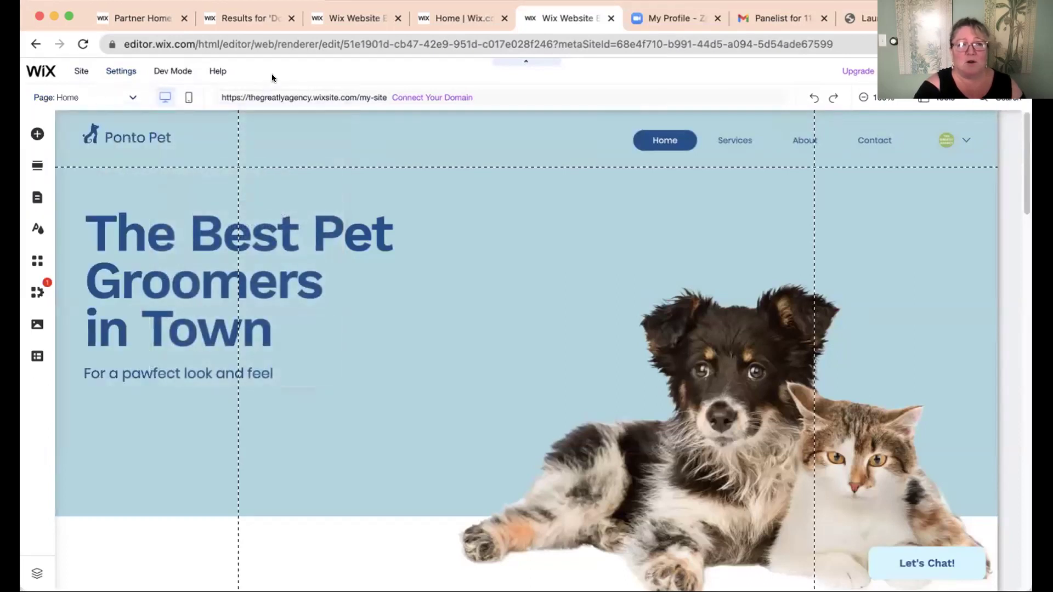
click(122, 98)
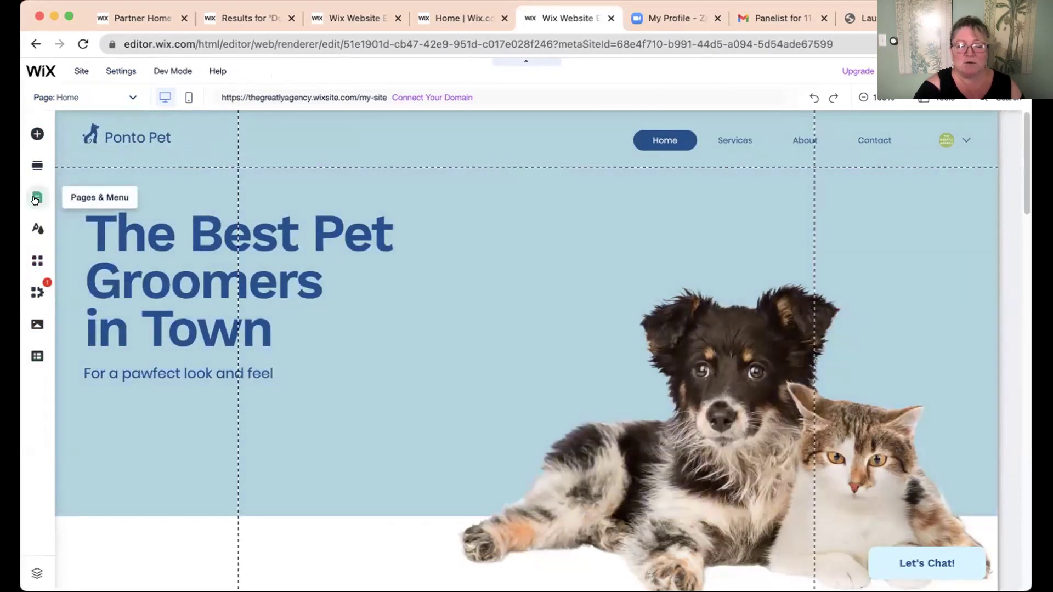
- View the site's page list and browse the text, image, button and decorative elements available to add
click(35, 198)
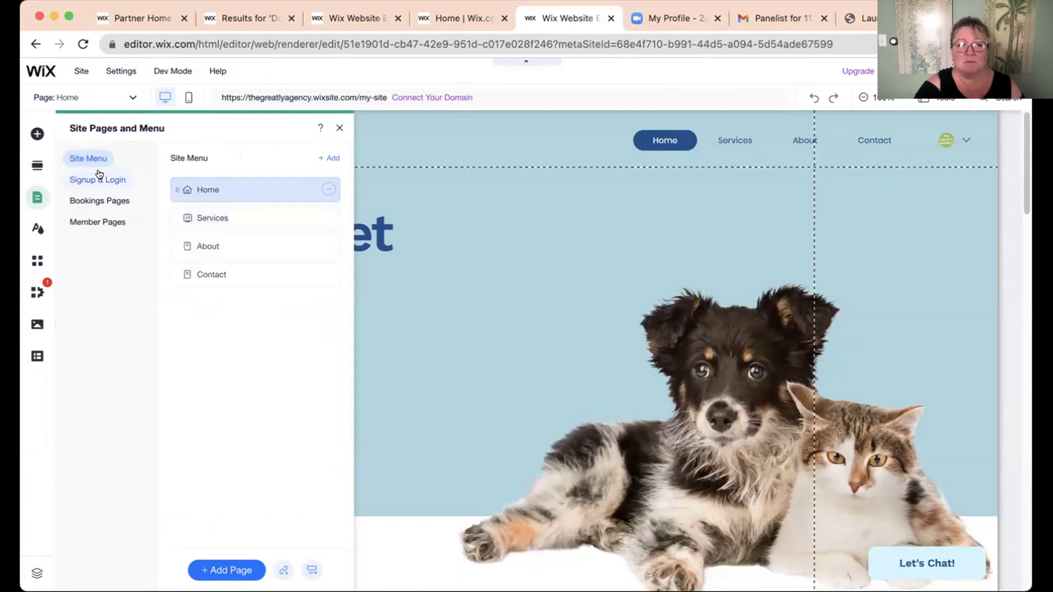
click(35, 134)
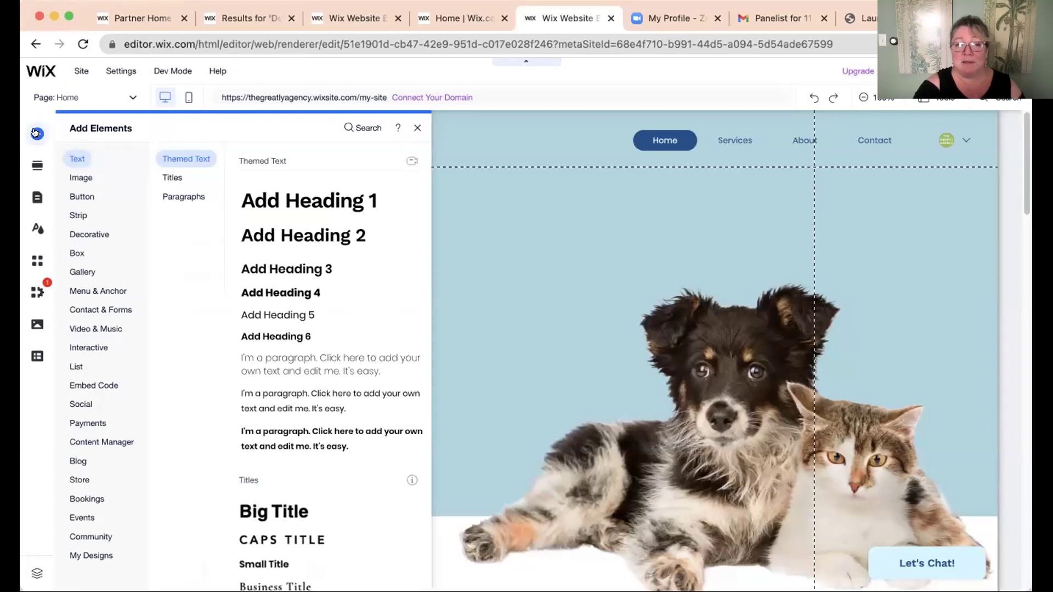
click(80, 177)
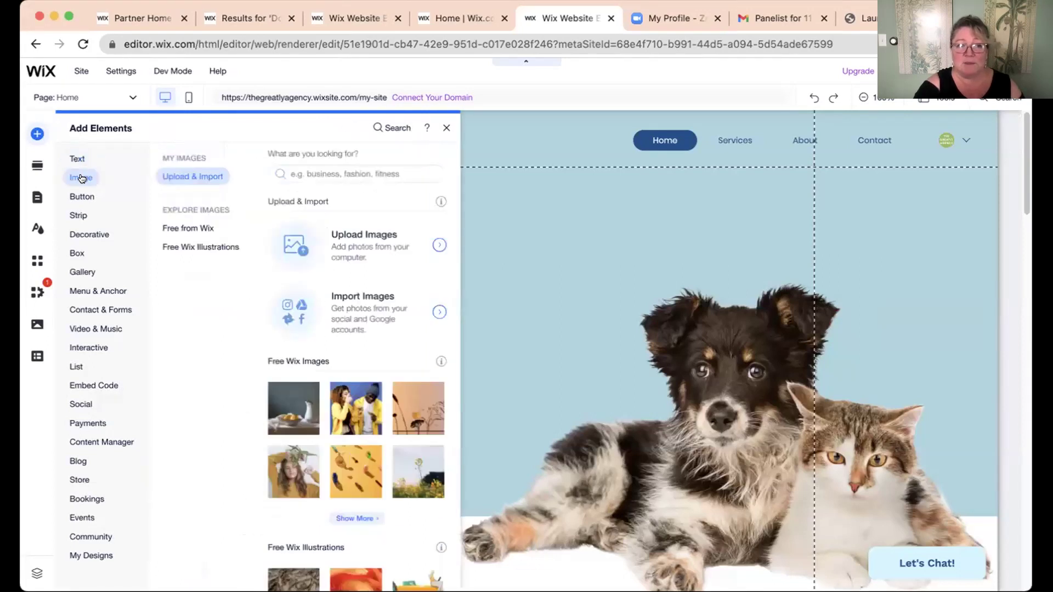
click(80, 196)
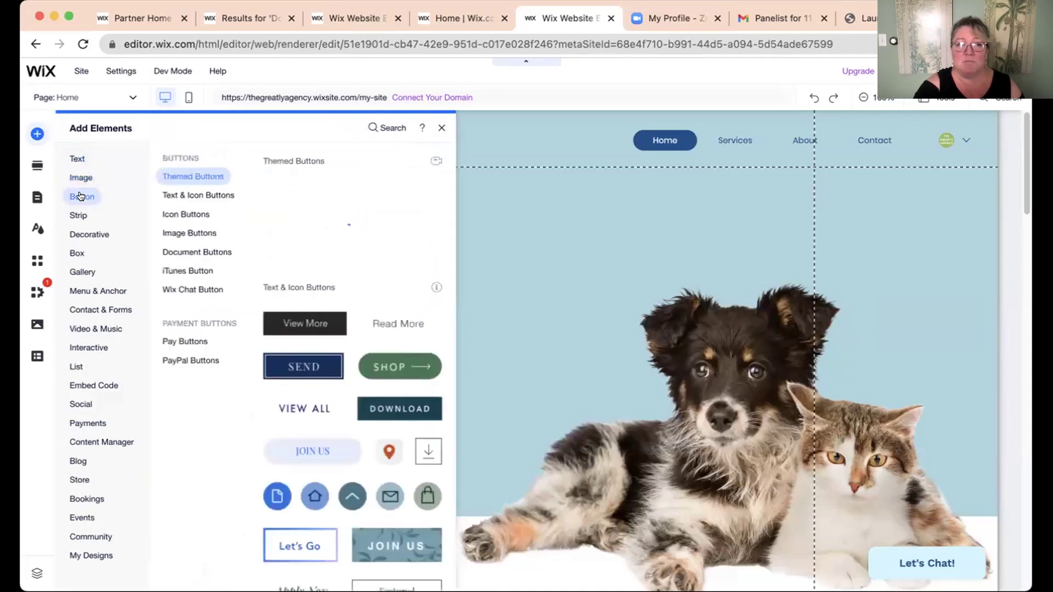
click(77, 214)
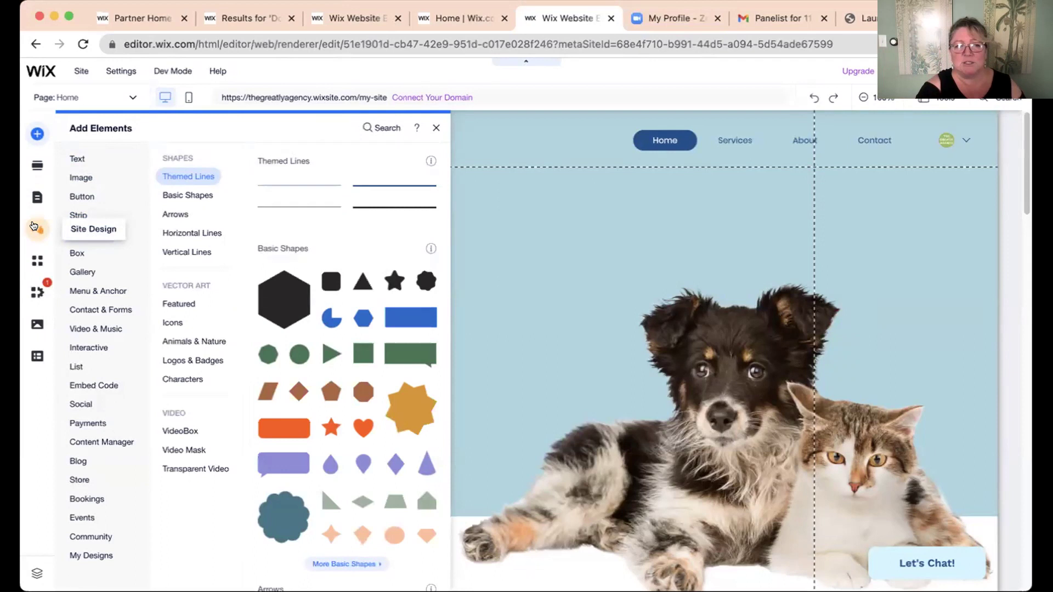
- Examine the Site Design options and the Site Menu pages, closing each of them after viewing
click(34, 226)
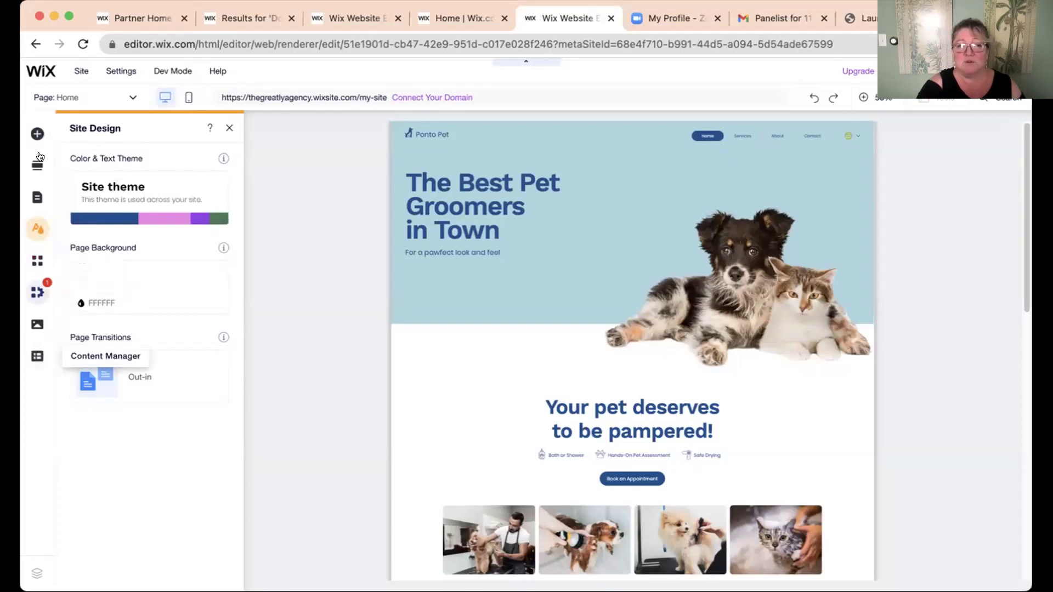
click(226, 124)
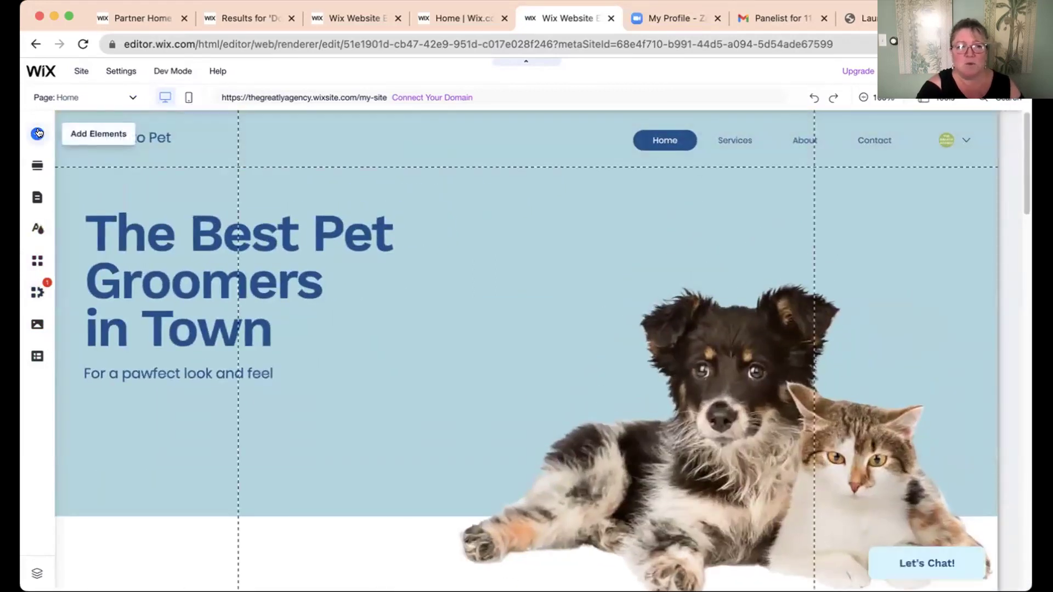
click(34, 200)
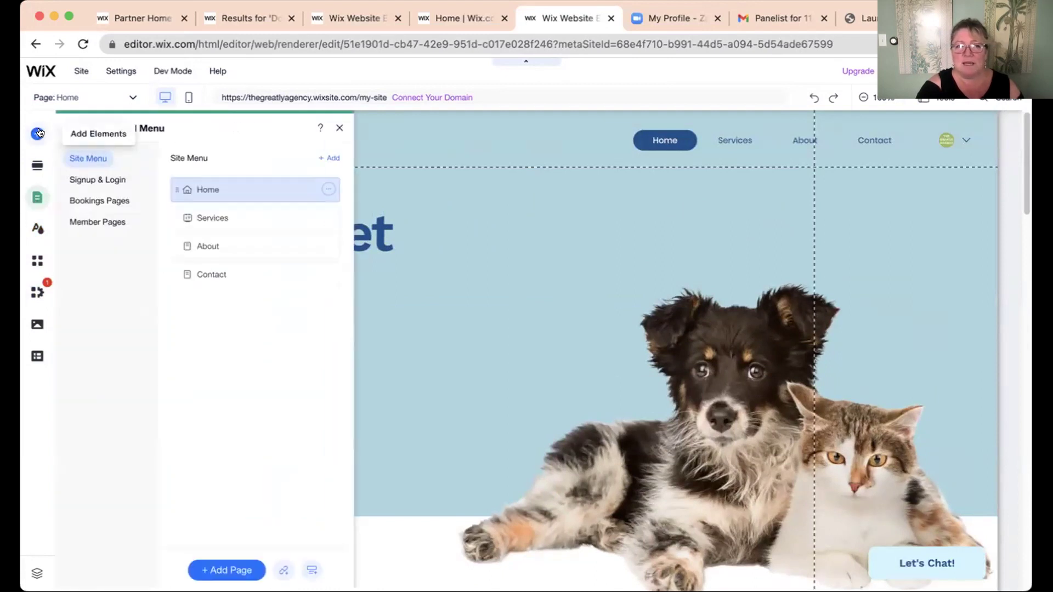
click(338, 129)
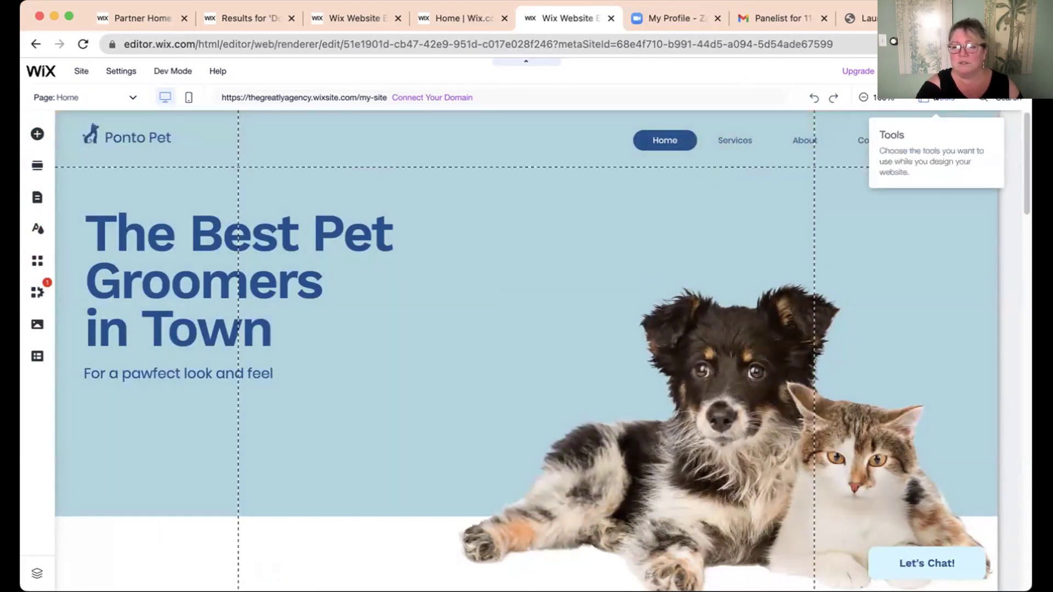
- Show the Layers list and use it to examine the home page's header, page and footer areas
click(934, 98)
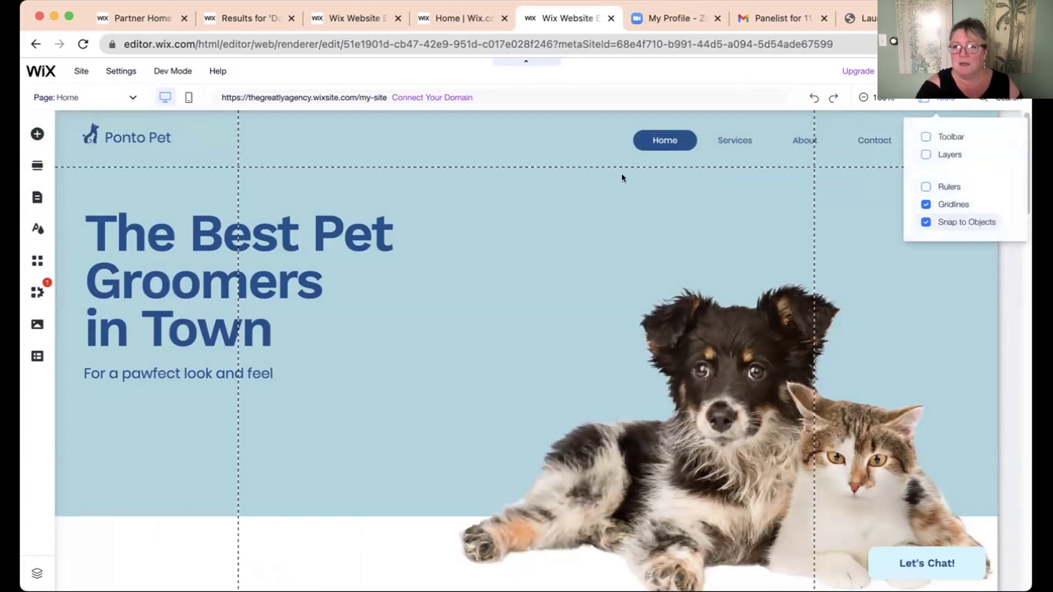
click(925, 154)
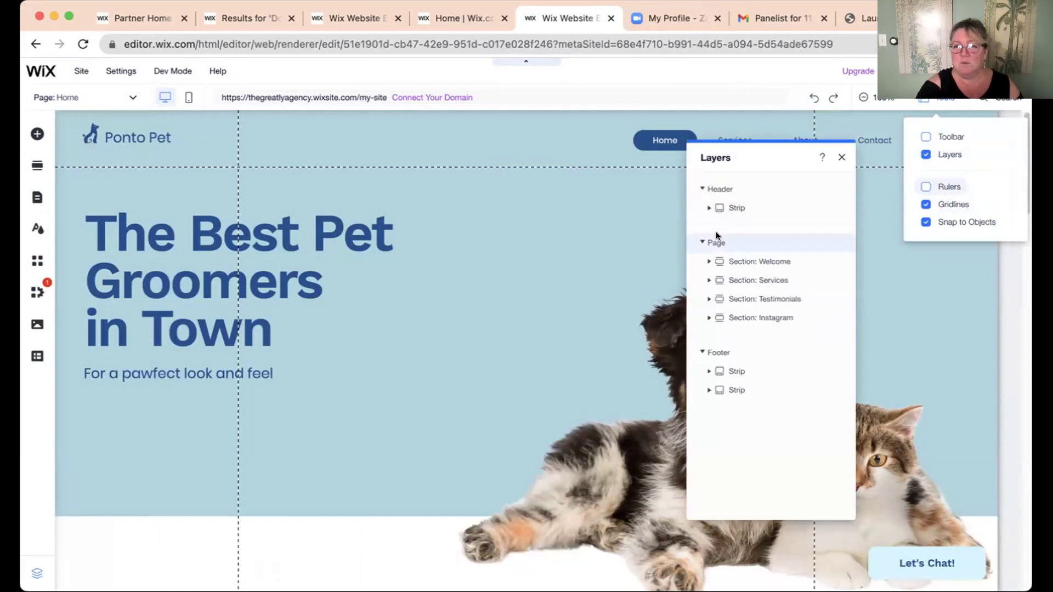
click(716, 241)
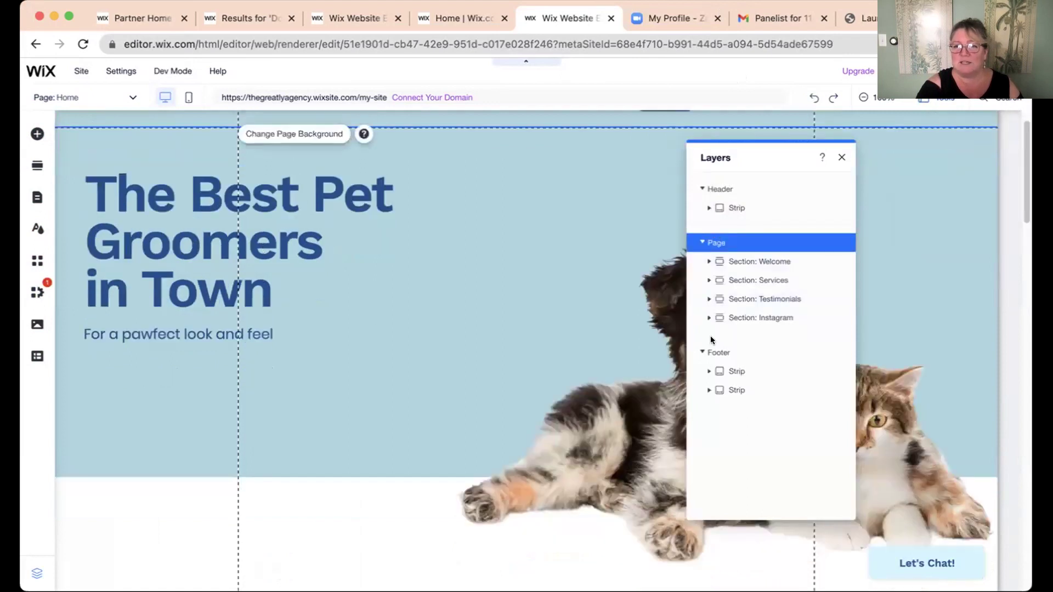
click(717, 351)
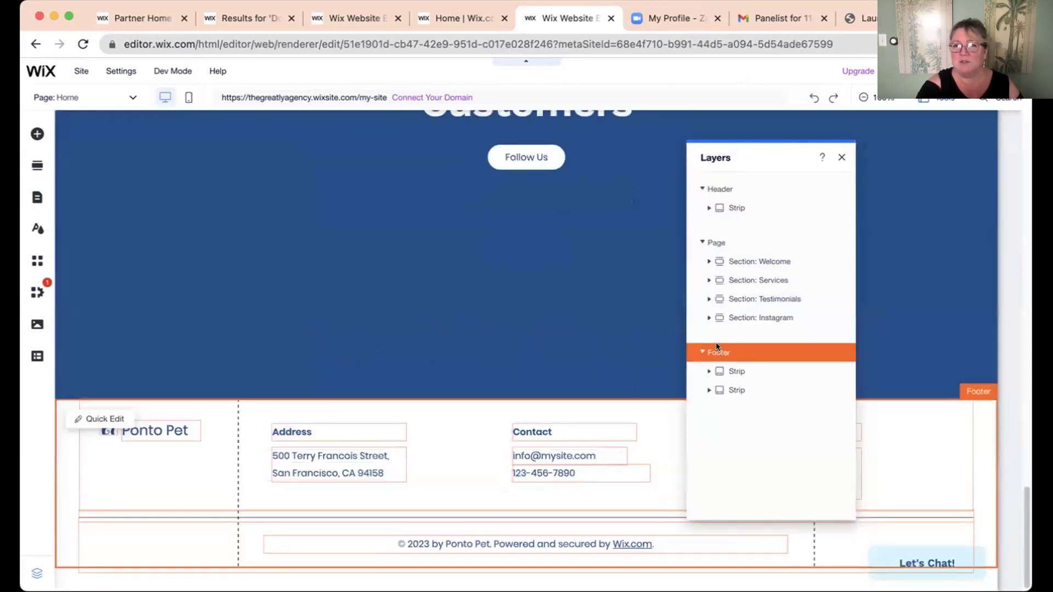
click(719, 189)
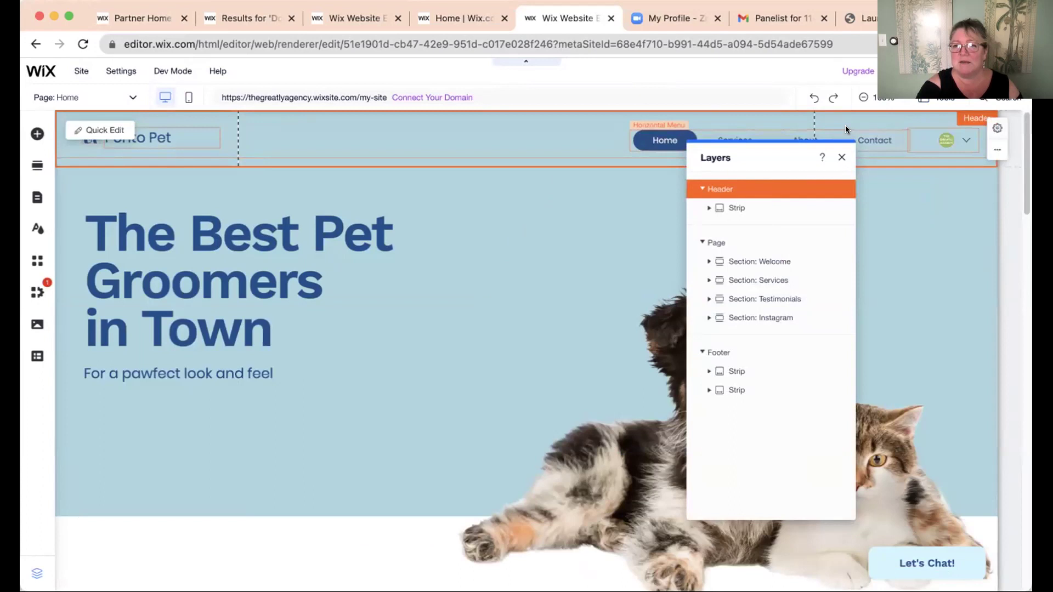
click(708, 349)
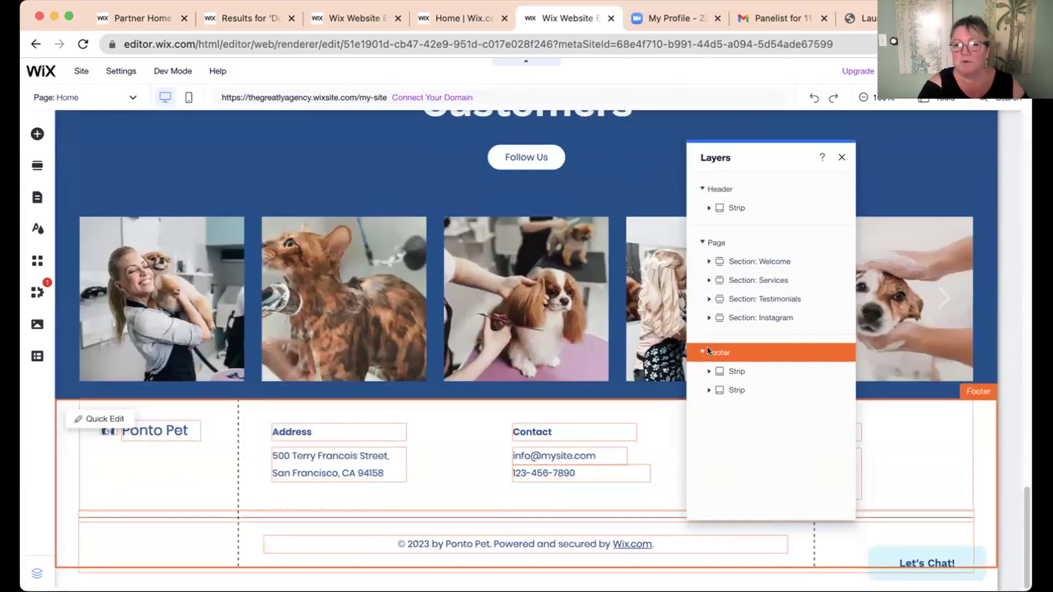
click(716, 245)
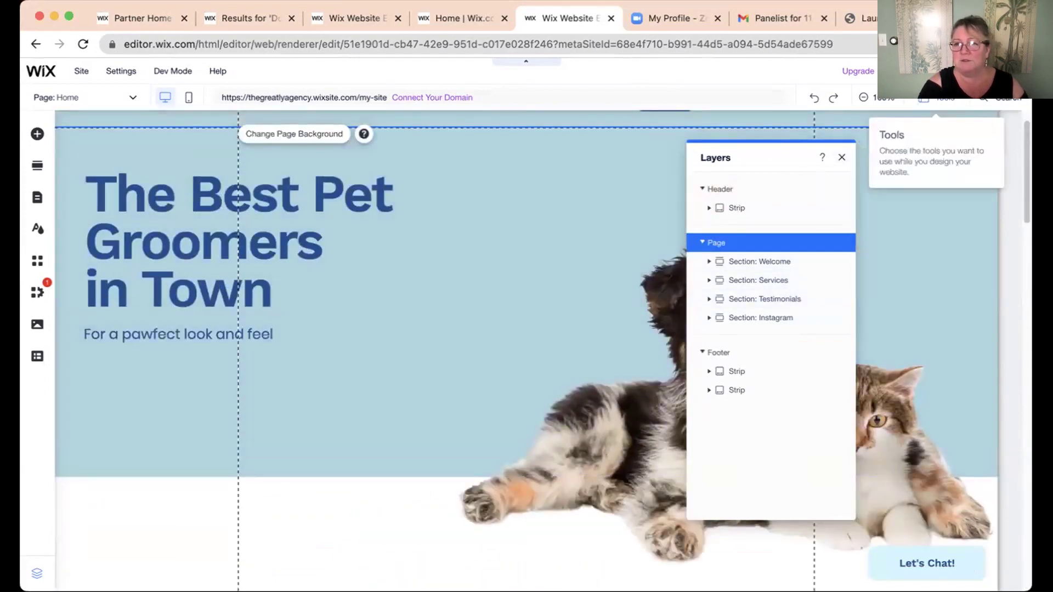
- Turn on the editing Toolbar and close the Layers list
click(939, 99)
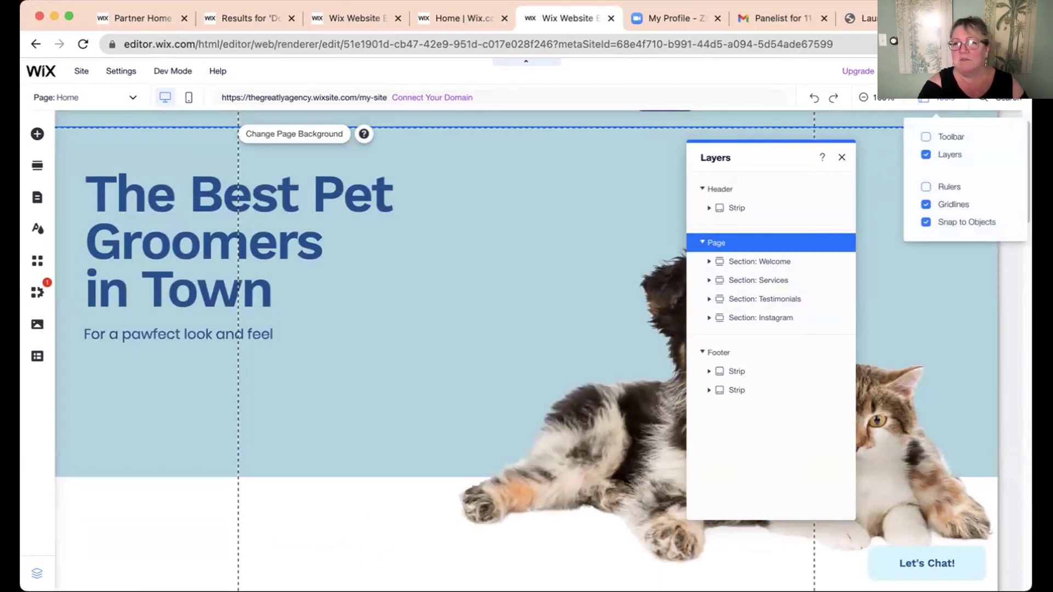
click(926, 136)
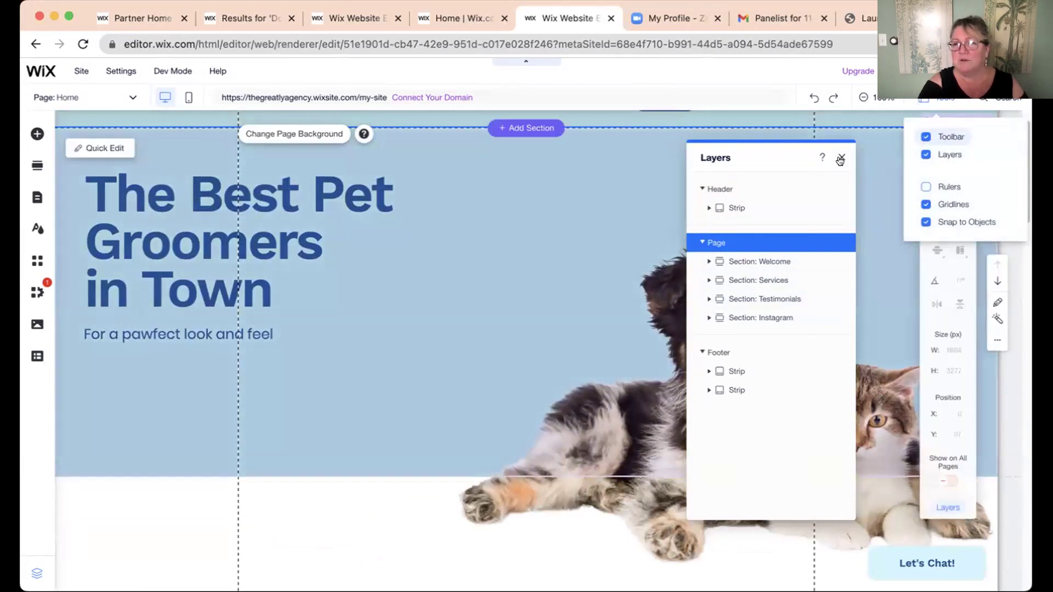
click(840, 159)
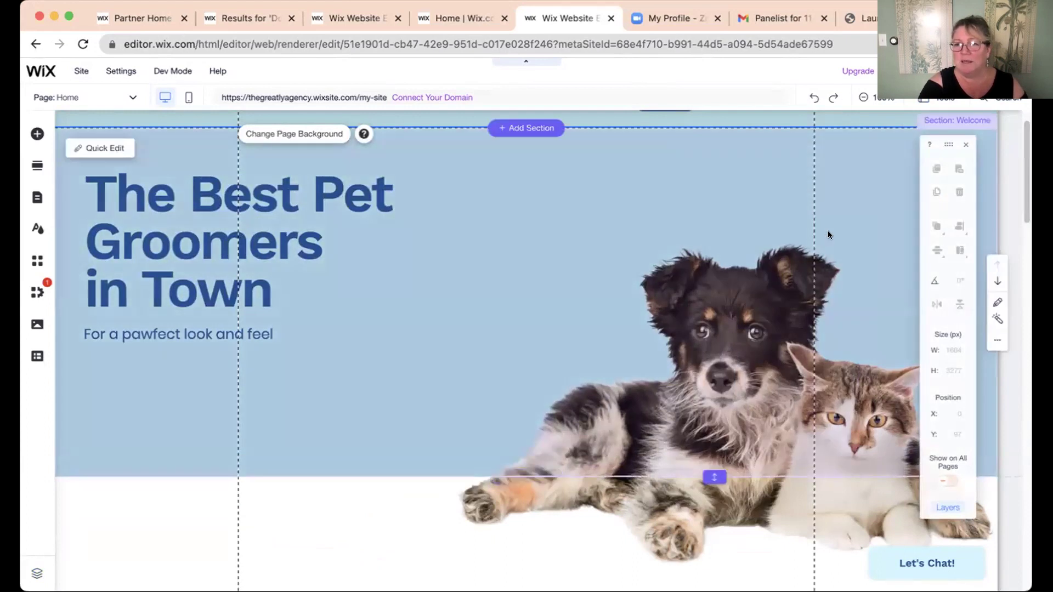
- Select the Welcome section on the home page, and select the background strip inside it
click(860, 189)
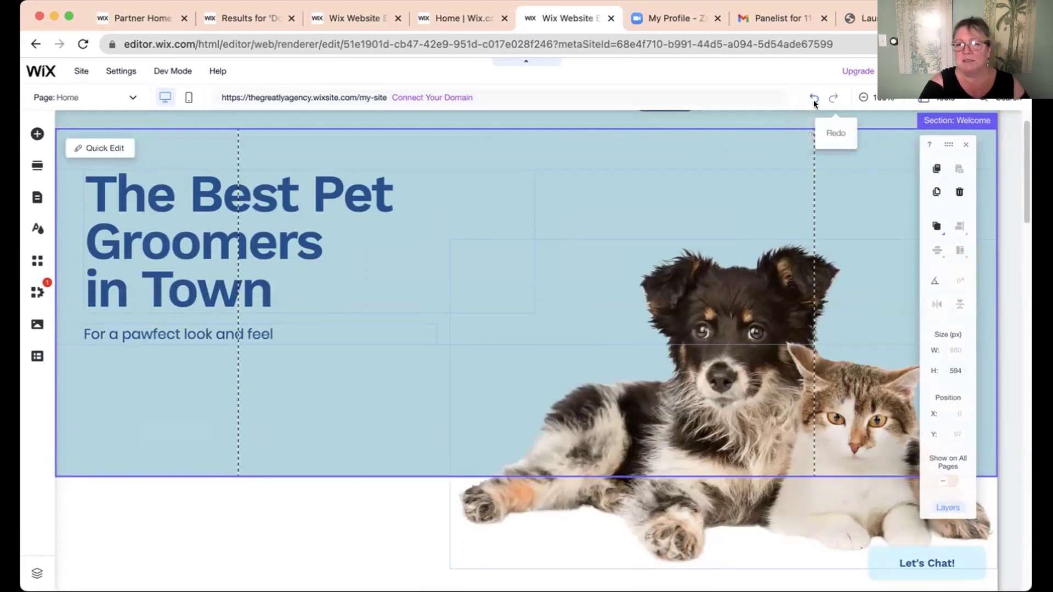
click(745, 158)
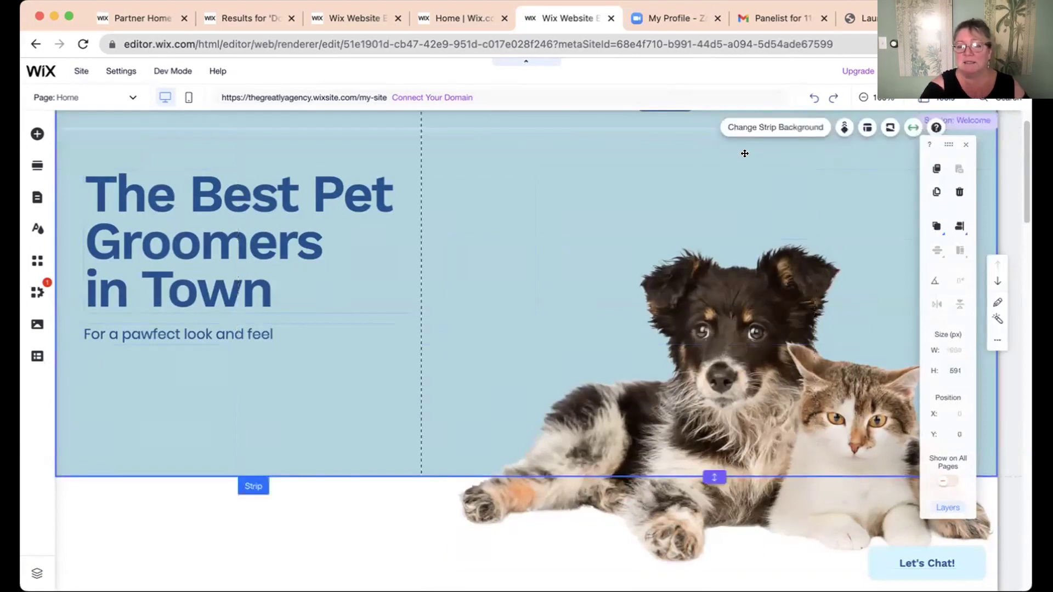
- Delete the Welcome section's background strip, undo the deletion, and select the Welcome section
key(ctrl+z)
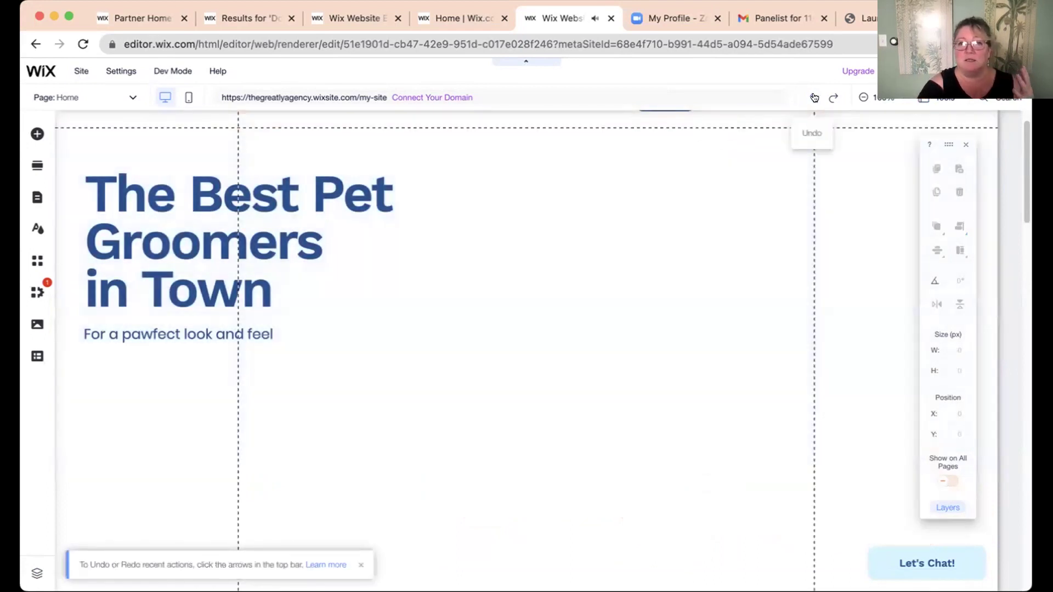
click(815, 98)
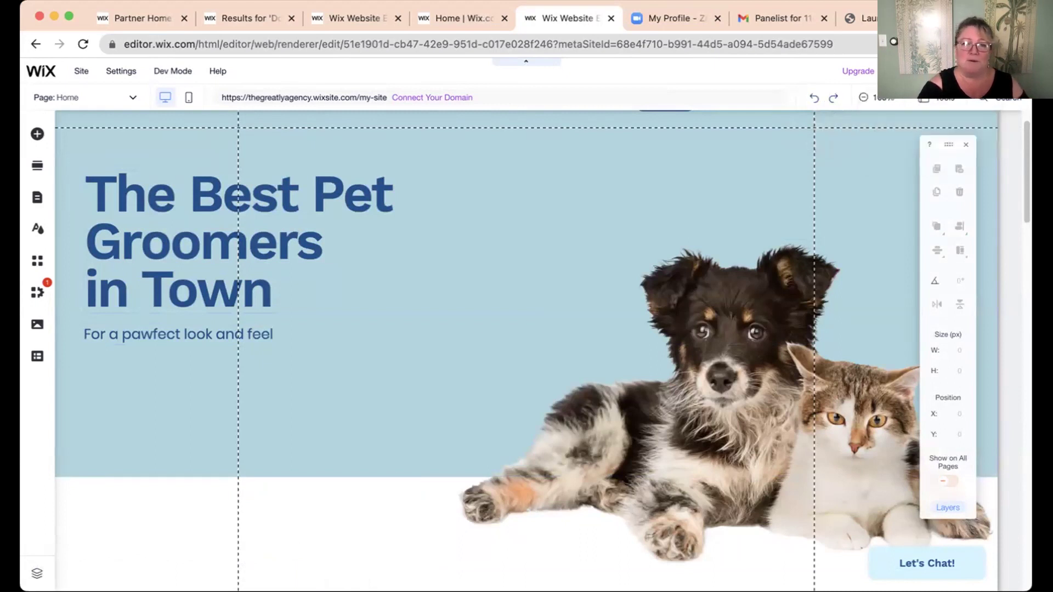
click(522, 220)
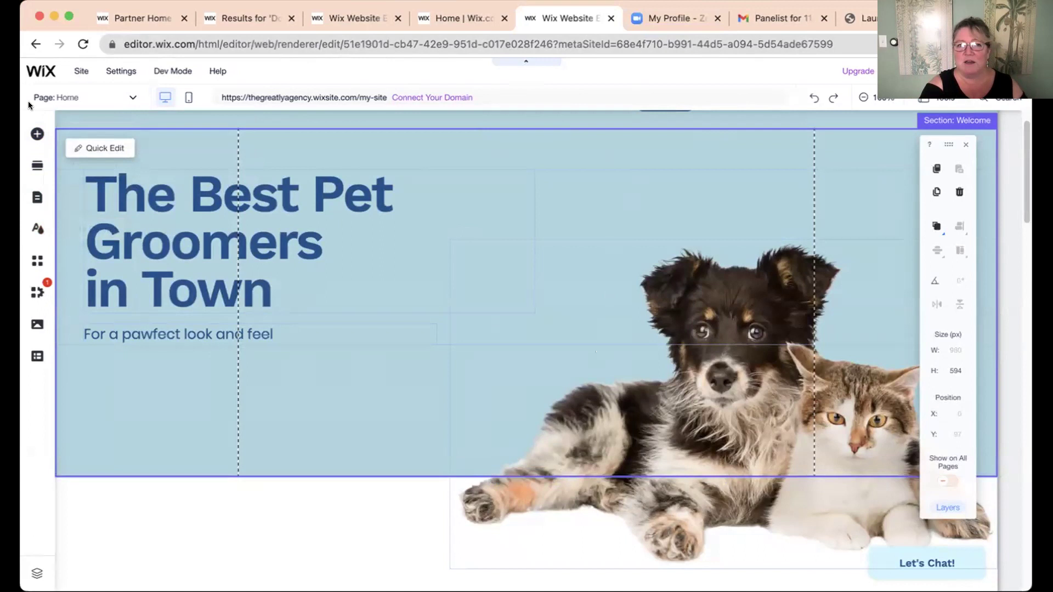
- View the Services, About and Contact pages from the Site Menu list and return to the Home page
click(33, 198)
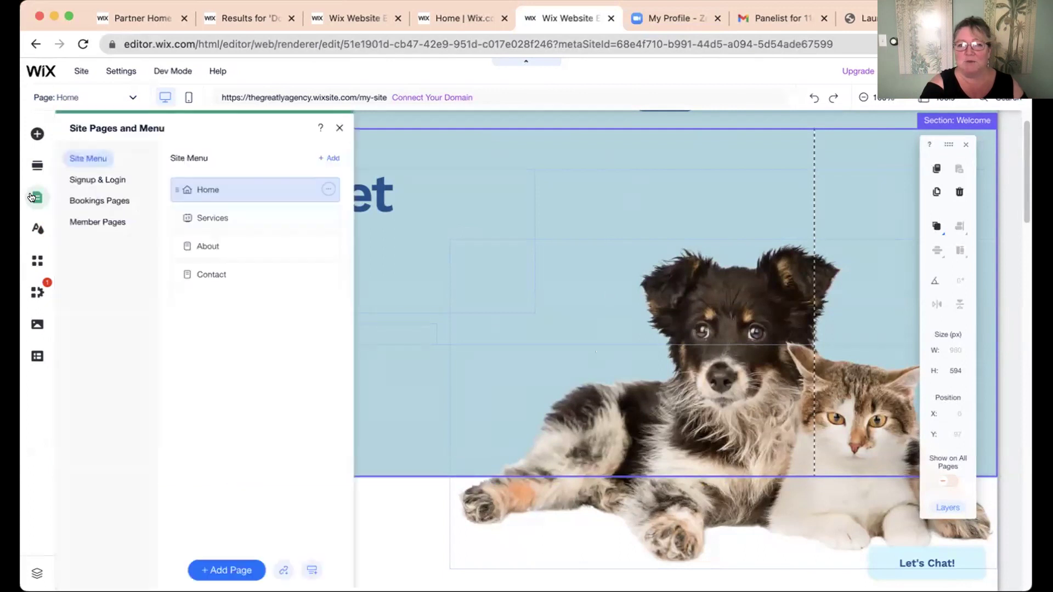
click(226, 216)
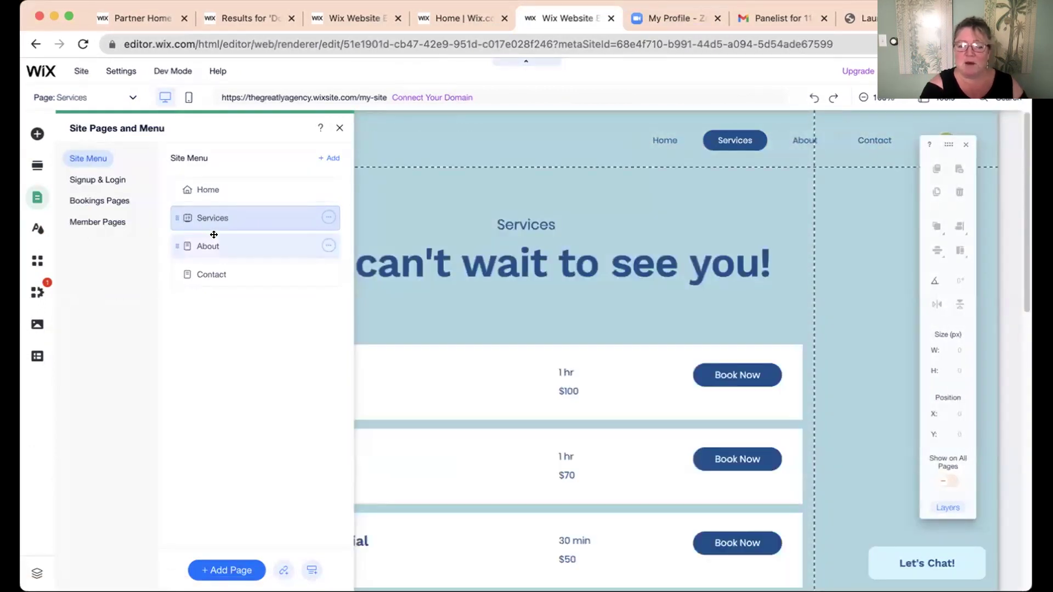
click(214, 234)
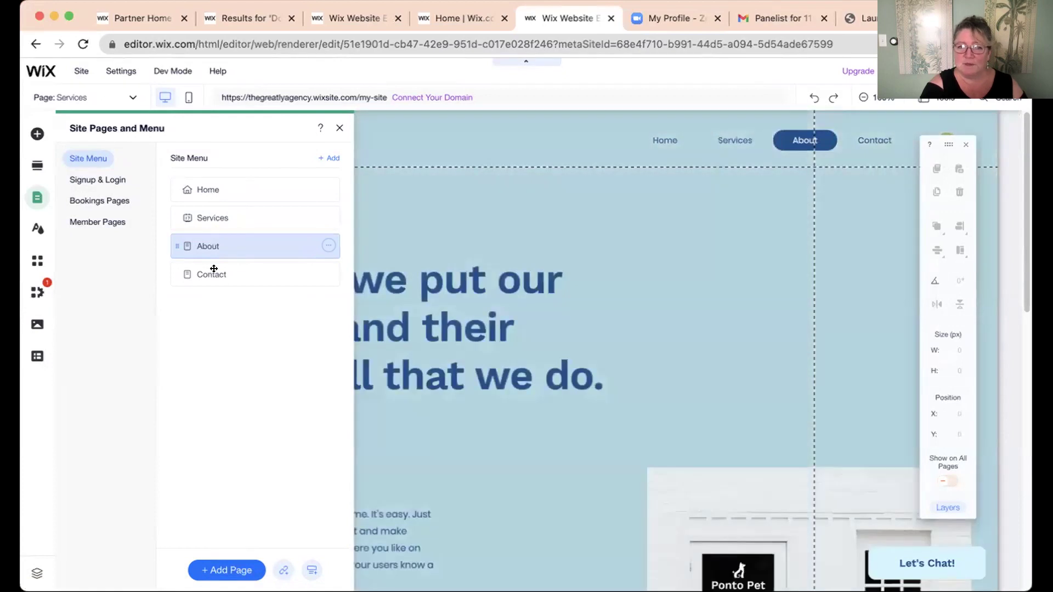
click(214, 273)
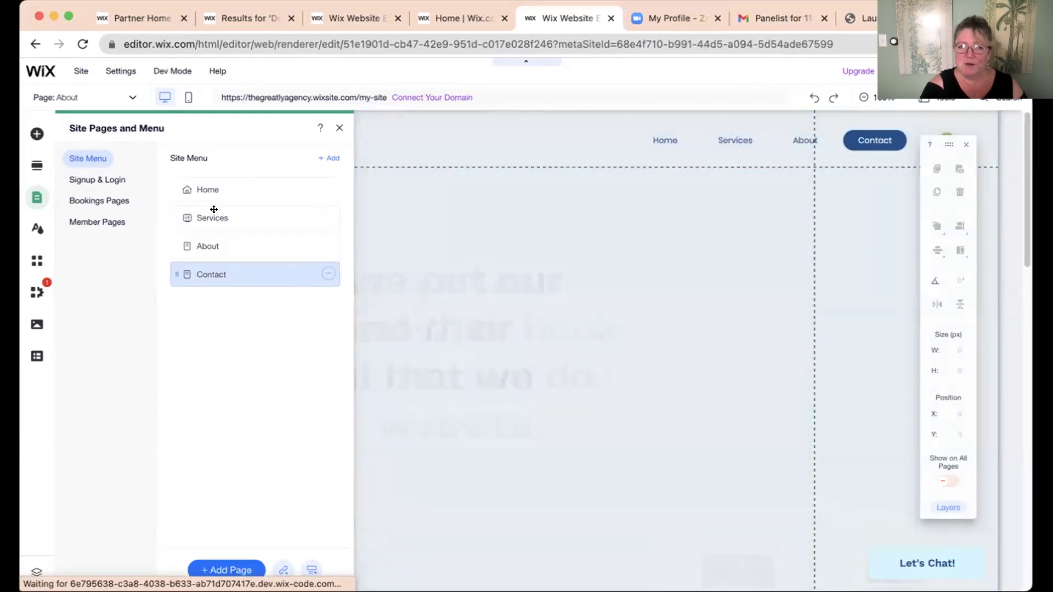
click(215, 189)
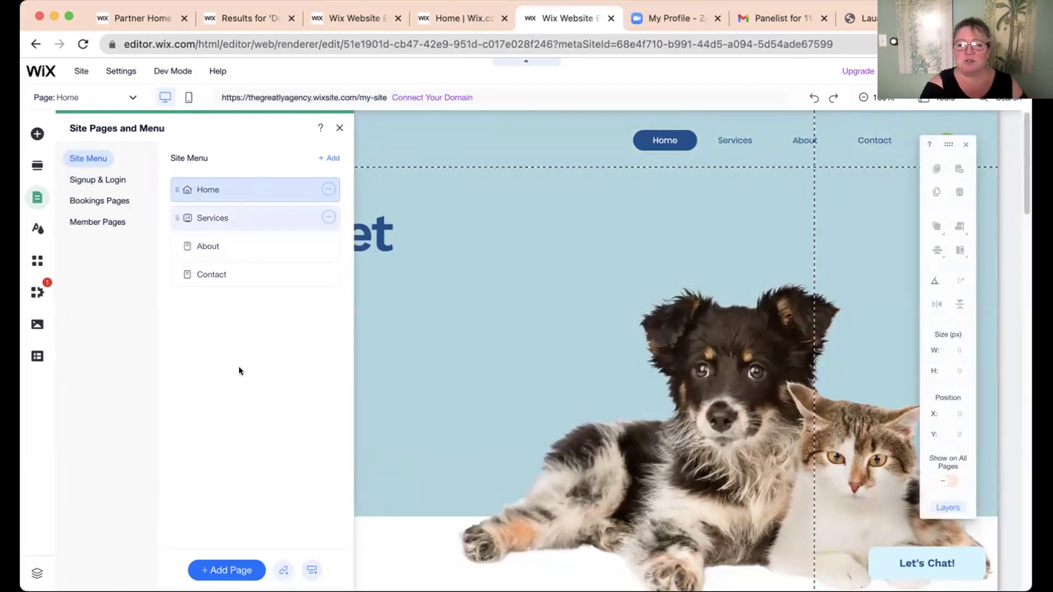
- Add a new page to the site using the Team grid template from the About page category
click(218, 565)
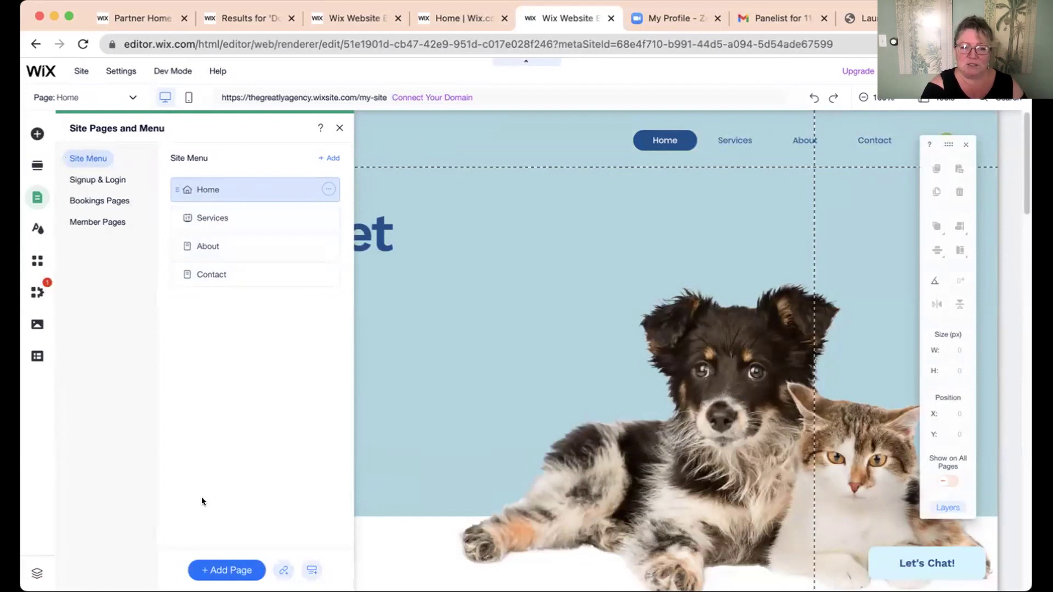
click(227, 570)
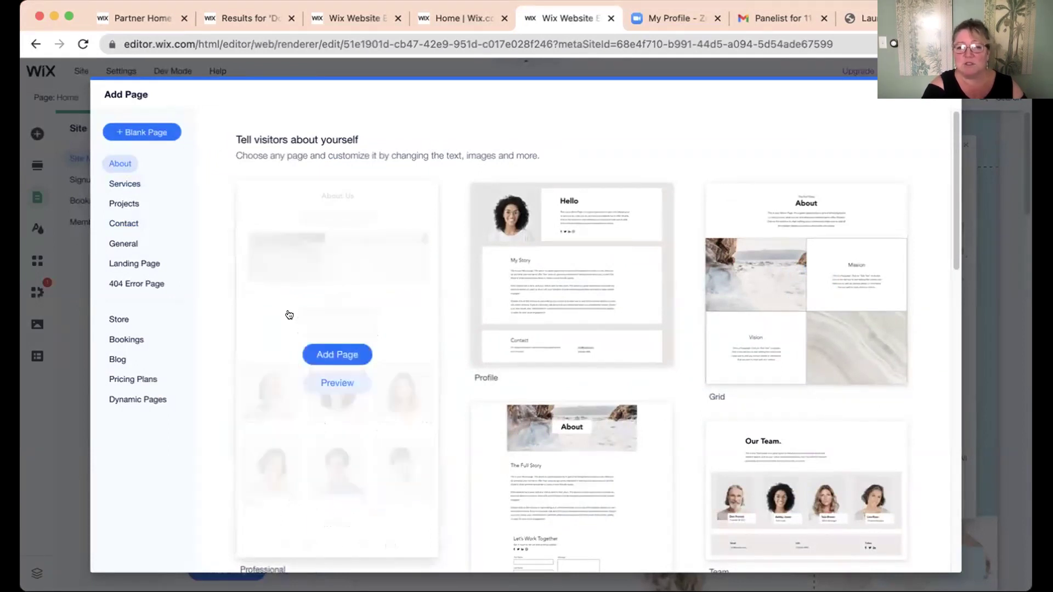
right_click(287, 312)
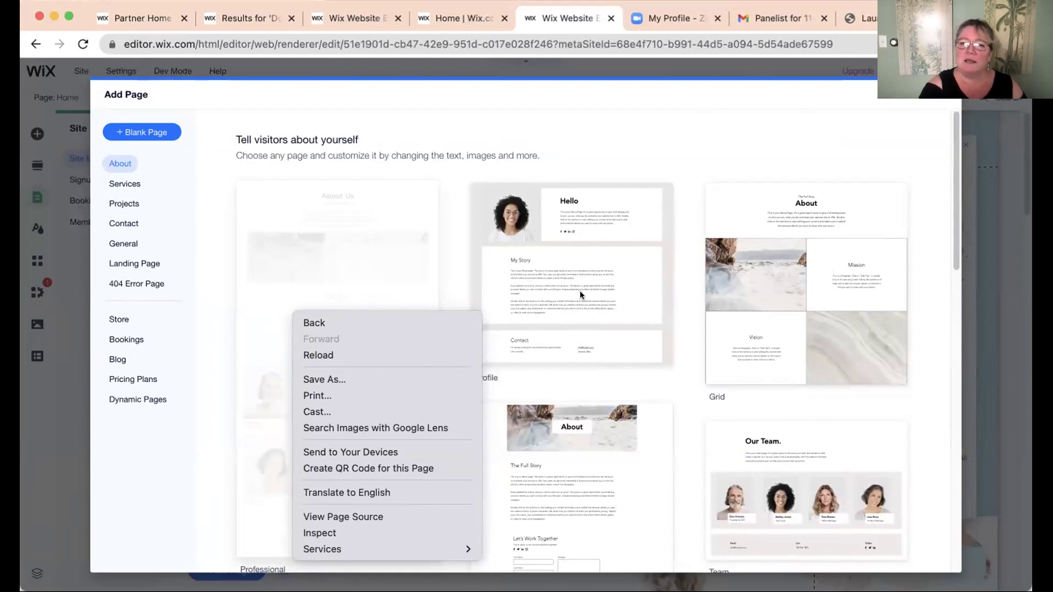
click(449, 248)
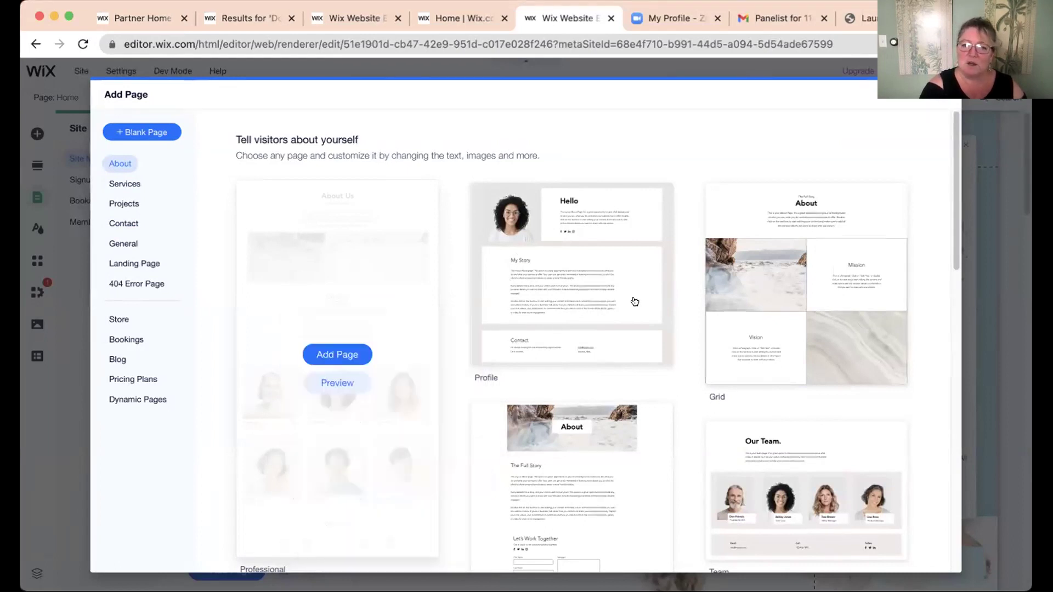
scroll(608, 528, down, 6)
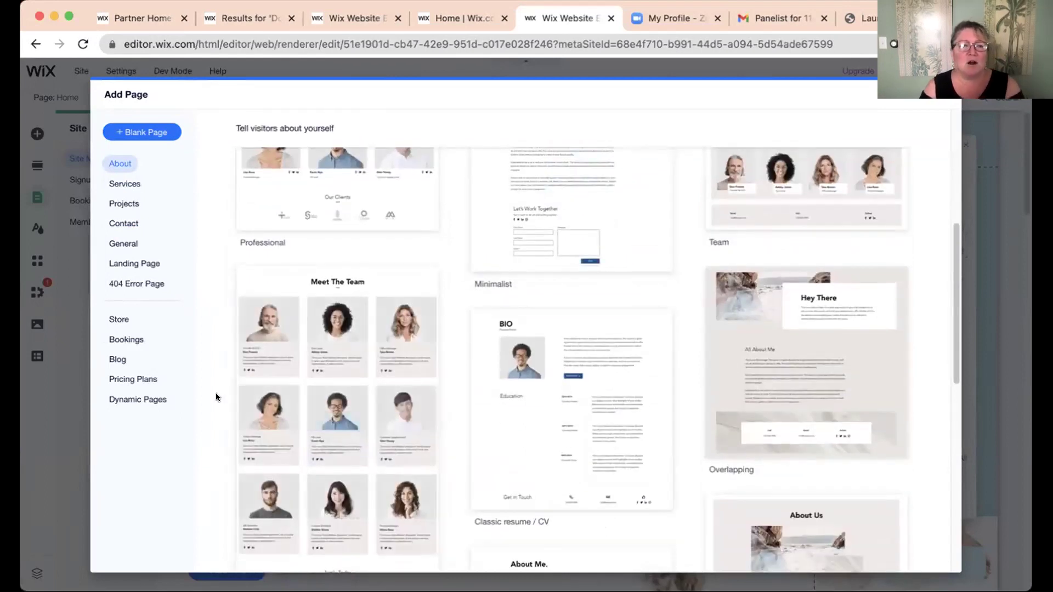
mouse_move(263, 331)
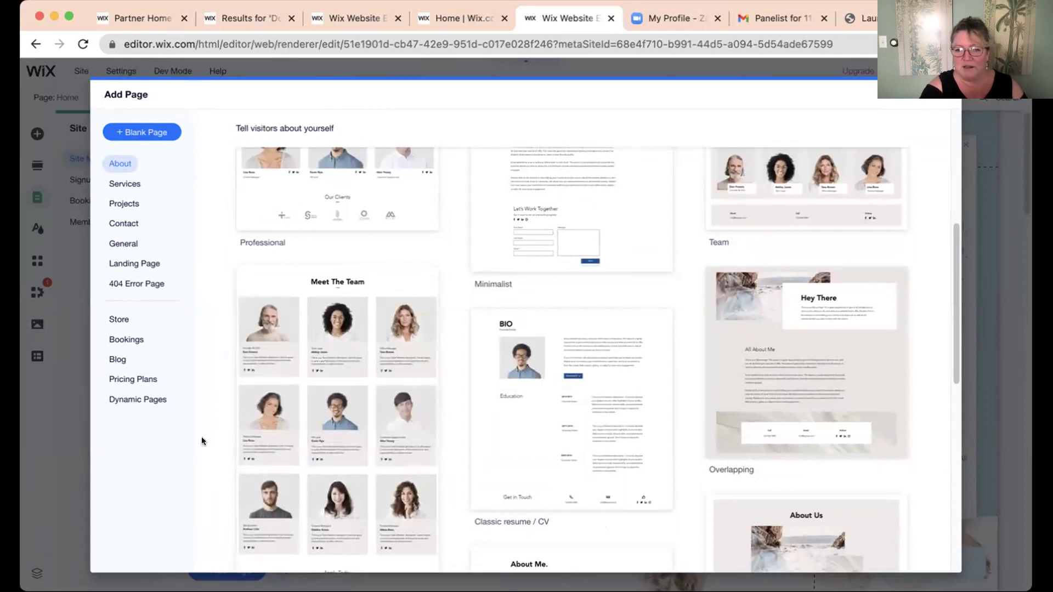
scroll(599, 381, down, 6)
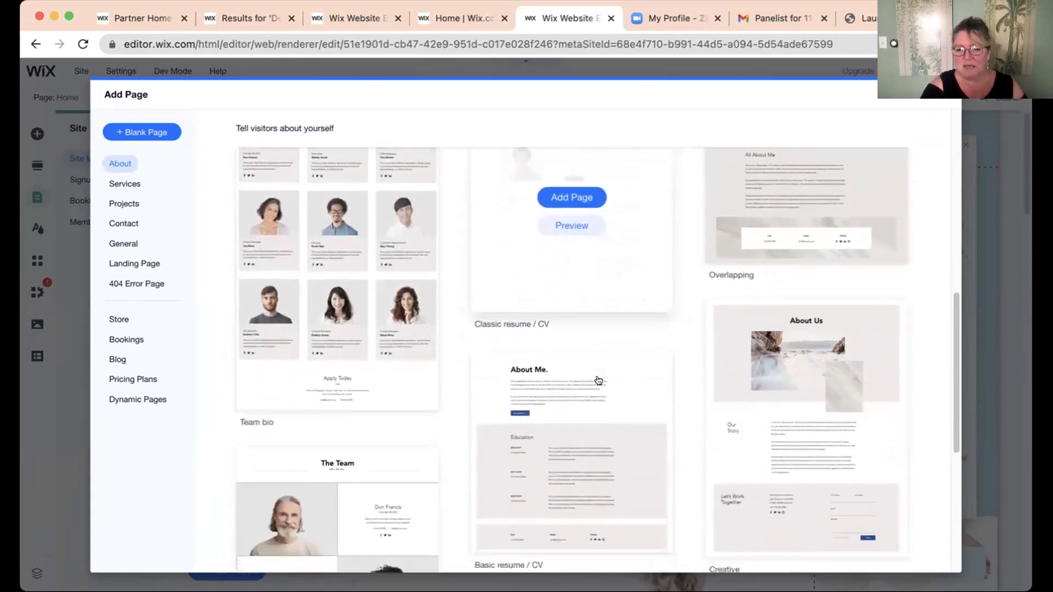
scroll(599, 381, down, 1)
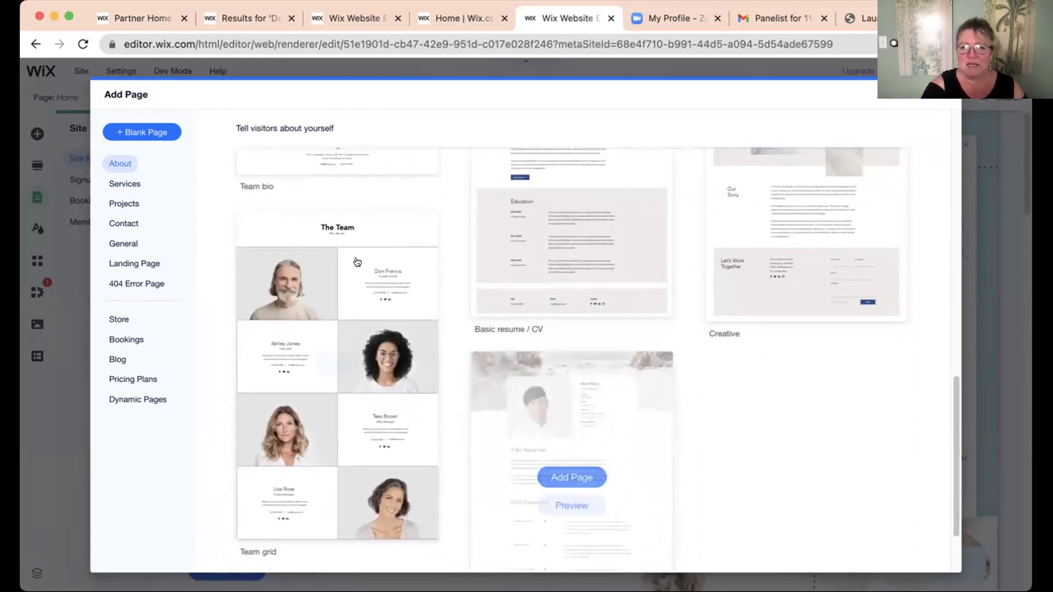
mouse_move(381, 256)
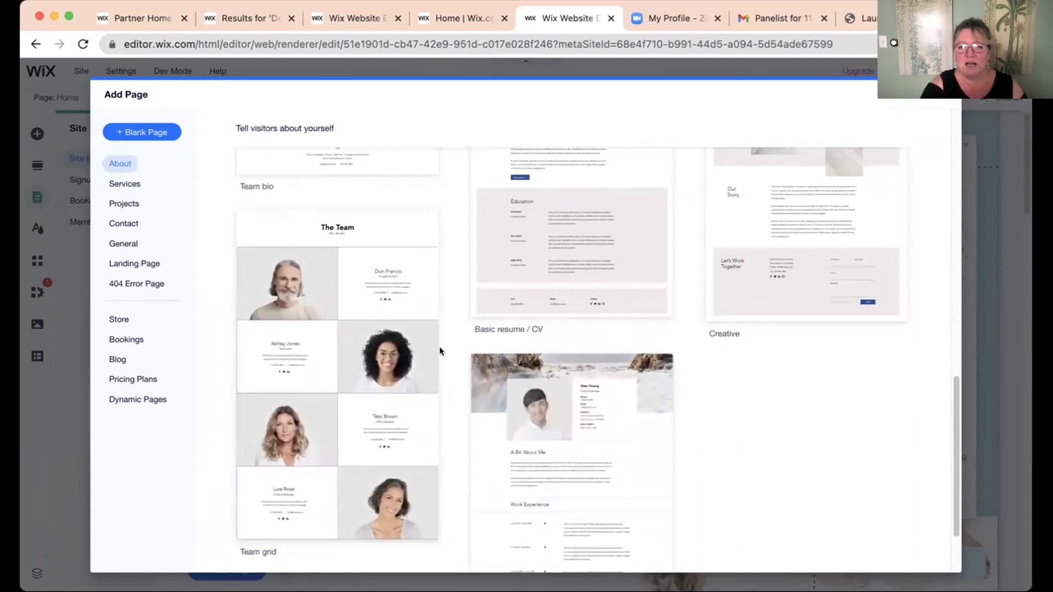
mouse_move(395, 332)
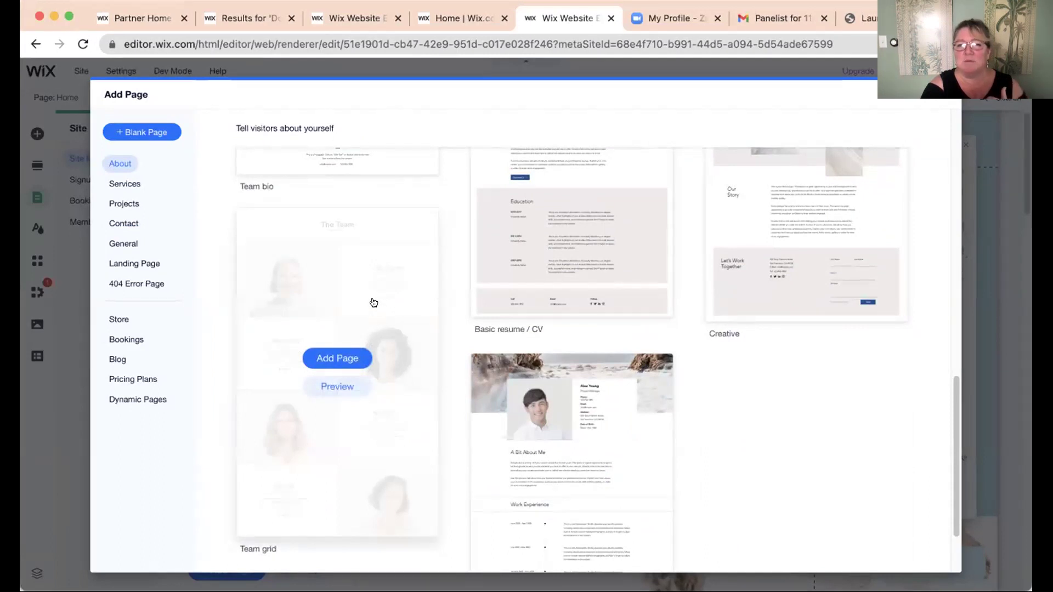
click(346, 354)
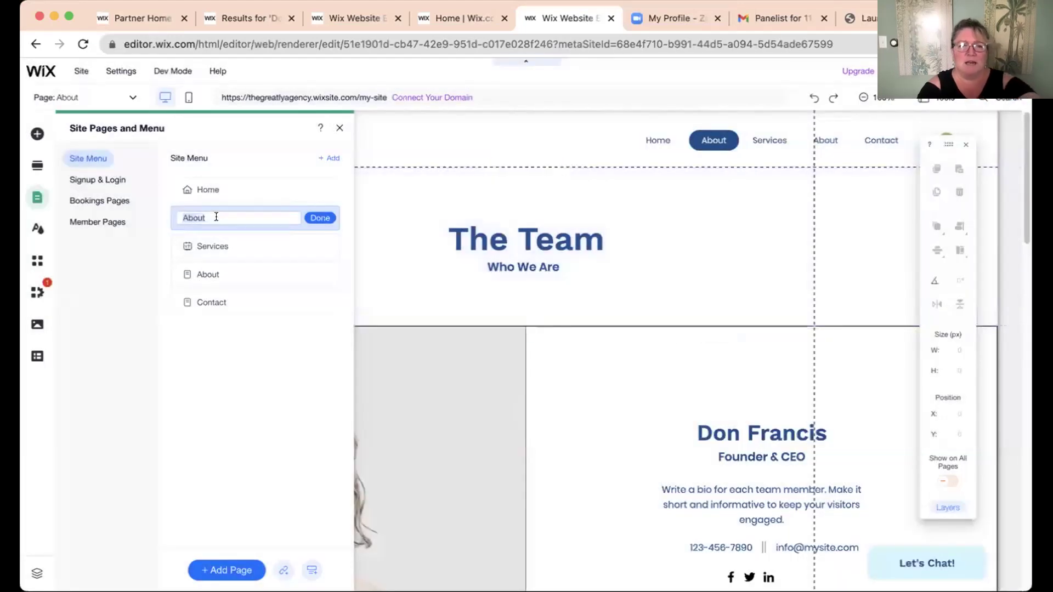
- Rename the newly added team page as Our Favorite Pets and close the site pages list
text(Ou)
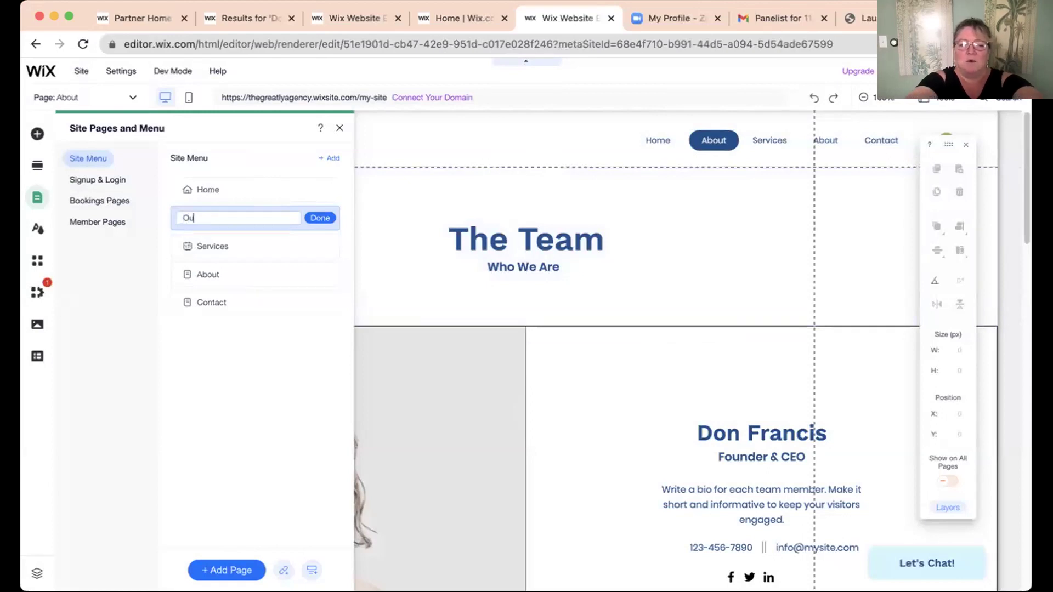
text(r Fav)
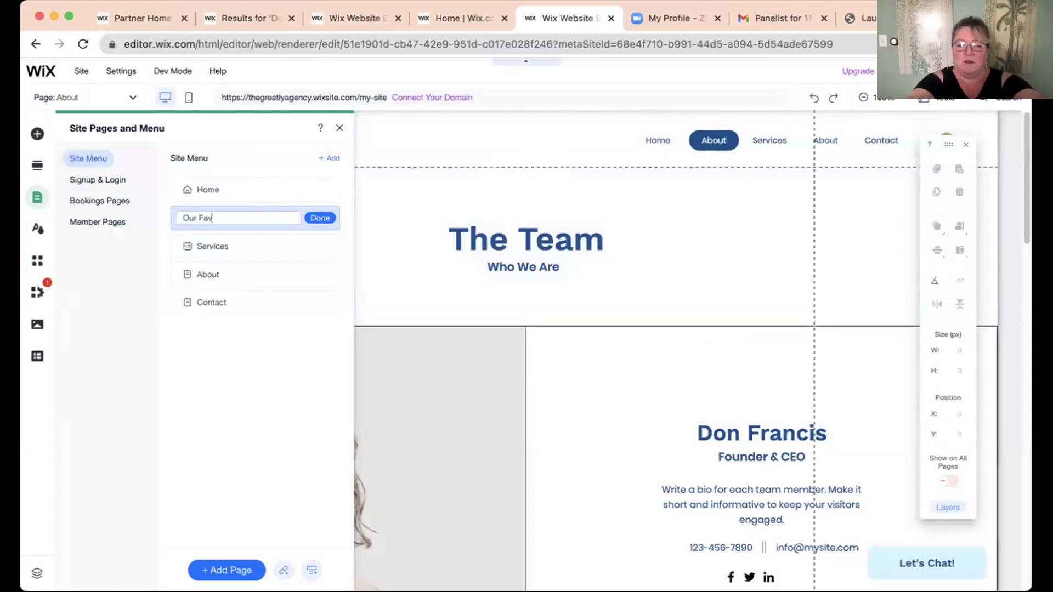
text(orite Pets)
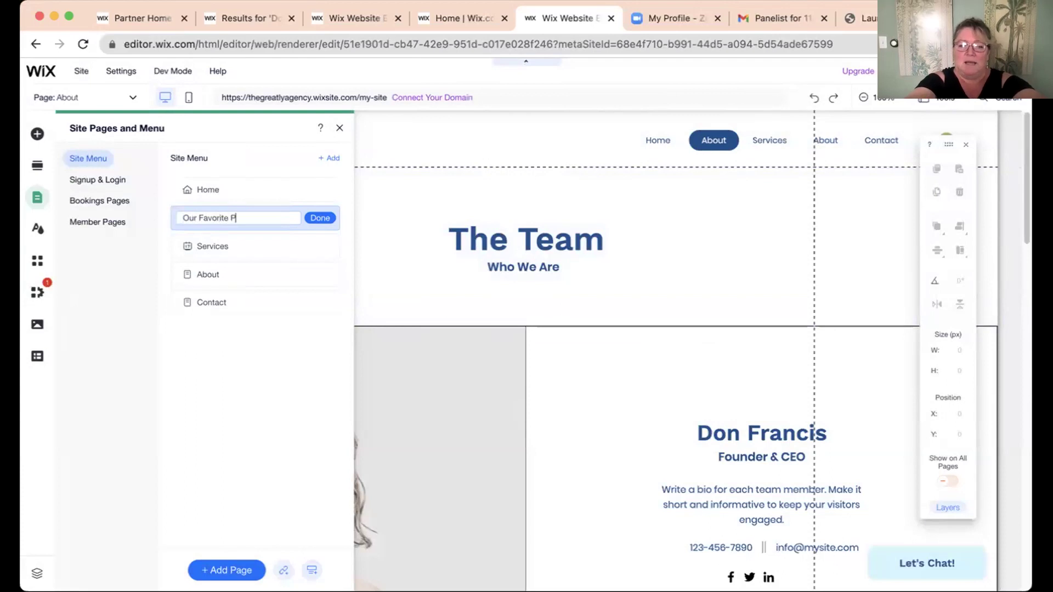
click(320, 218)
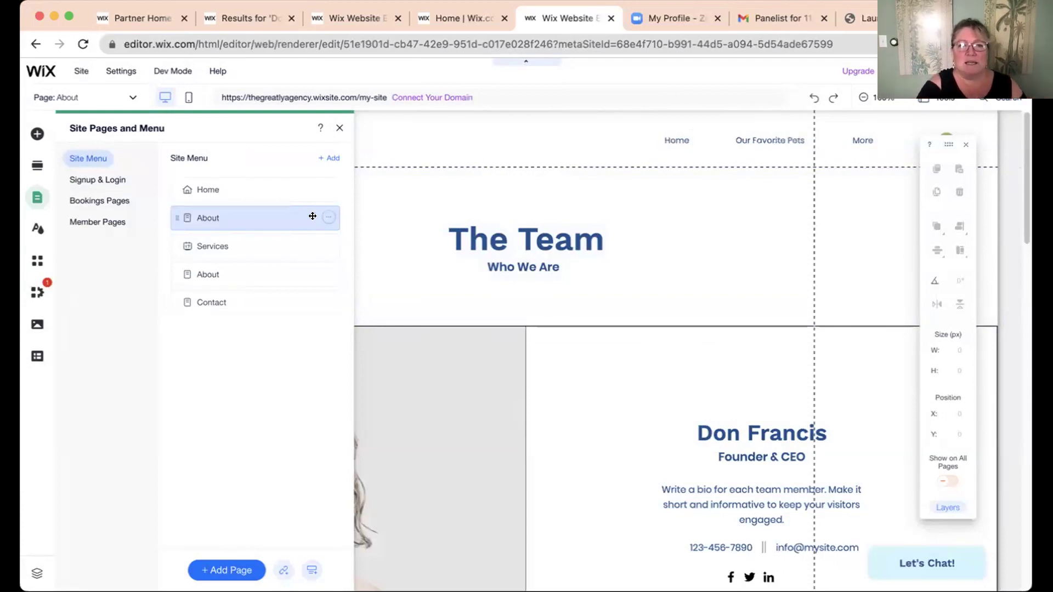
click(340, 128)
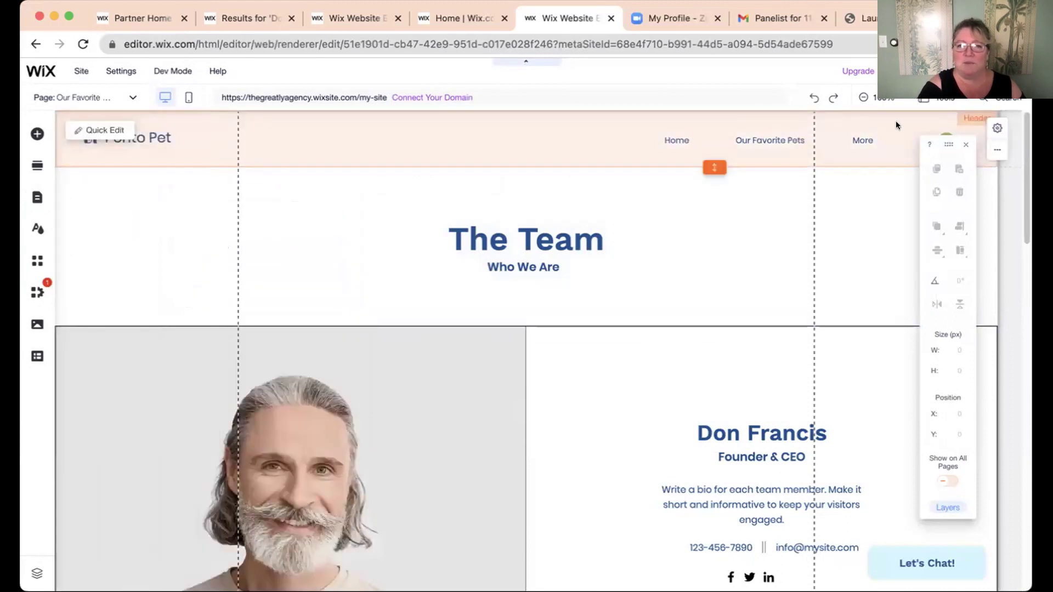
- Widen the horizontal menu in the header to about 720 px by extending its left edge
click(751, 137)
click(629, 138)
drag(627, 137, 541, 137)
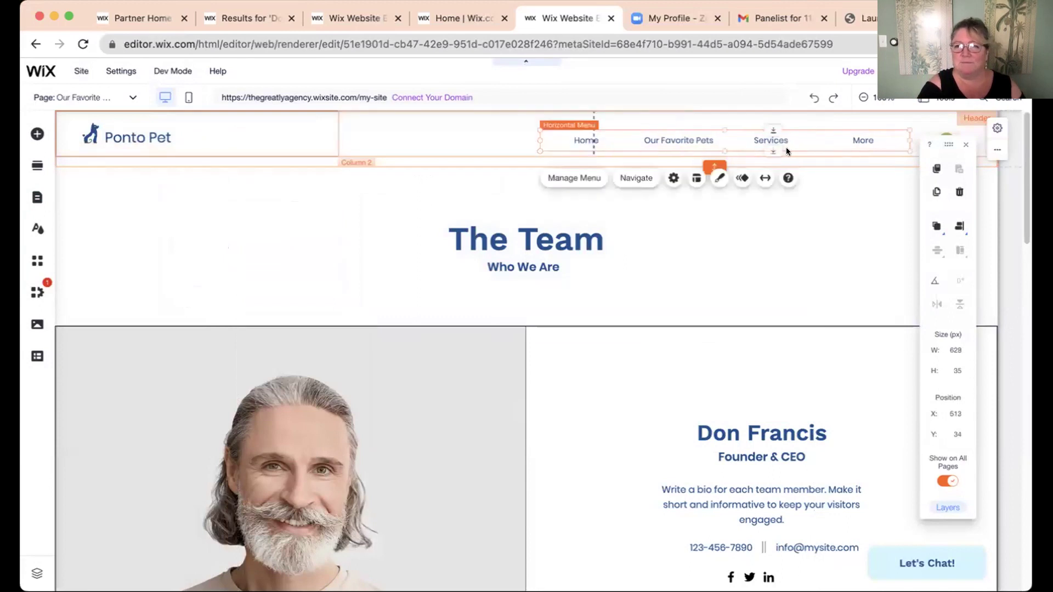
drag(556, 134, 480, 136)
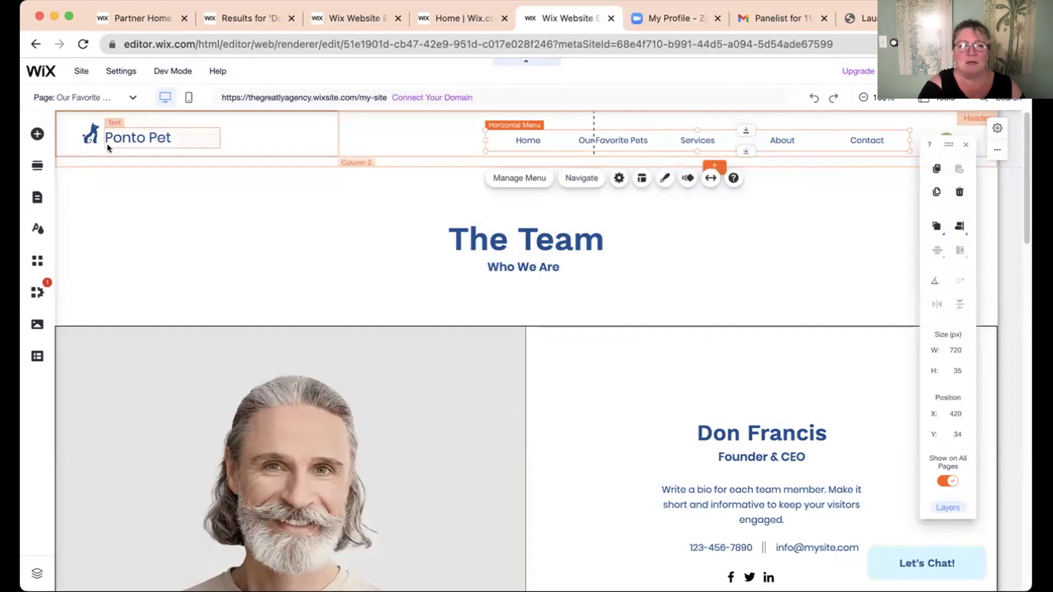
- Hide the Our Favorite Pets page from the site menu and show it again
click(34, 196)
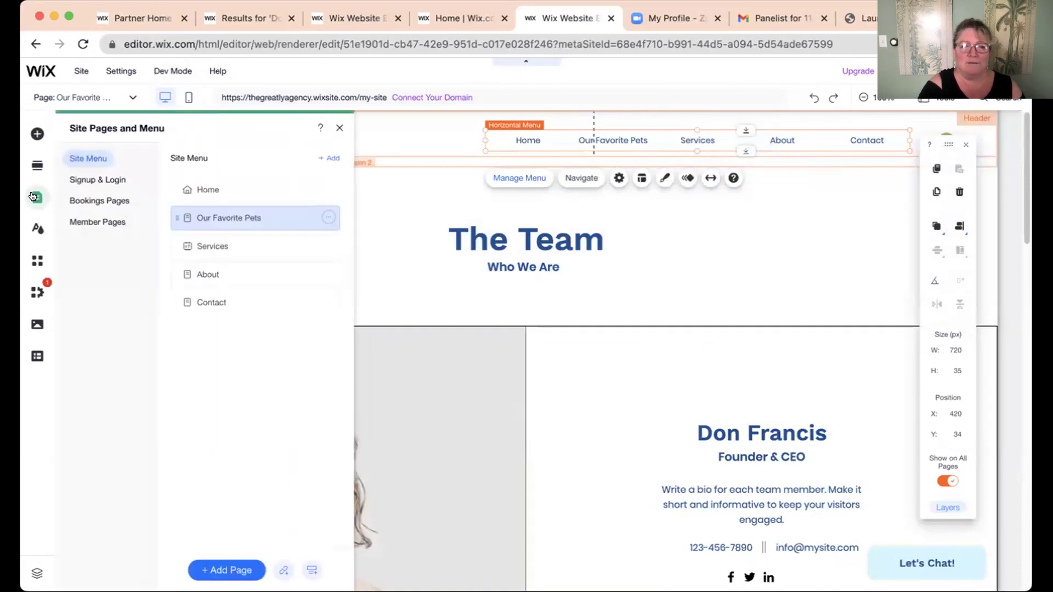
click(328, 217)
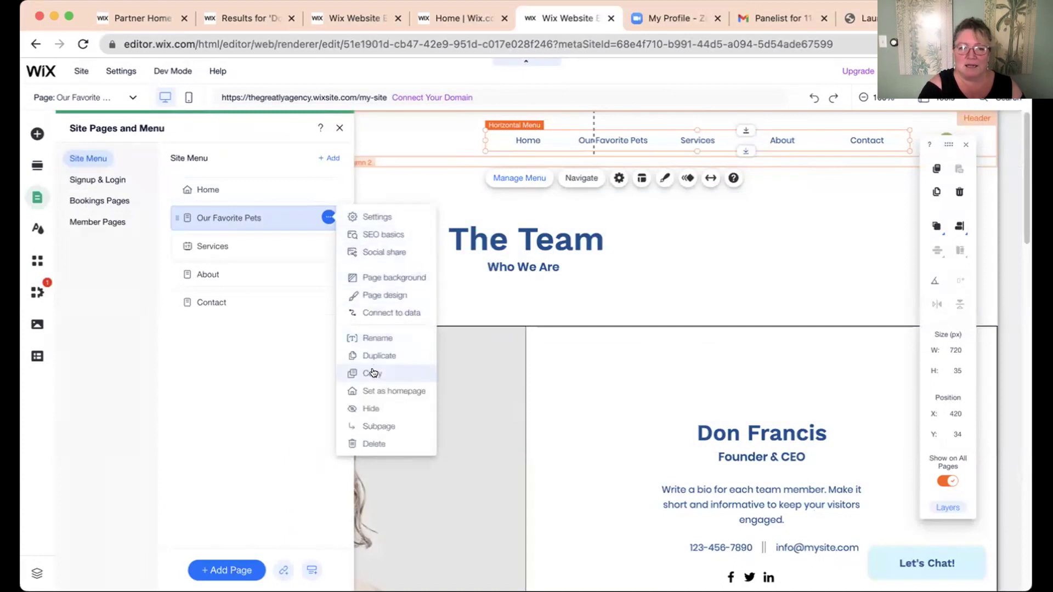
click(369, 407)
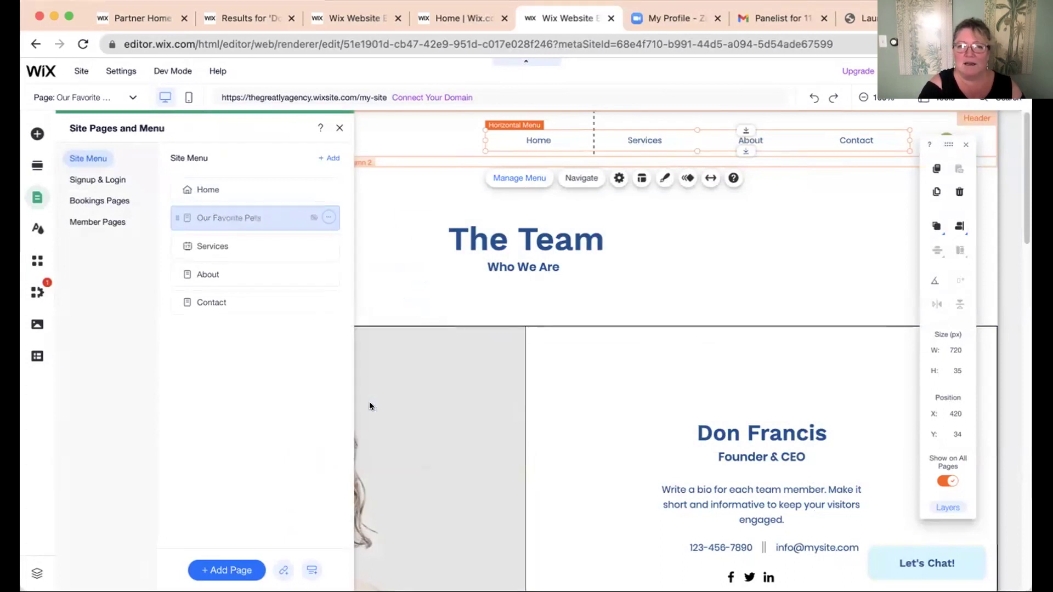
click(328, 217)
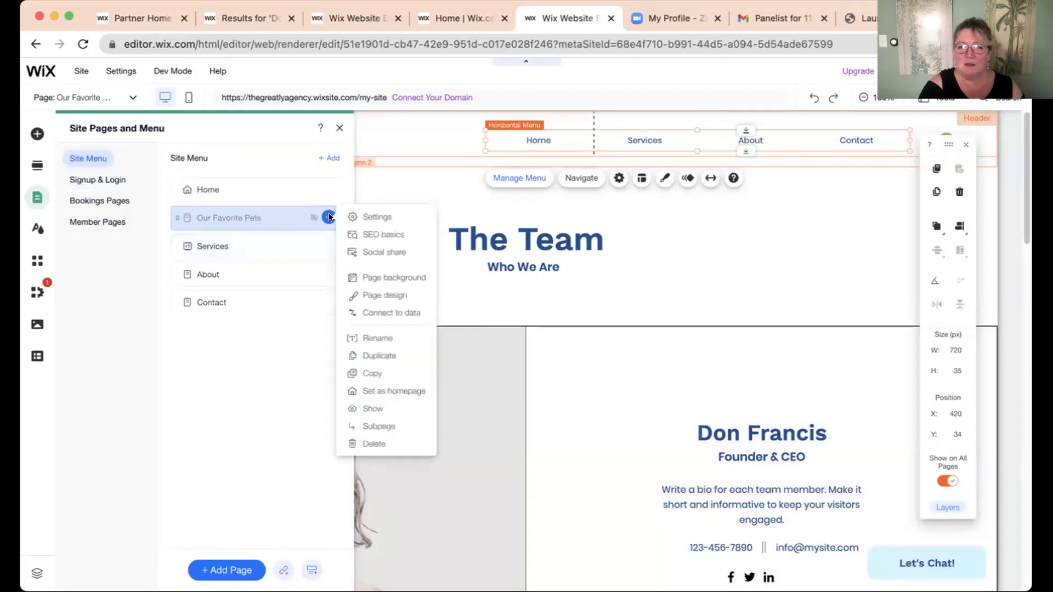
click(370, 407)
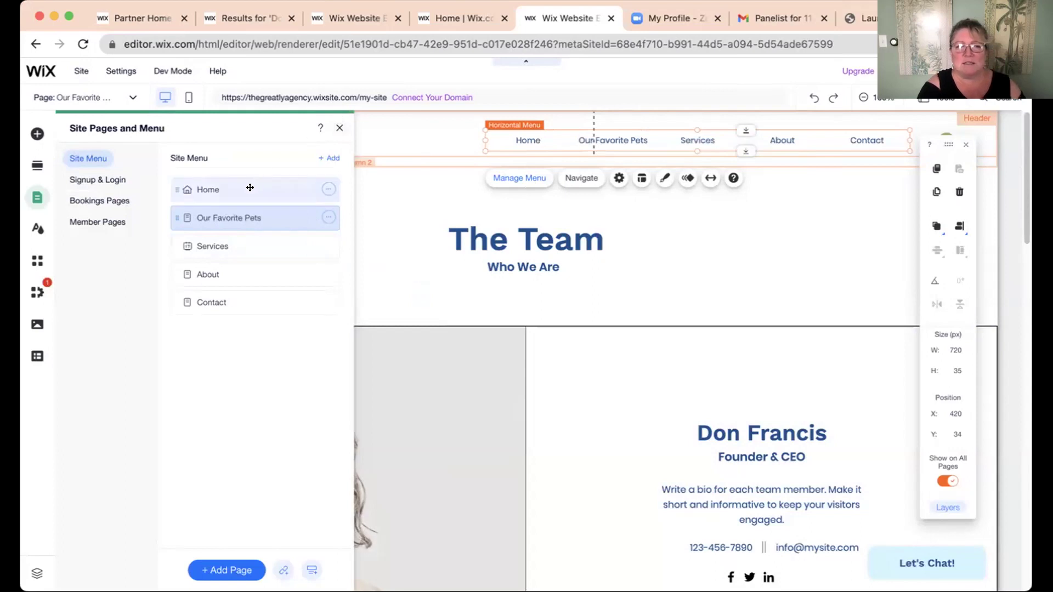
- Go back to the Home page and select its Welcome section and the section directly below it
click(213, 188)
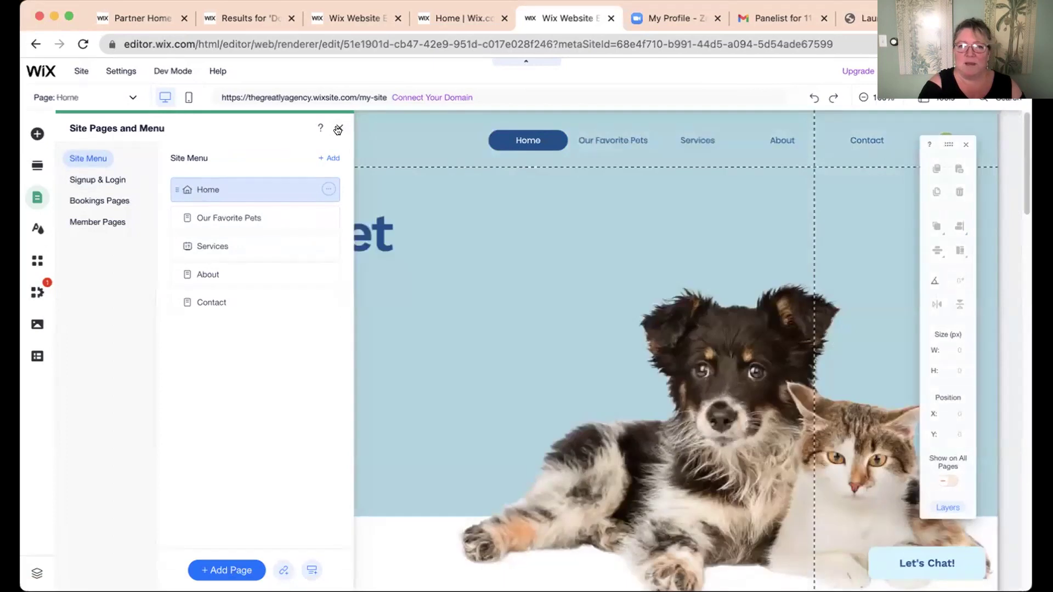
click(338, 129)
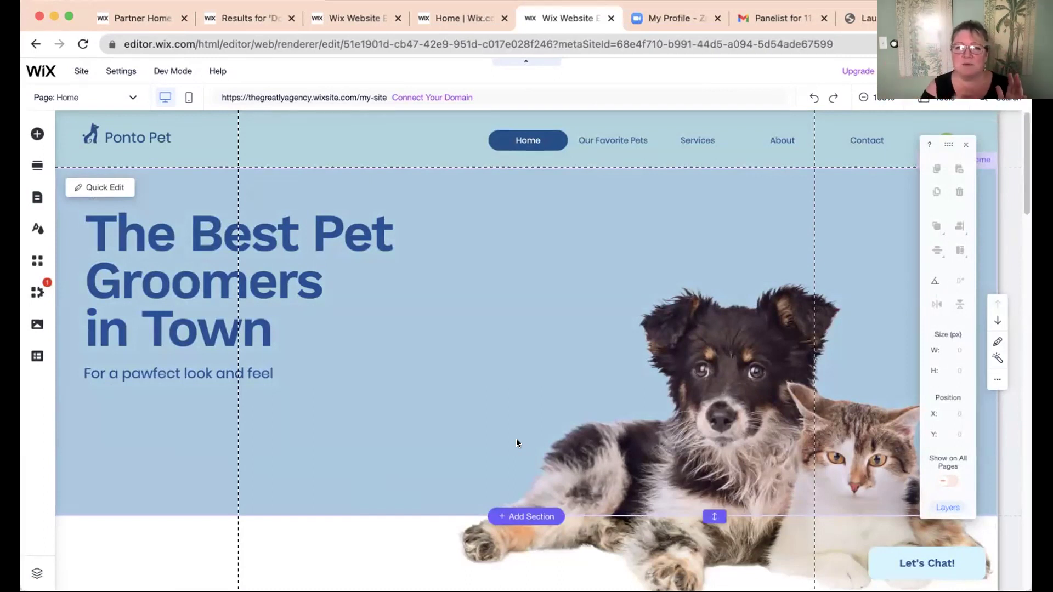
click(469, 320)
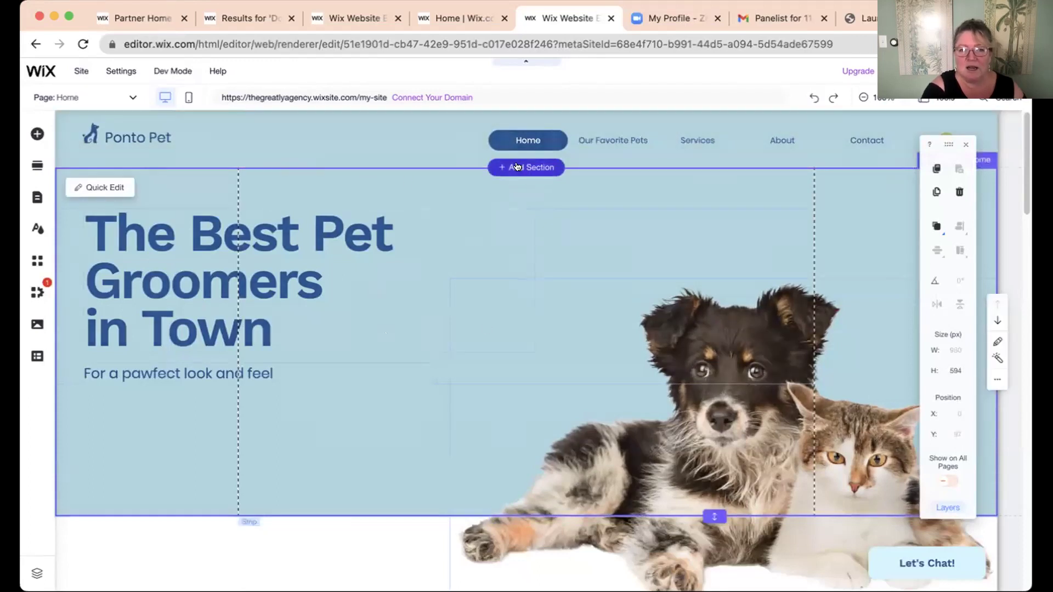
click(448, 566)
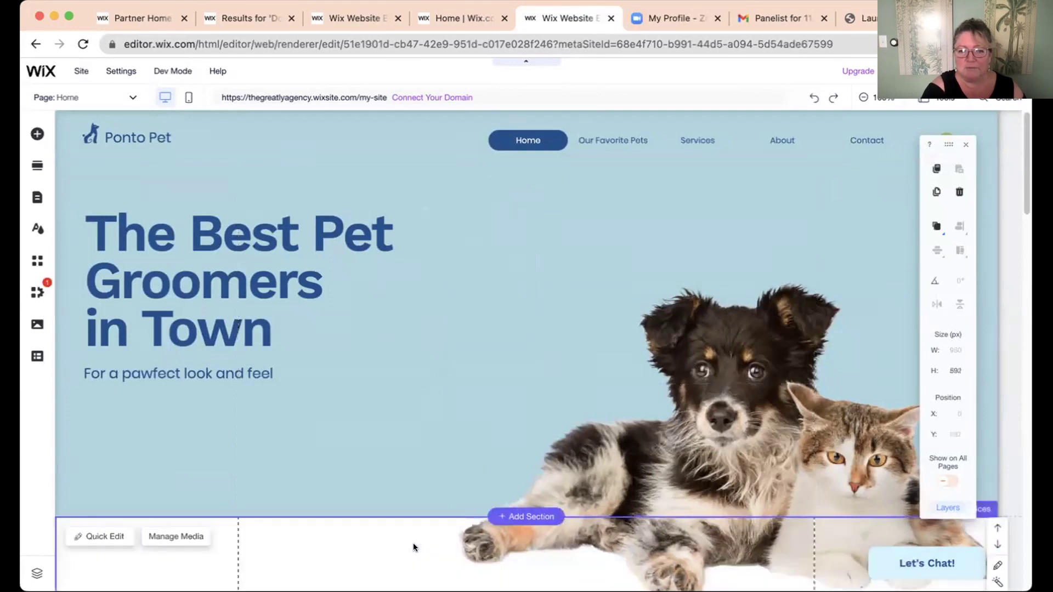
- Undo the last menu visibility change to the Our Favorite Pets page and return to the Home page
click(537, 515)
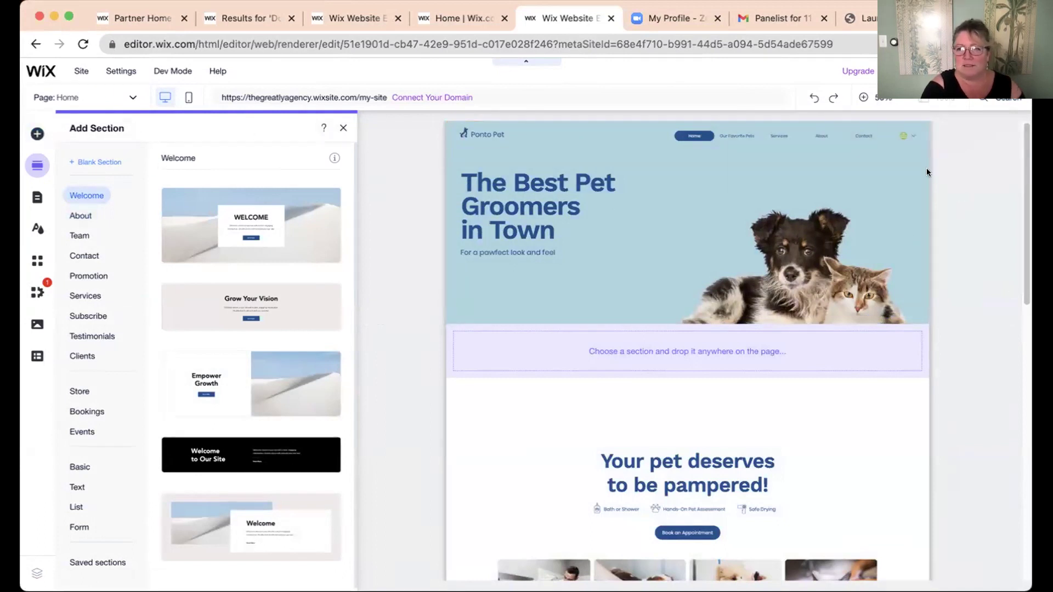
click(814, 97)
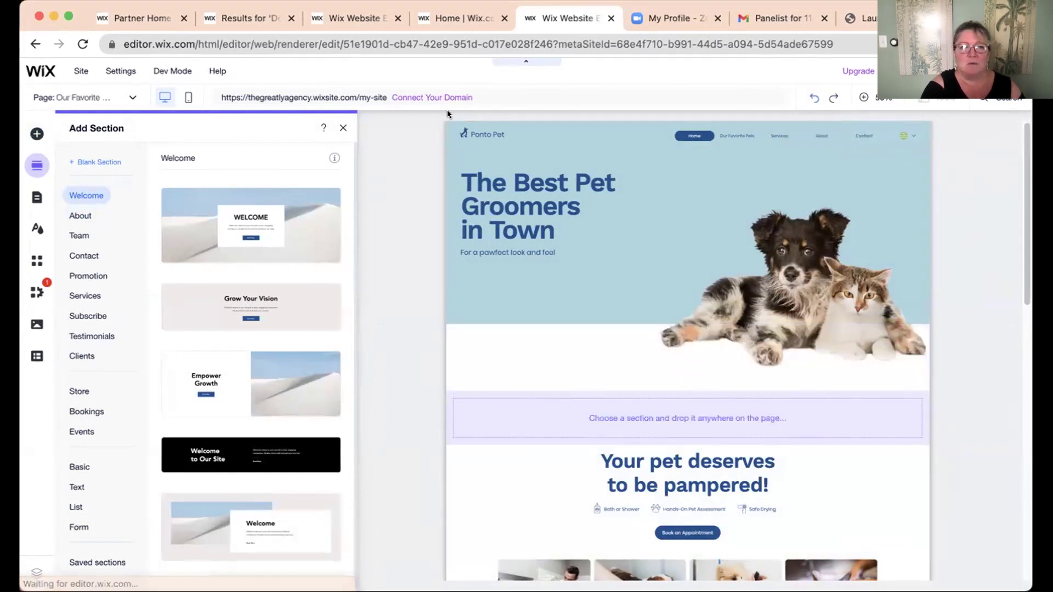
click(341, 128)
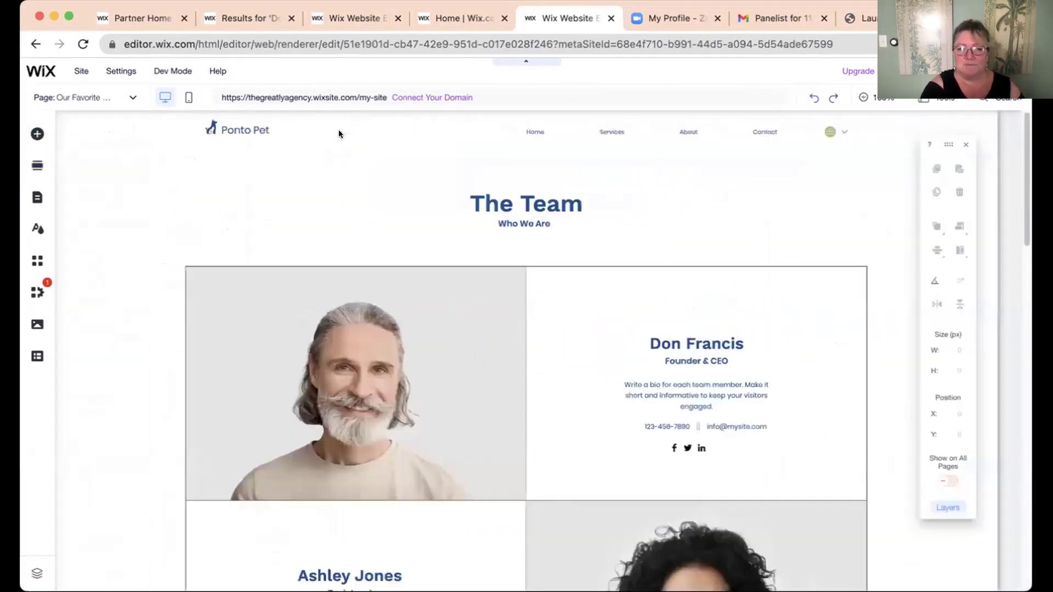
click(37, 197)
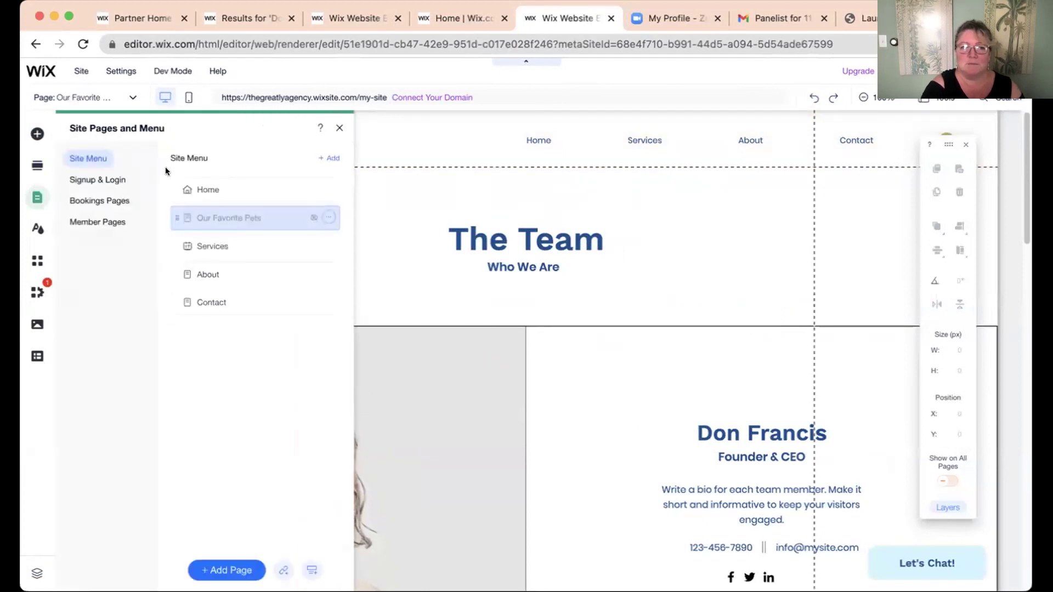
click(201, 192)
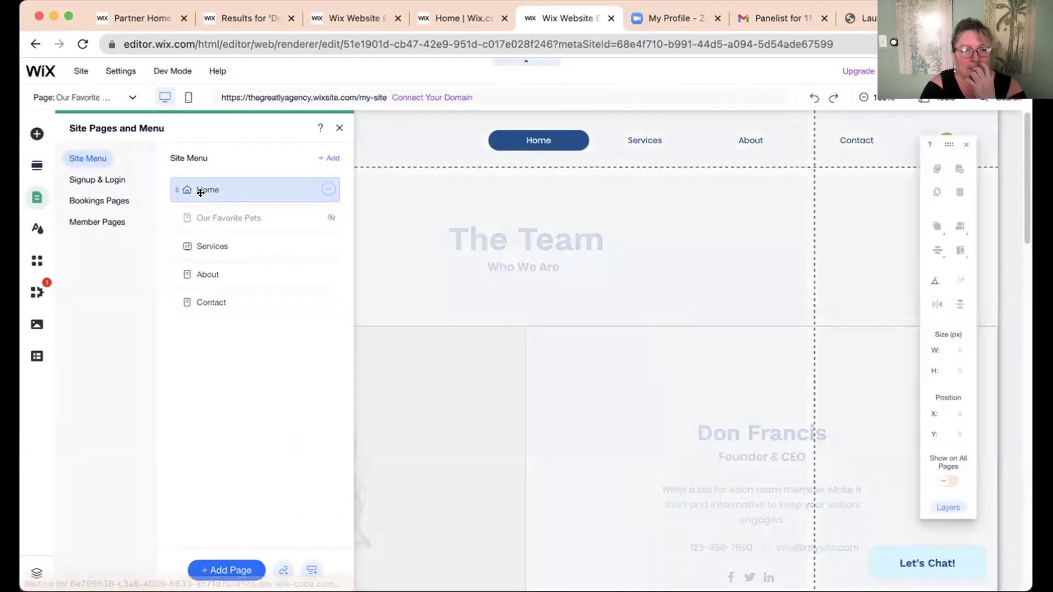
- Add a blank full-width strip 400 px high to the Home page's services section, directly below its row of grooming photos
click(539, 316)
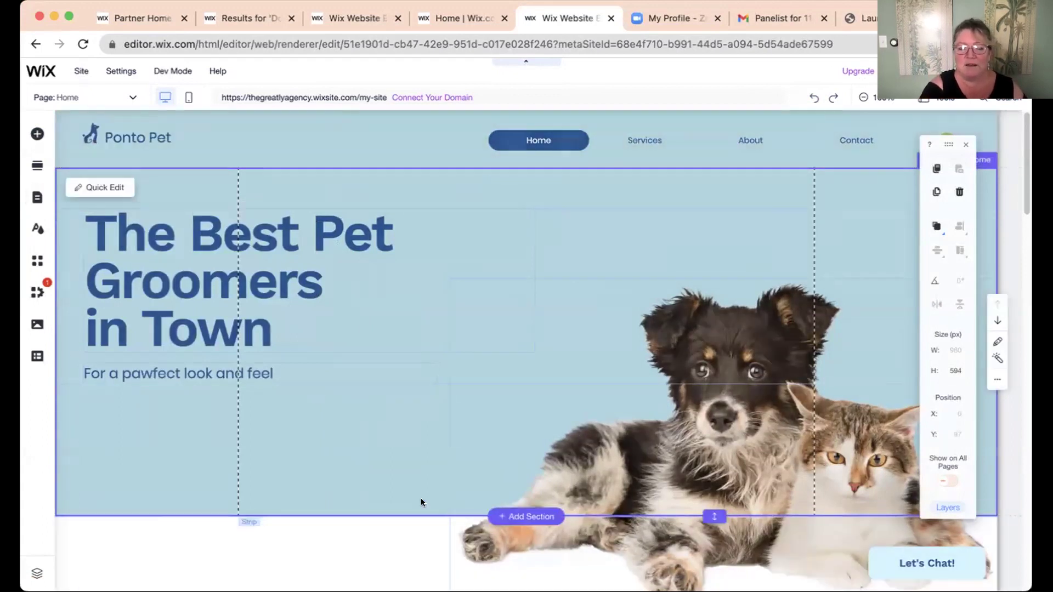
click(424, 522)
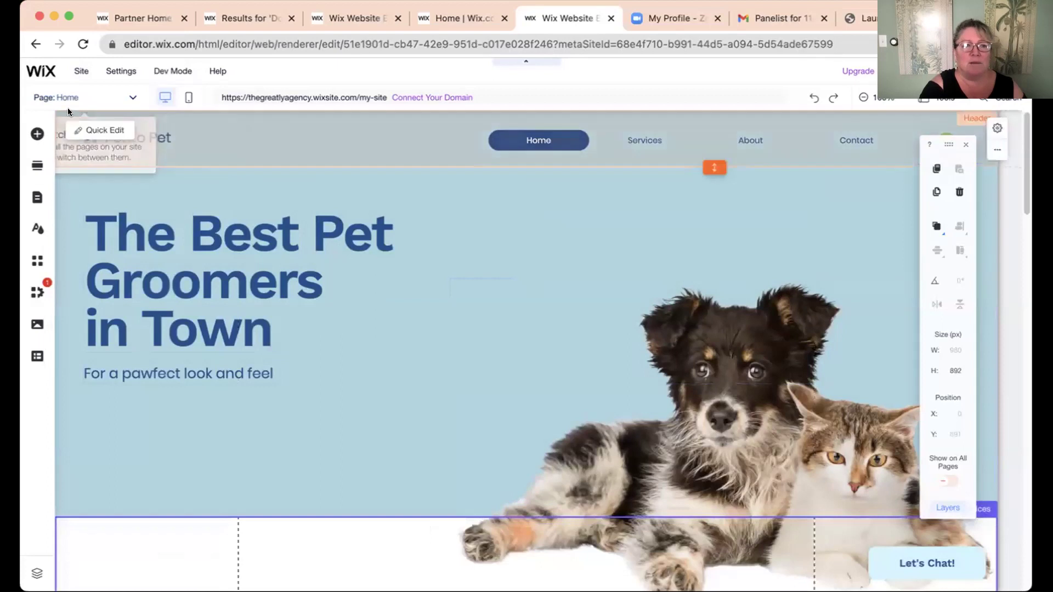
click(35, 134)
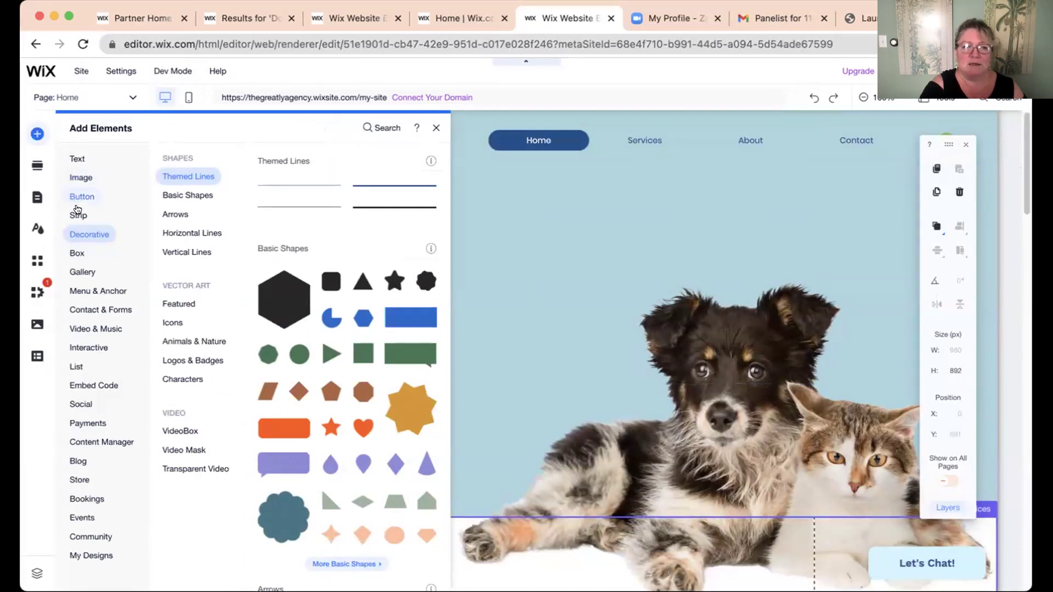
mouse_move(77, 214)
click(287, 277)
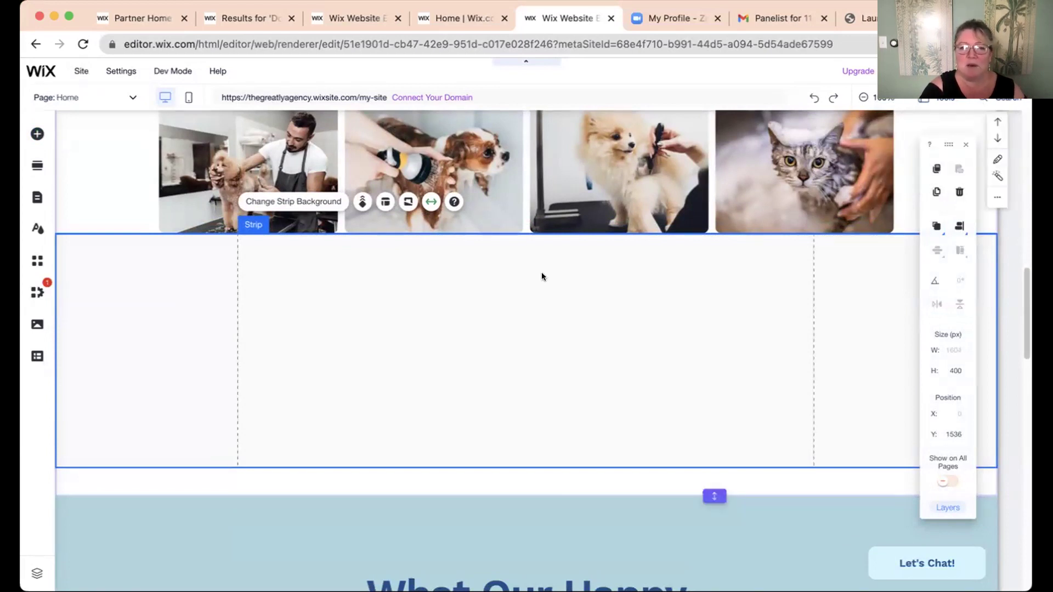
scroll(541, 272, up, 5)
scroll(542, 275, down, 5)
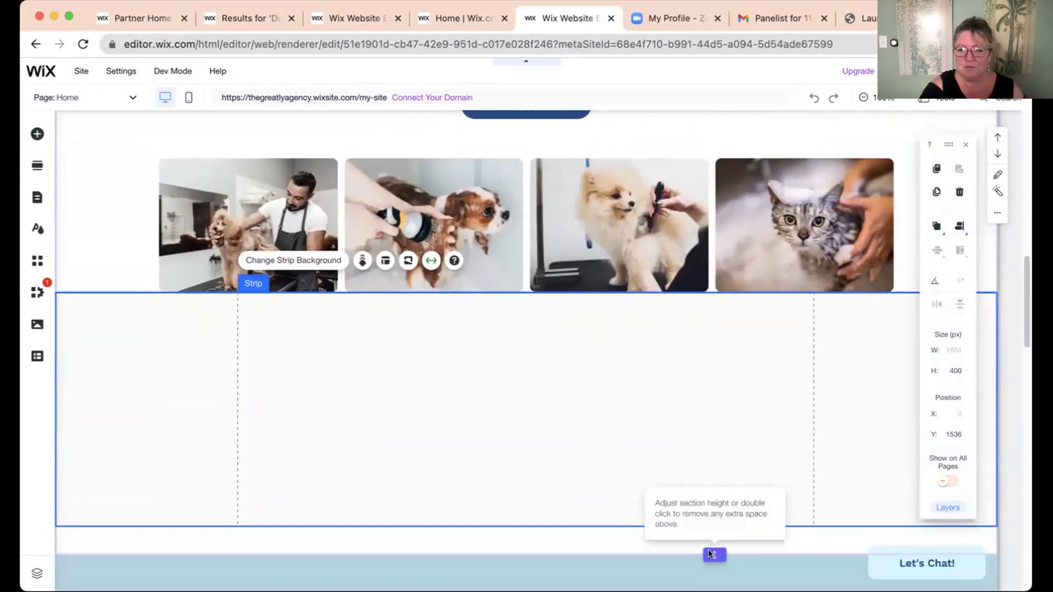
scroll(663, 353, up, 3)
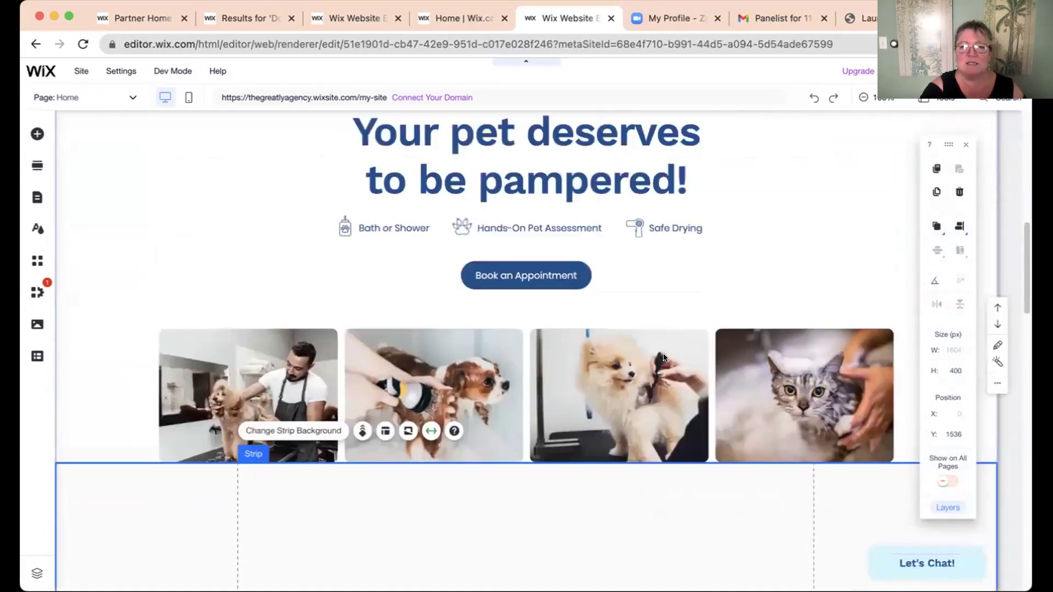
scroll(664, 358, up, 8)
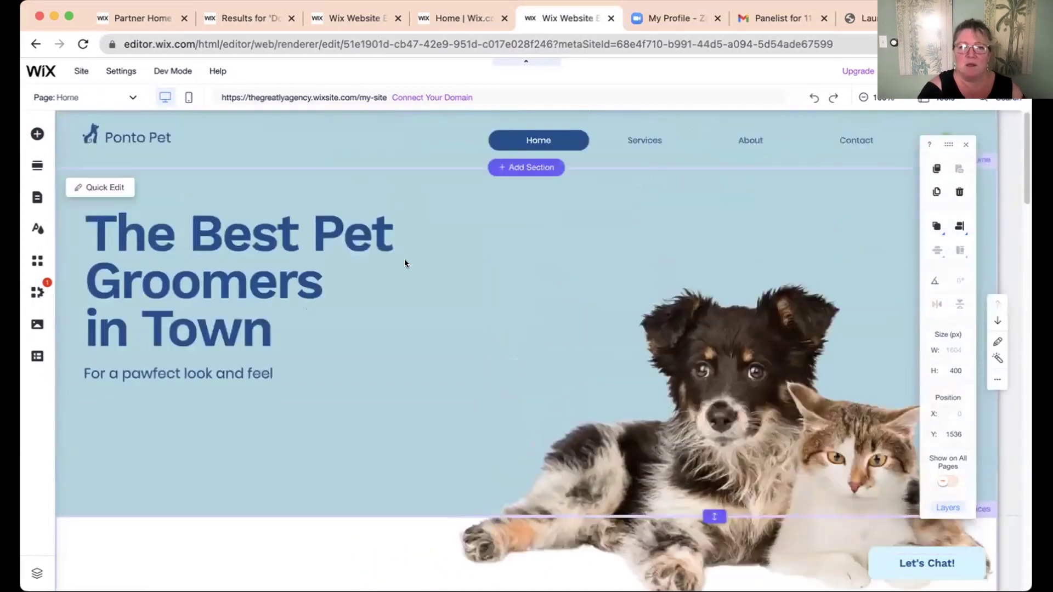
- Examine the parts of the Welcome section by selecting the section, its background strip and the dog-and-cat image
click(463, 262)
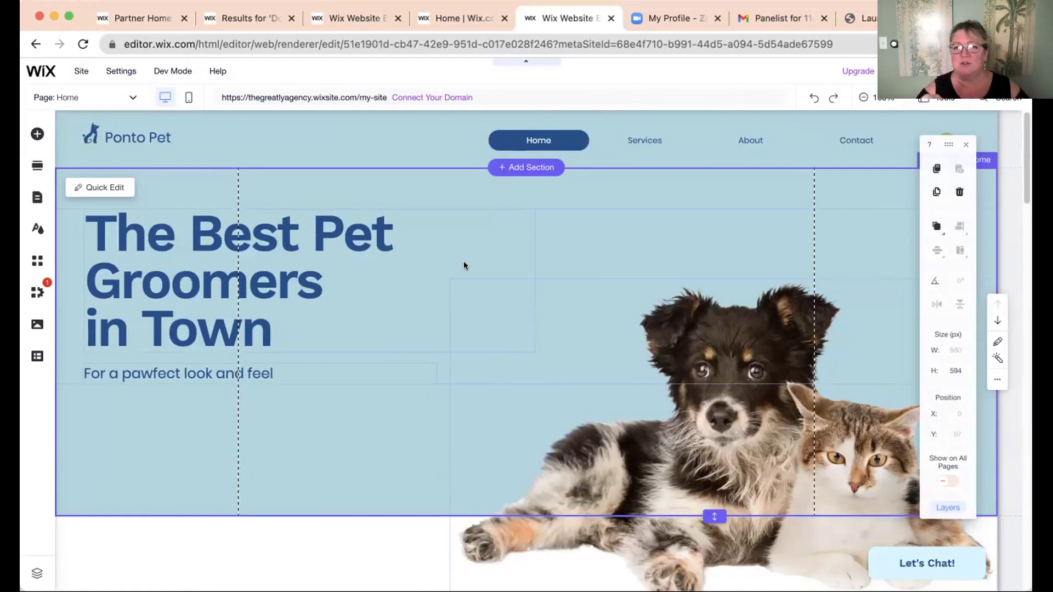
click(454, 186)
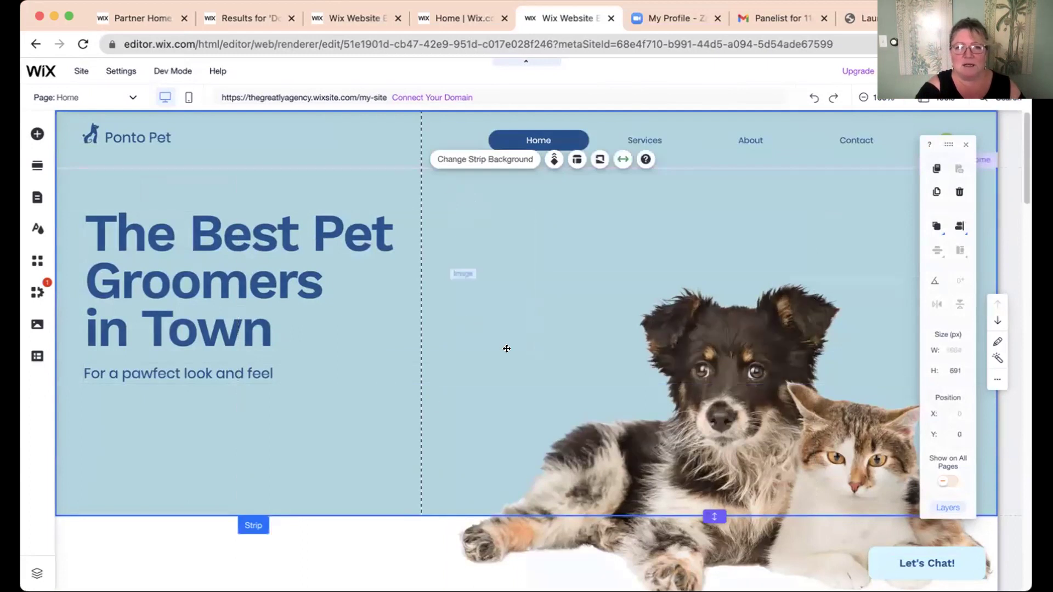
click(449, 445)
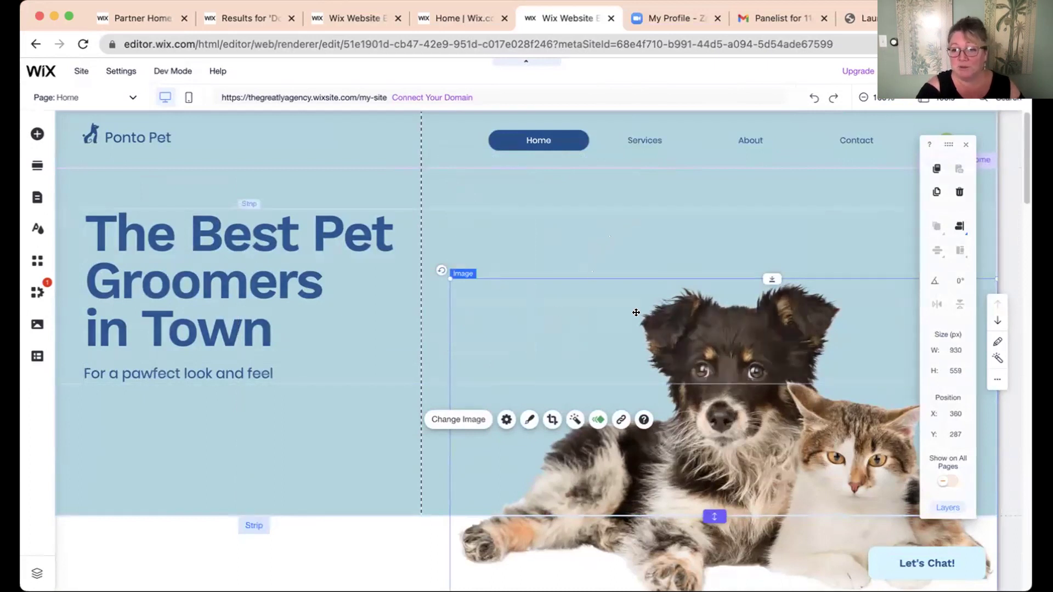
scroll(328, 475, down, 5)
scroll(328, 475, up, 3)
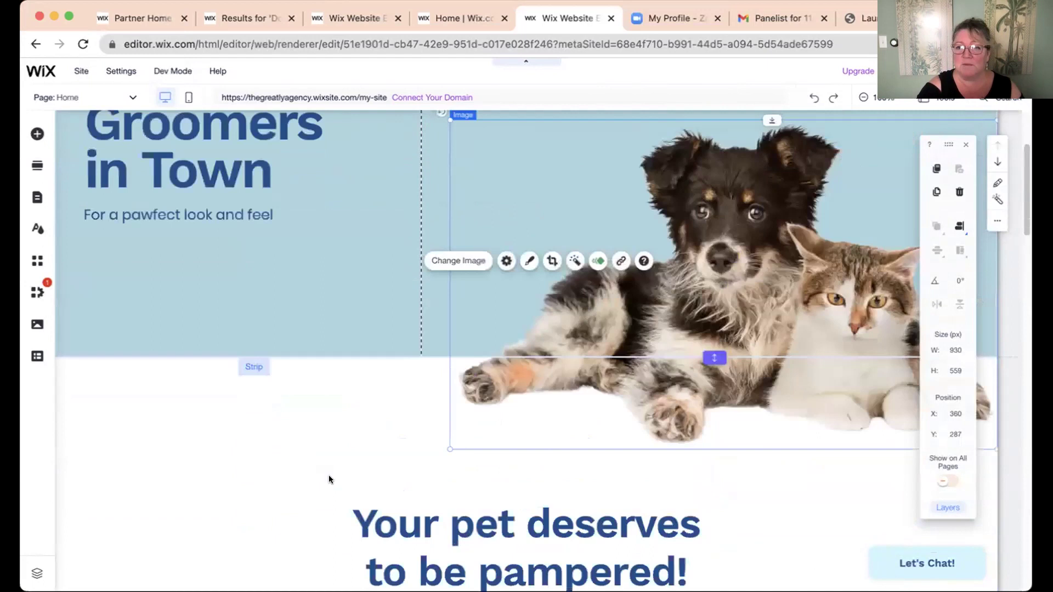
scroll(329, 477, up, 3)
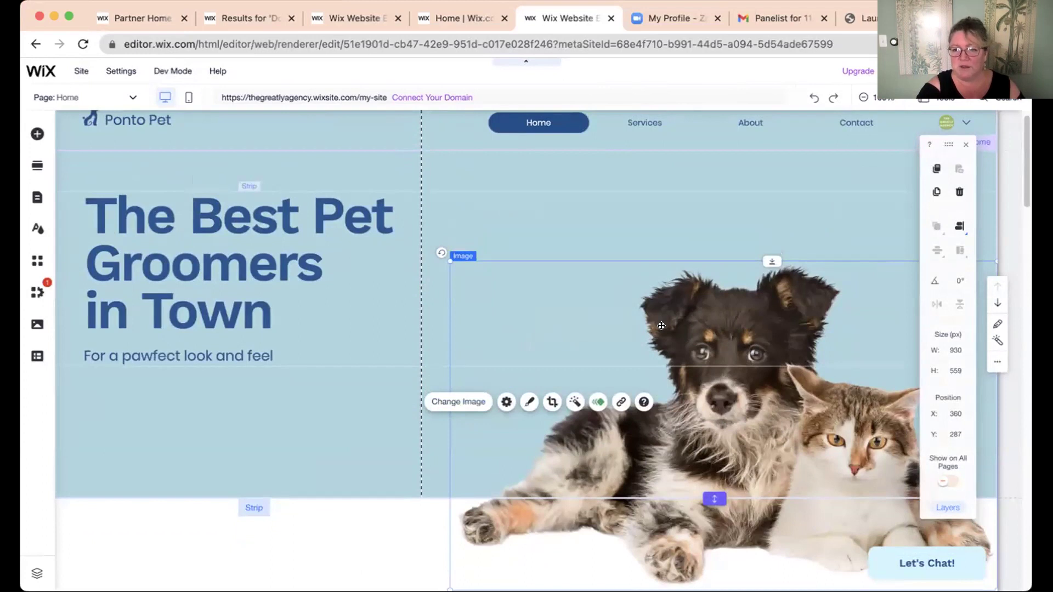
- Upload dog grooming 2.jpeg to the site files and add it to the Welcome section as an image
click(36, 133)
click(76, 178)
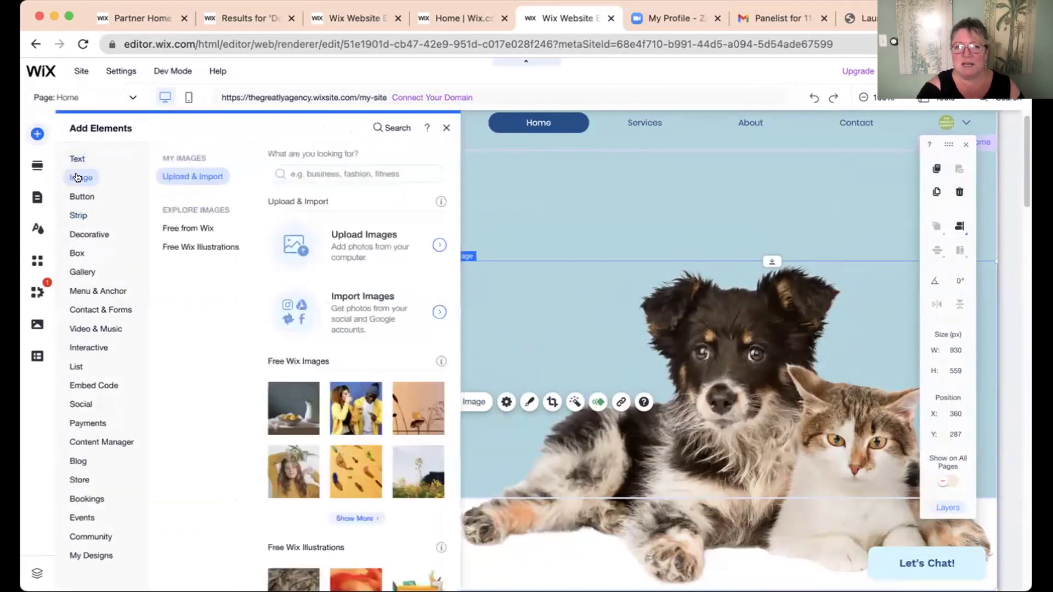
click(346, 254)
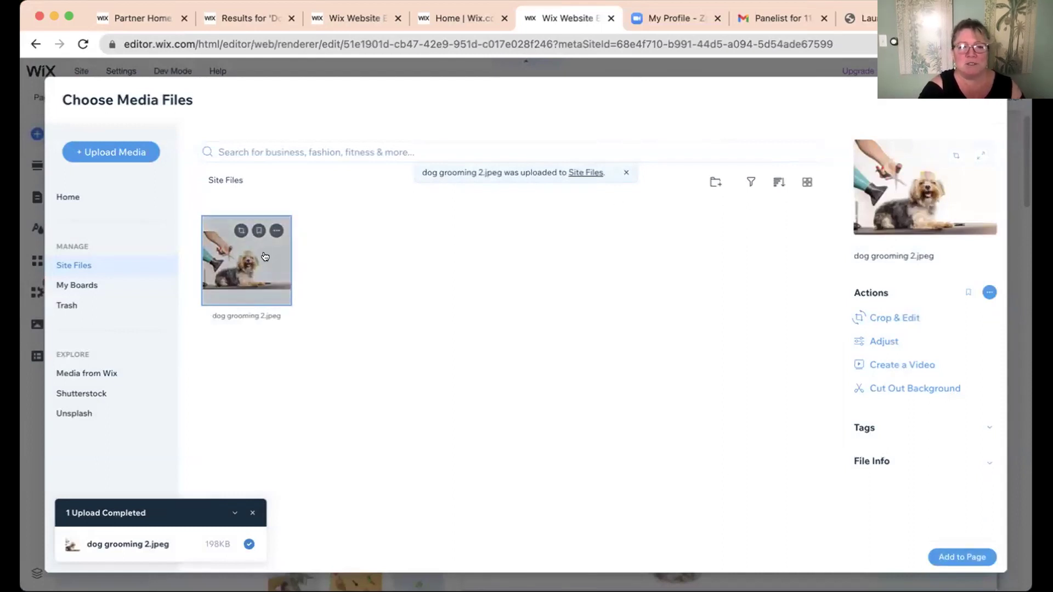
click(963, 557)
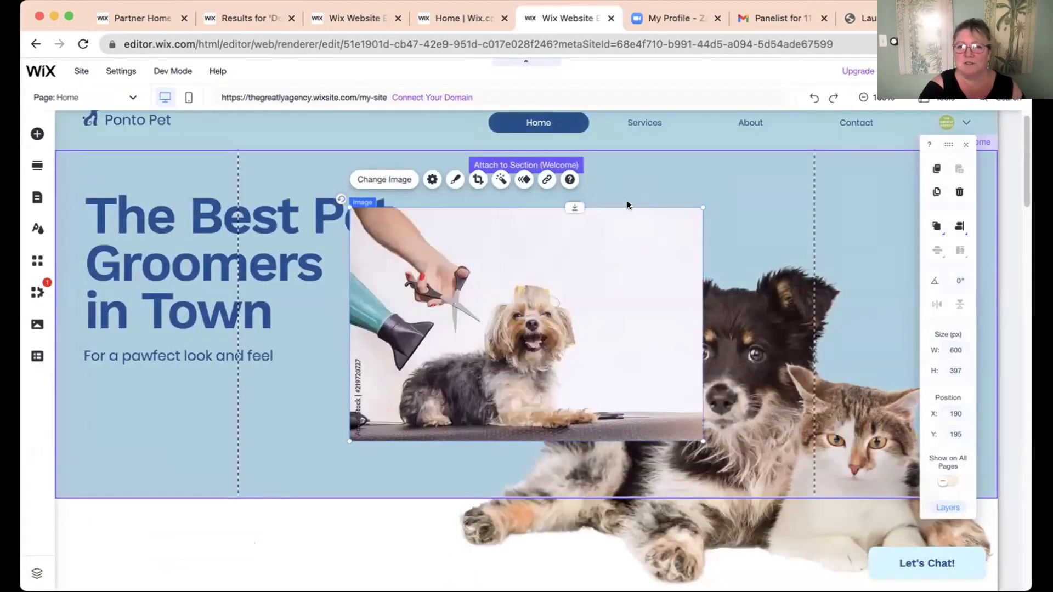
- Try to crop the added dog grooming photo from its lower-left corner and apply the crop
double_click(553, 283)
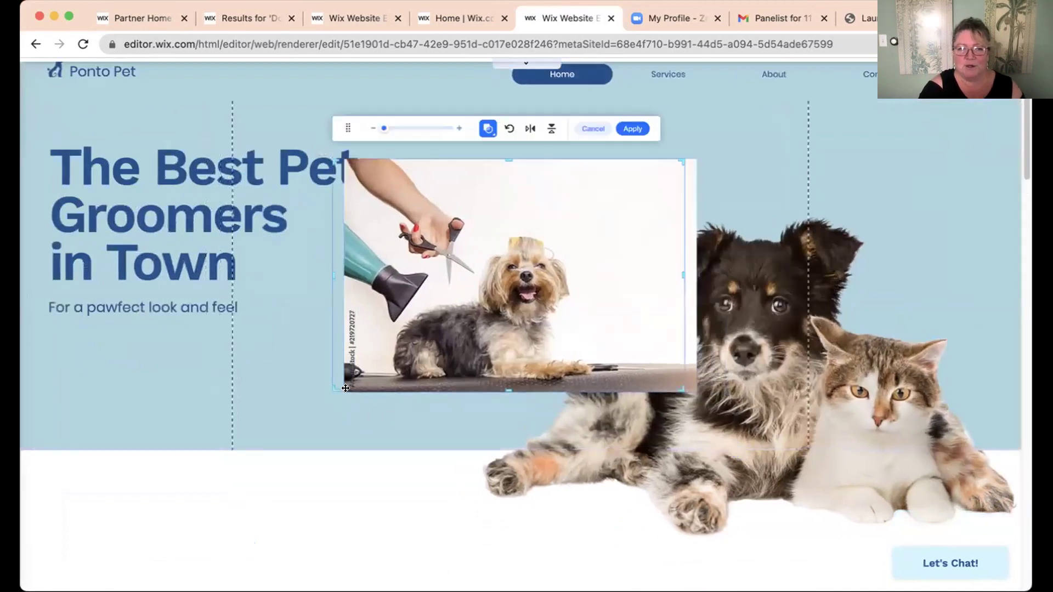
drag(345, 389, 406, 330)
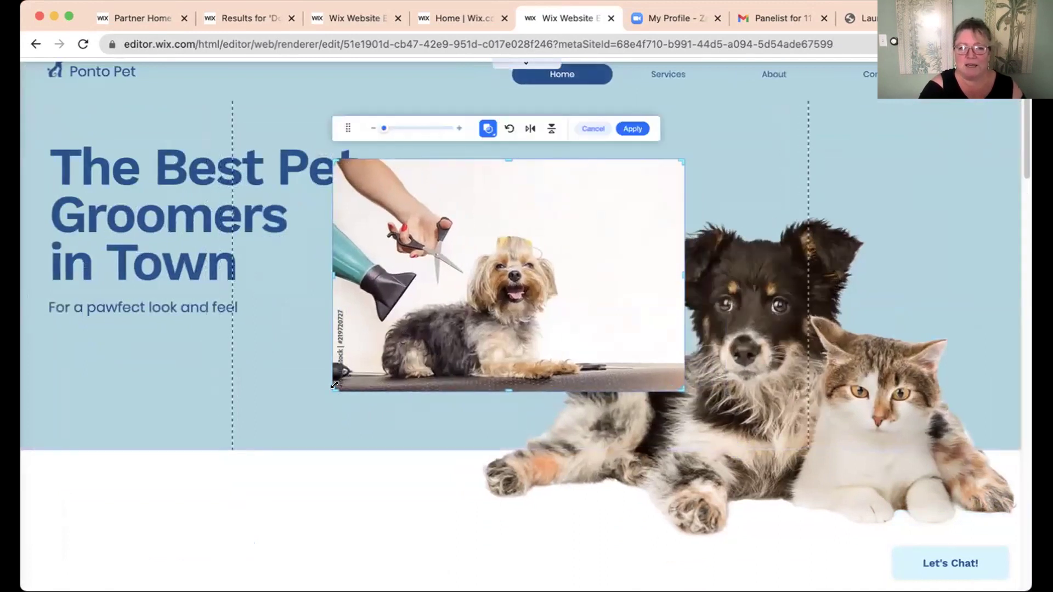
key(Return)
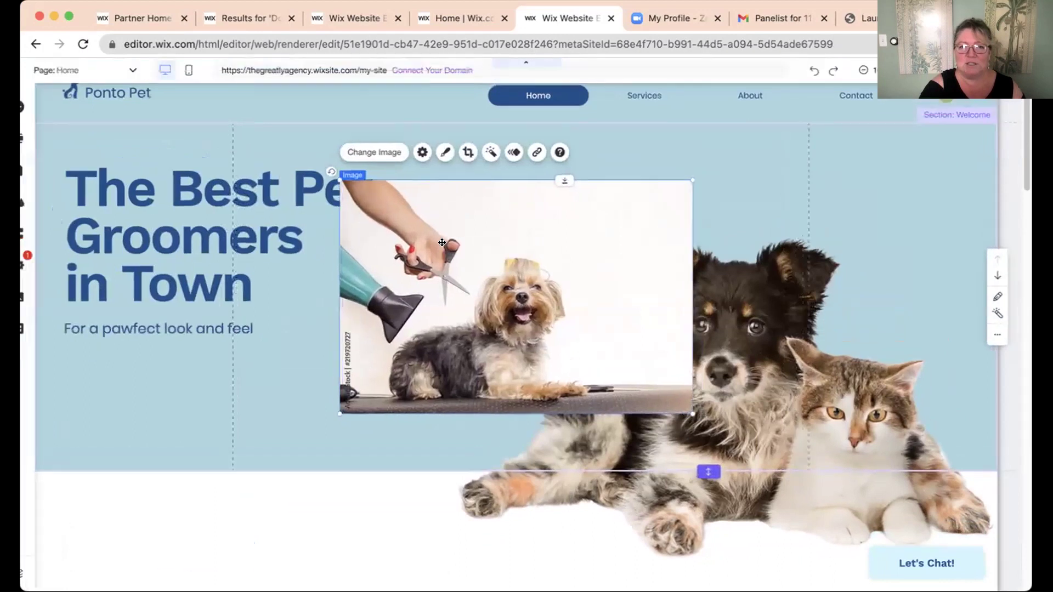
- Shrink the added dog grooming photo to about 322 by 213 px, move it around the Welcome section and delete it
drag(699, 205, 535, 313)
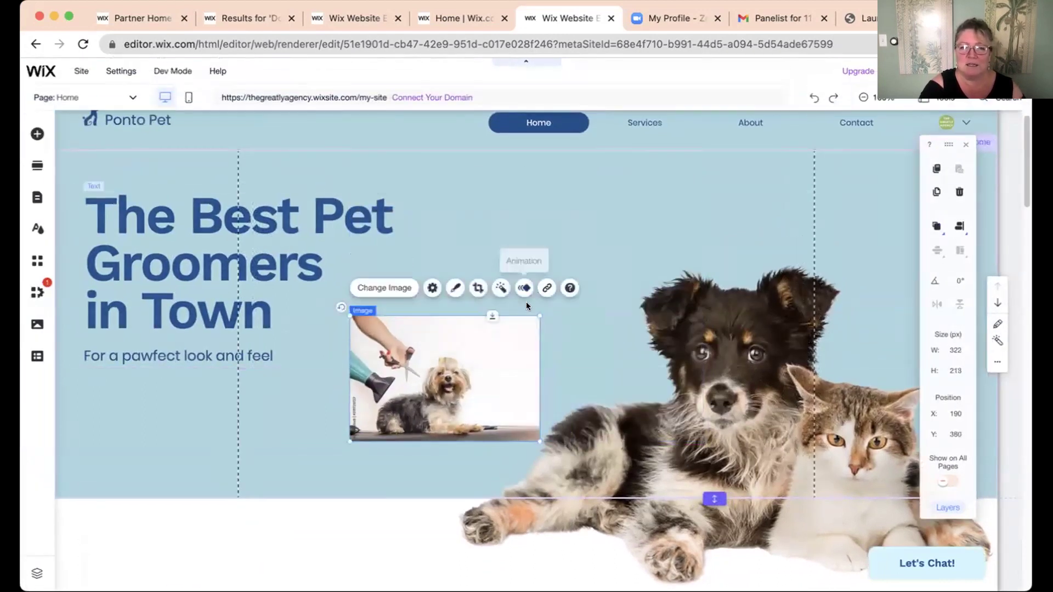
drag(437, 364, 580, 223)
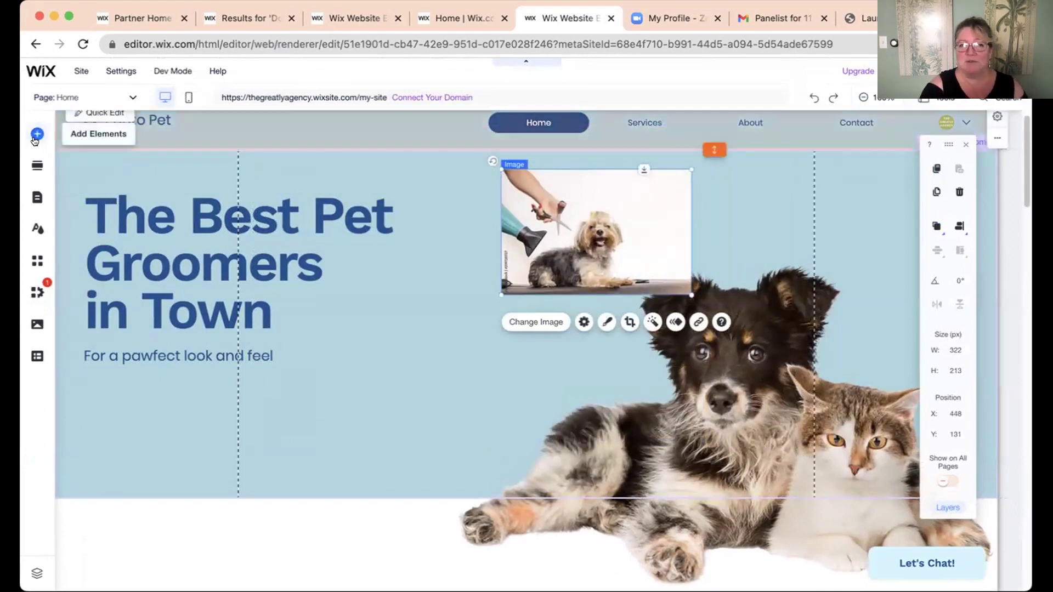
drag(609, 215, 483, 231)
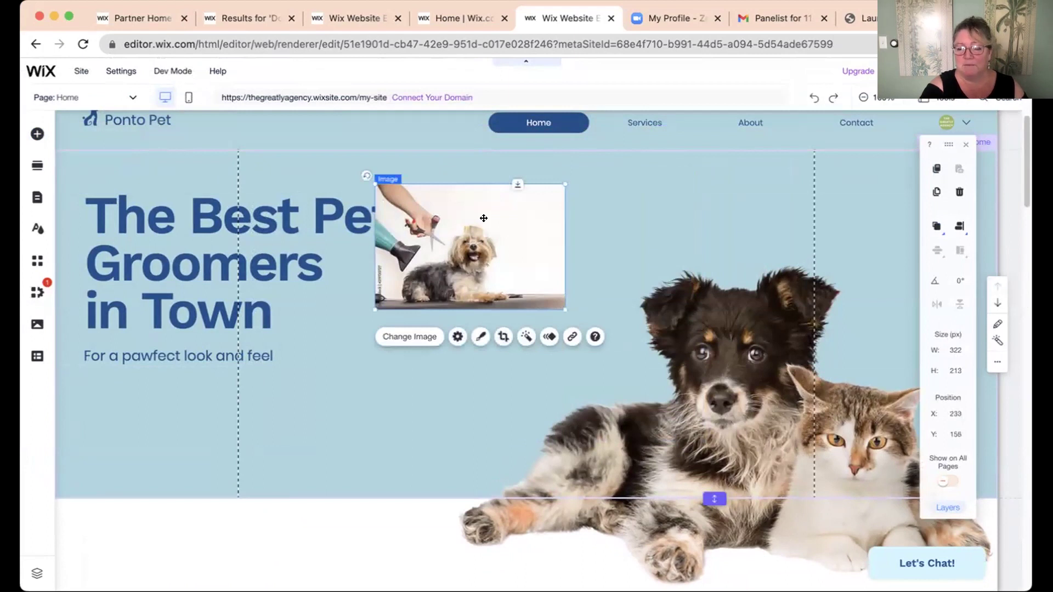
key(Delete)
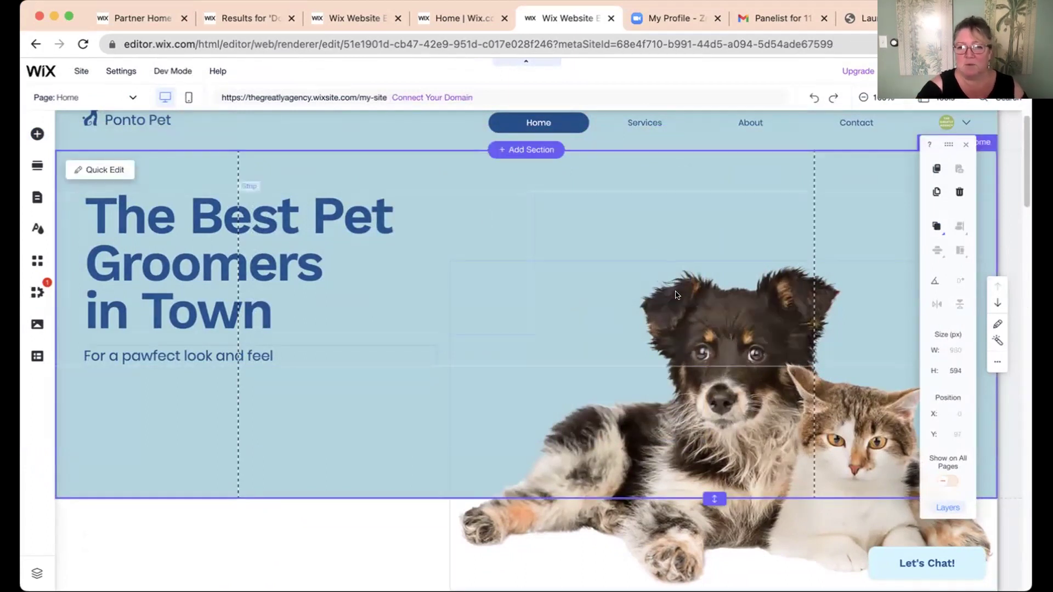
- Replace the Welcome section's dog-and-cat image with dog grooming 2.jpeg, resized to about 576 by 381 px and moved fully inside the blue strip
click(676, 305)
click(682, 400)
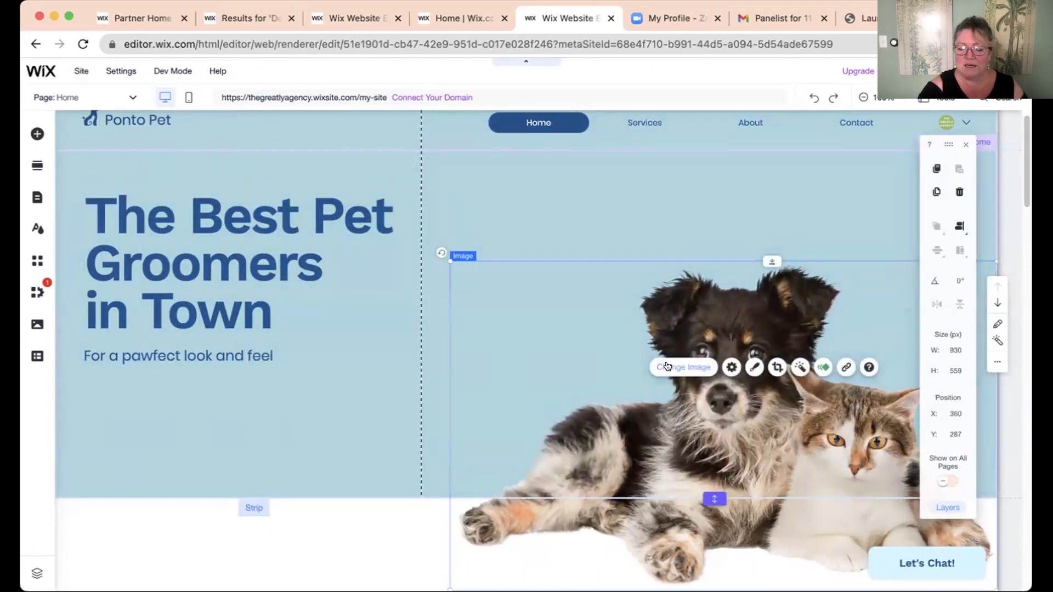
click(670, 362)
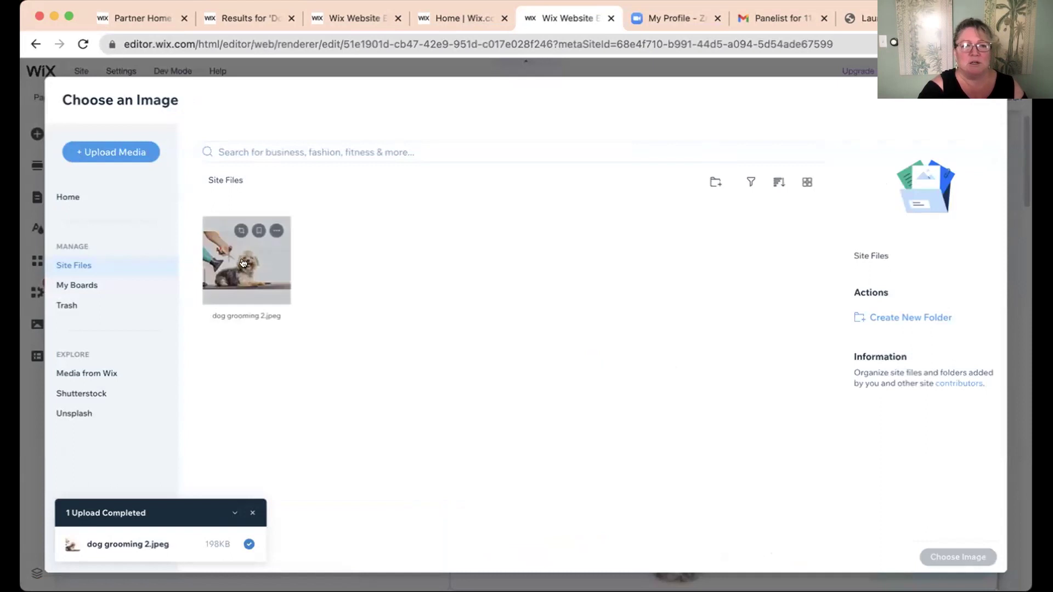
click(288, 273)
click(957, 557)
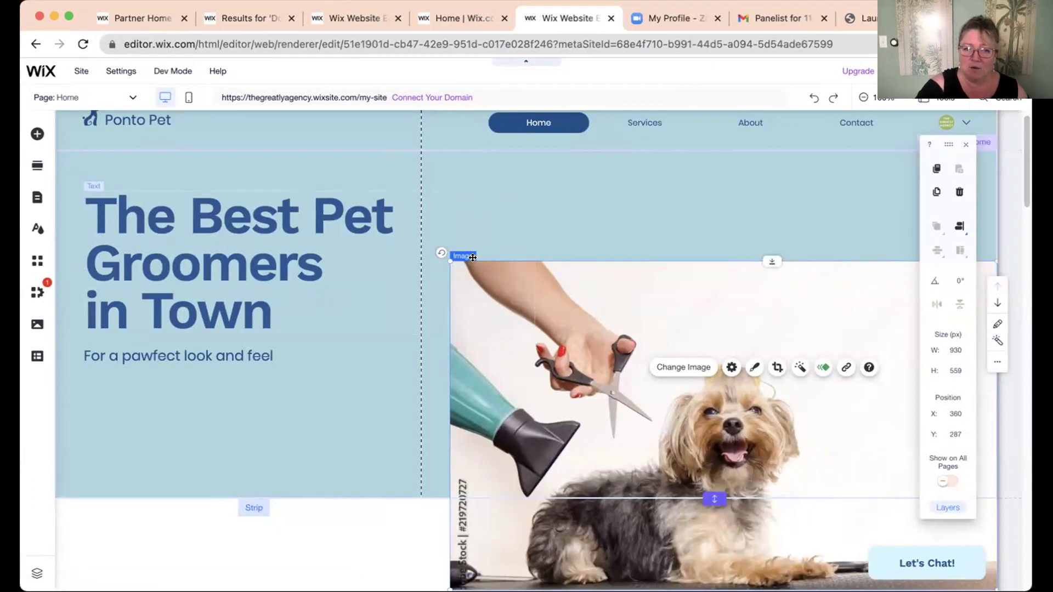
drag(447, 257, 651, 363)
drag(700, 410, 629, 243)
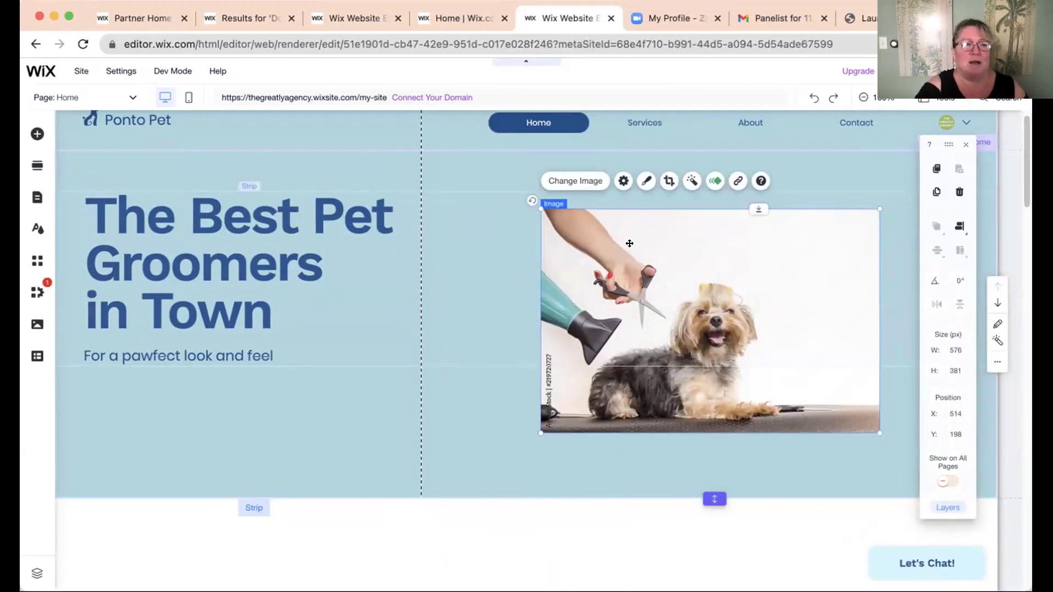
click(229, 215)
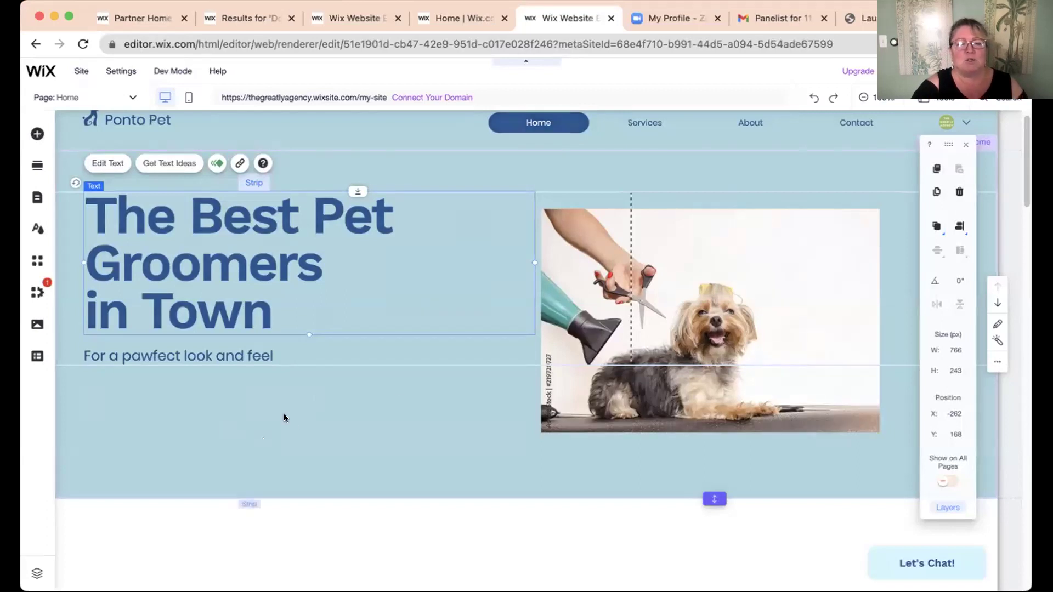
click(355, 452)
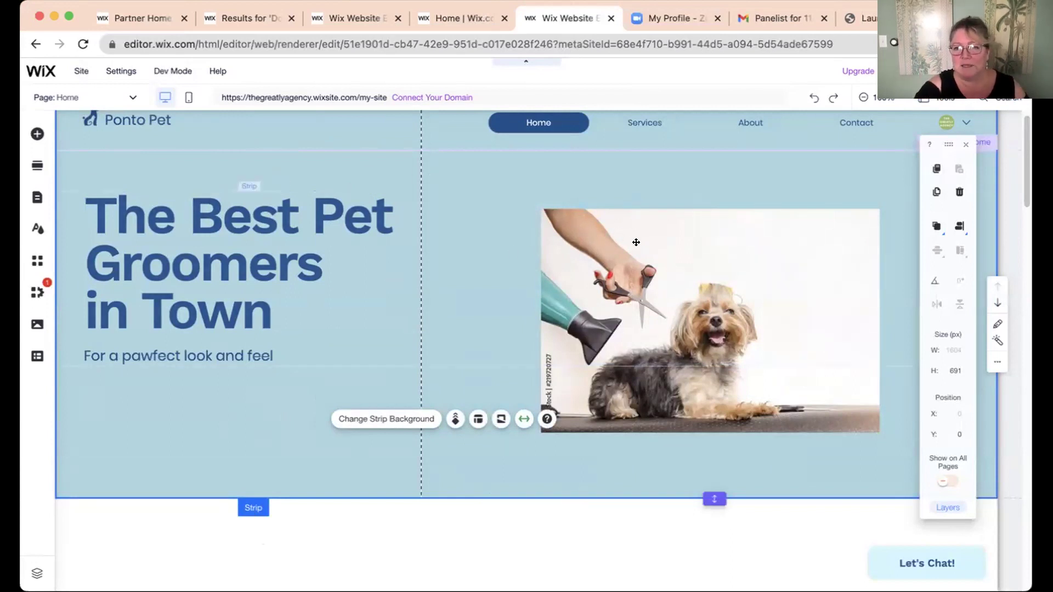
click(130, 233)
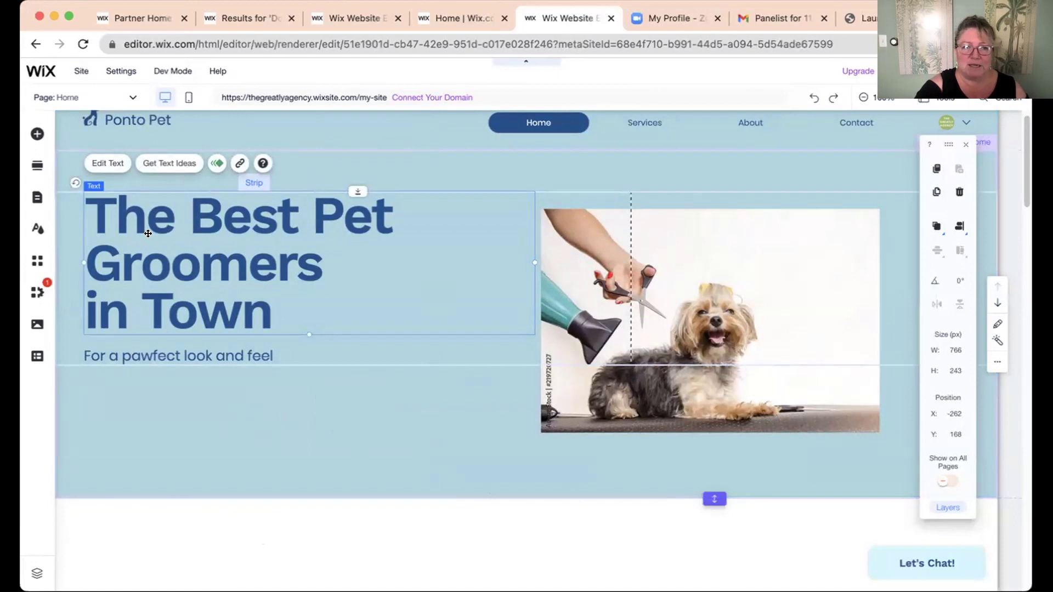
- Add a themed paragraph text below the "For a pawfect look and feel" tagline and widen it to about 562 px
click(37, 135)
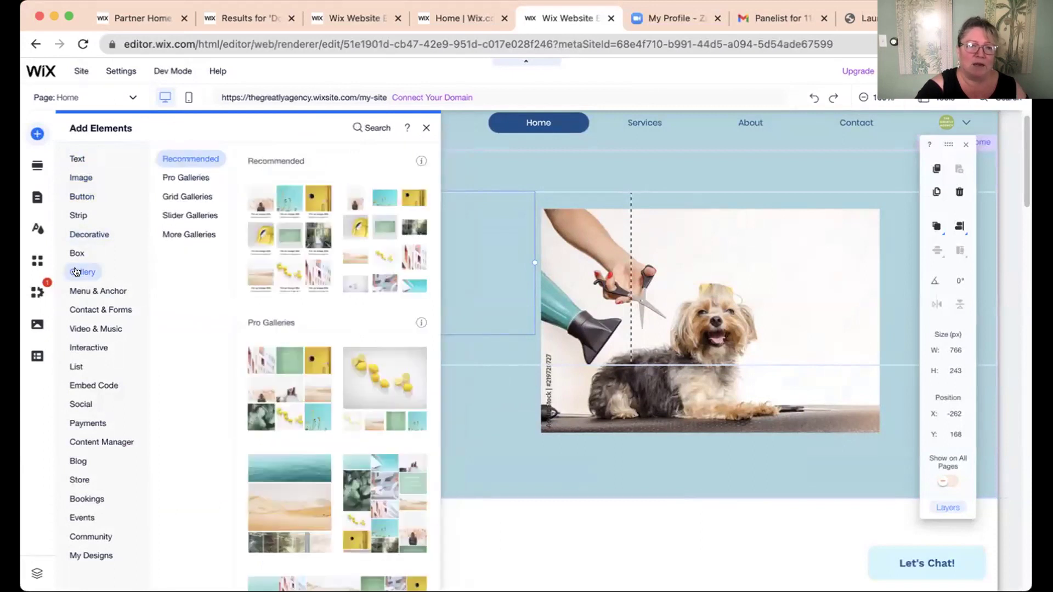
mouse_move(79, 155)
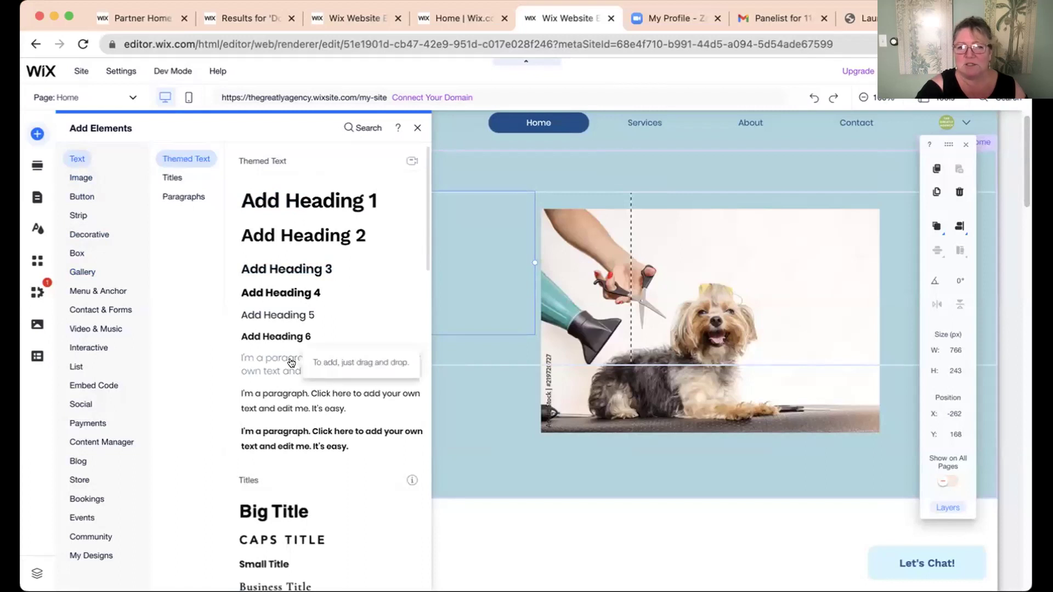
drag(291, 363, 138, 397)
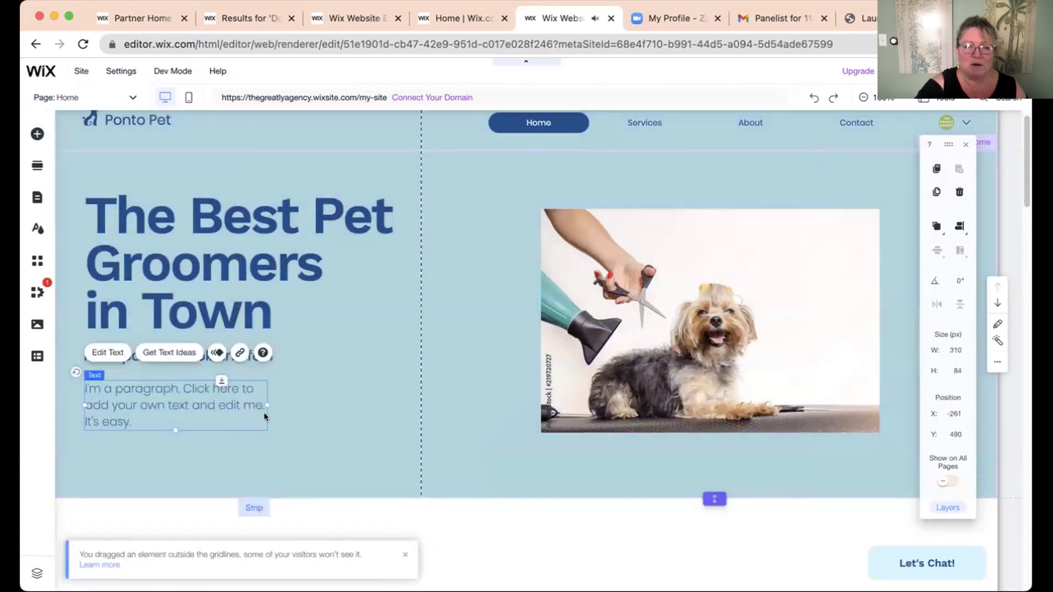
drag(266, 402, 413, 405)
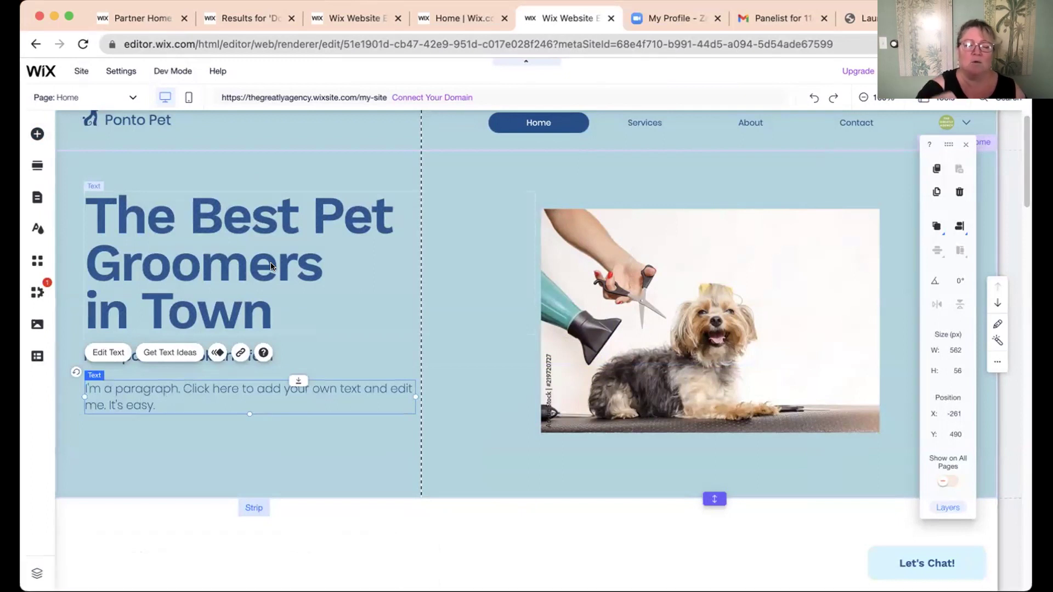
click(240, 253)
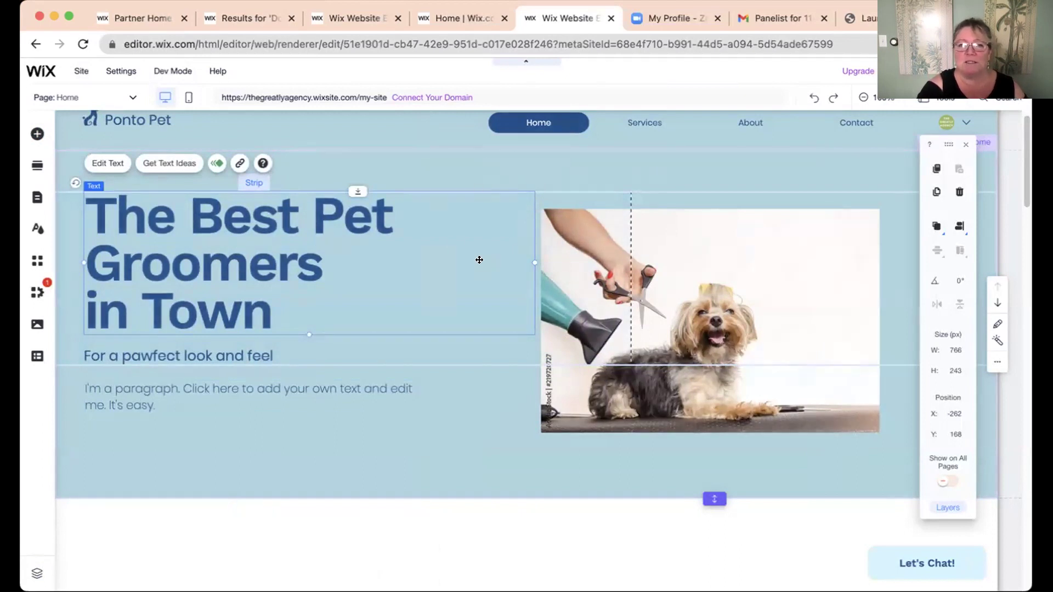
click(646, 254)
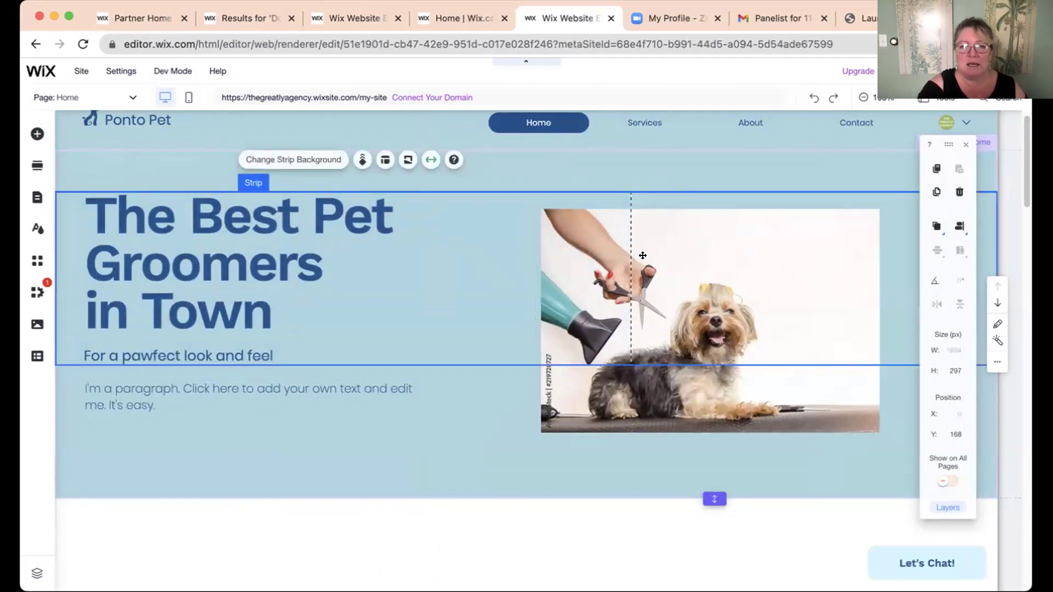
click(592, 376)
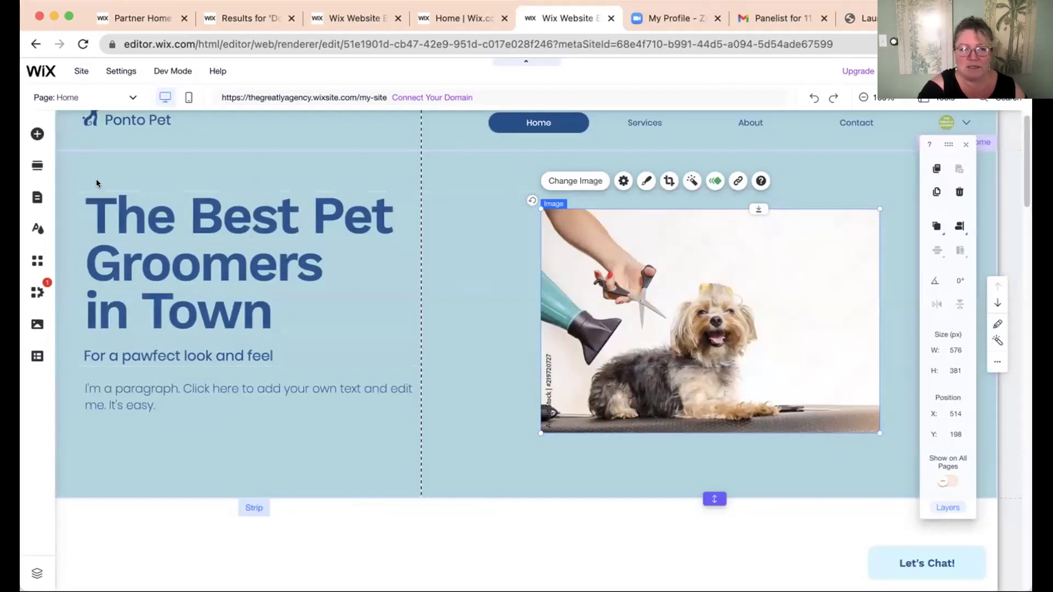
- Replace the Welcome section's main heading text with "Anne's Dog Grooming Service"
click(133, 231)
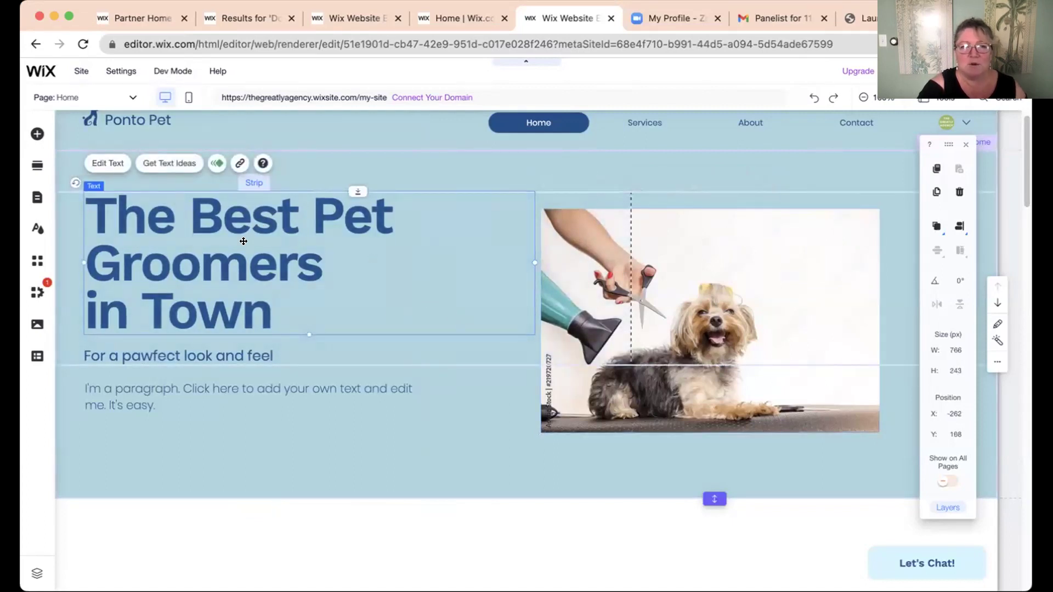
click(114, 164)
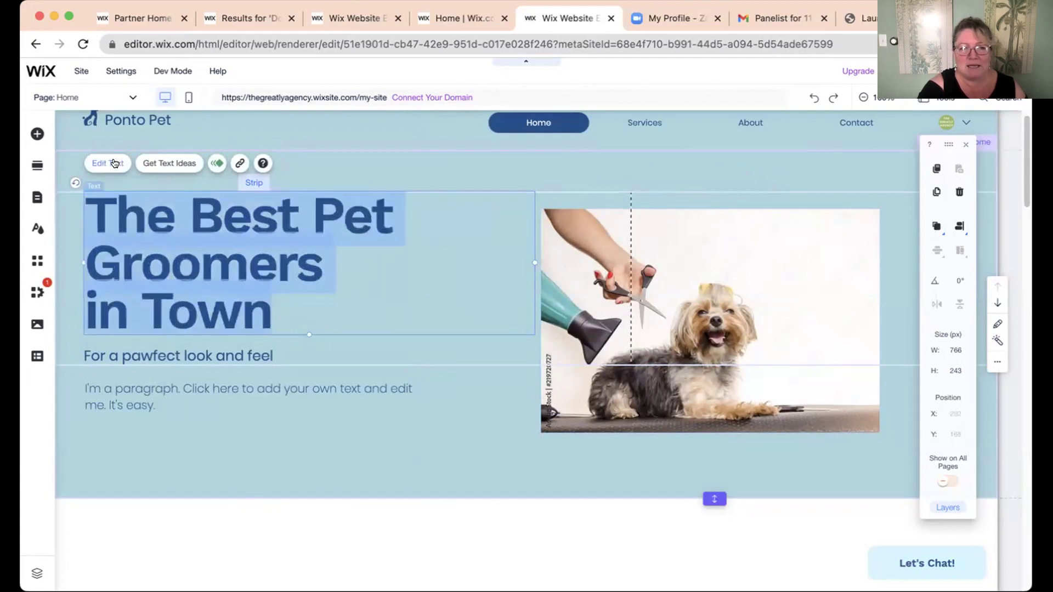
text(an)
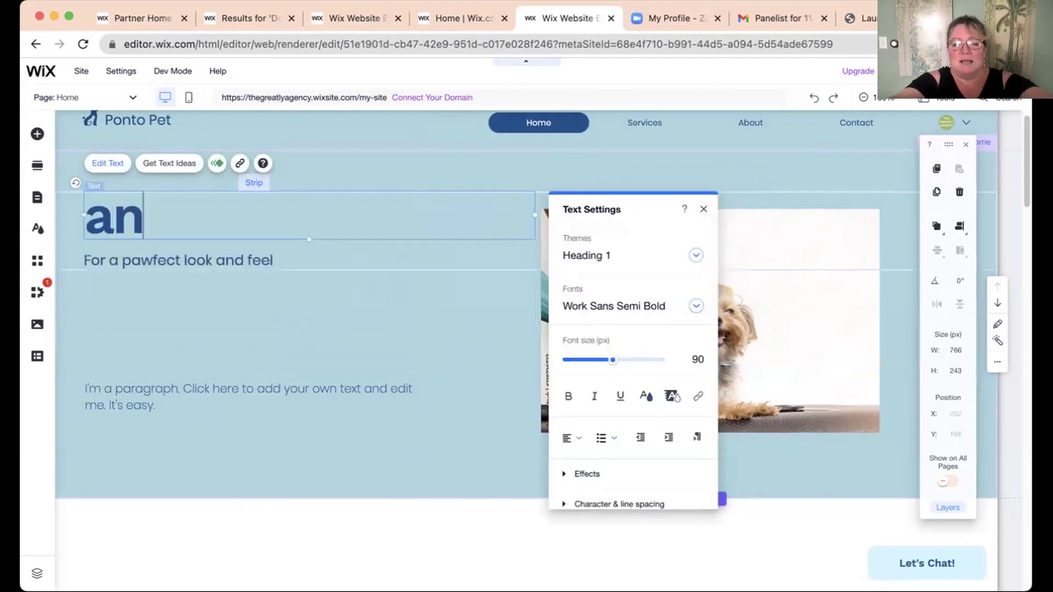
text(ne's Gro)
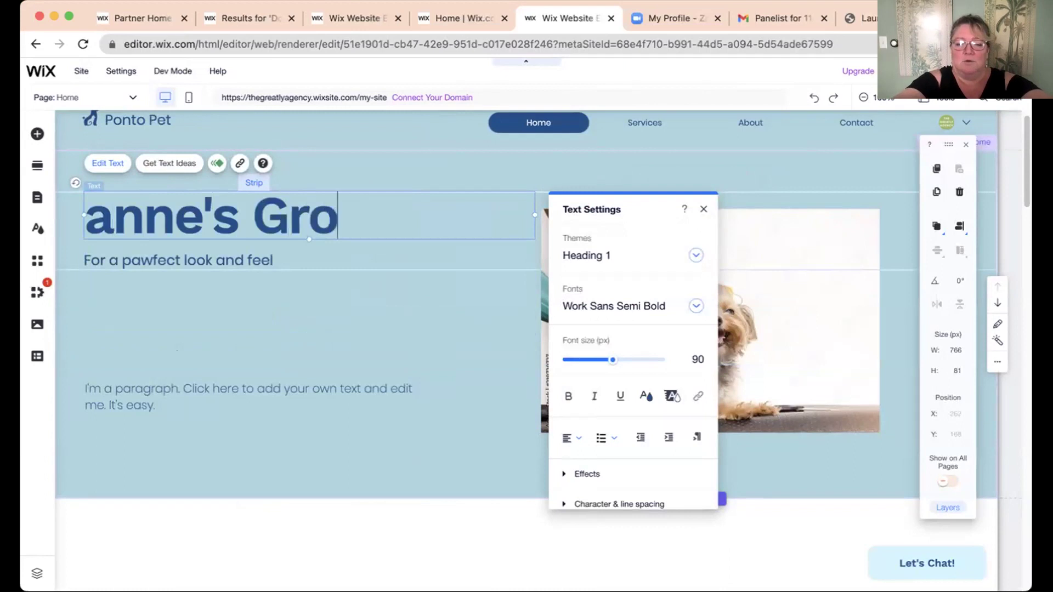
text(oming Service)
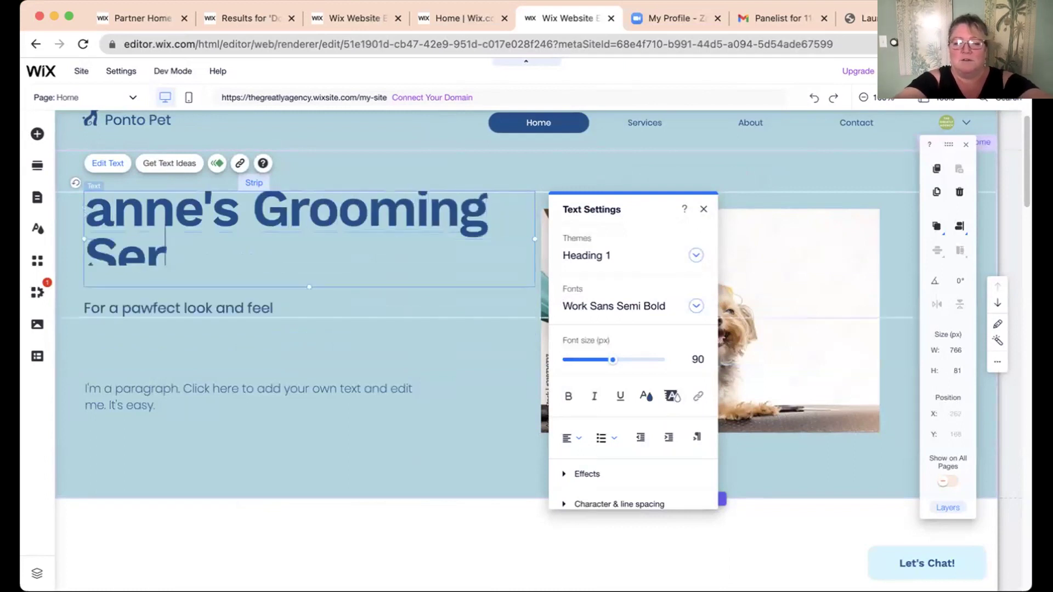
click(250, 199)
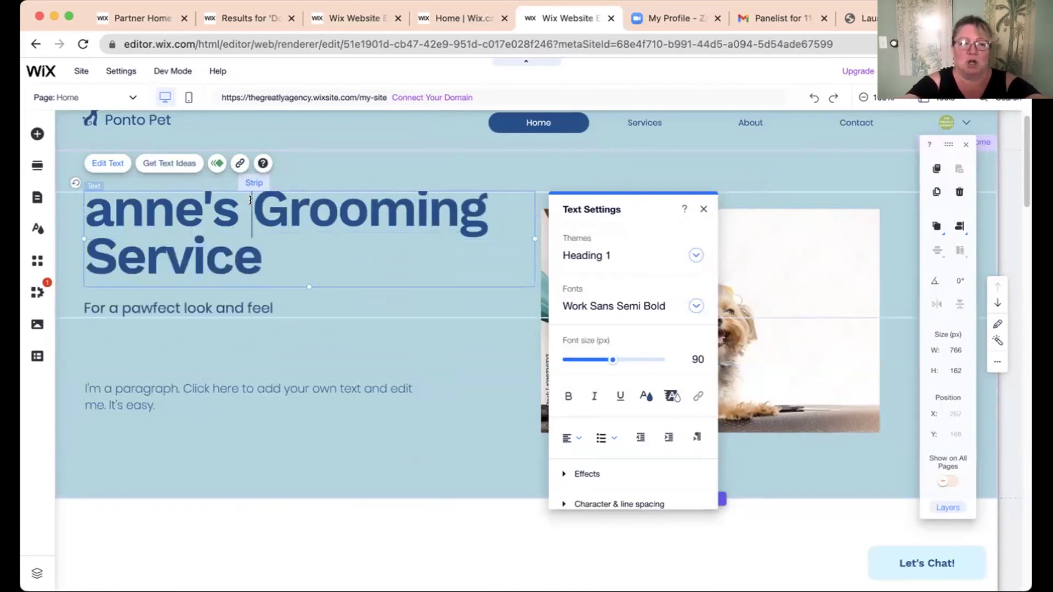
text(Dog)
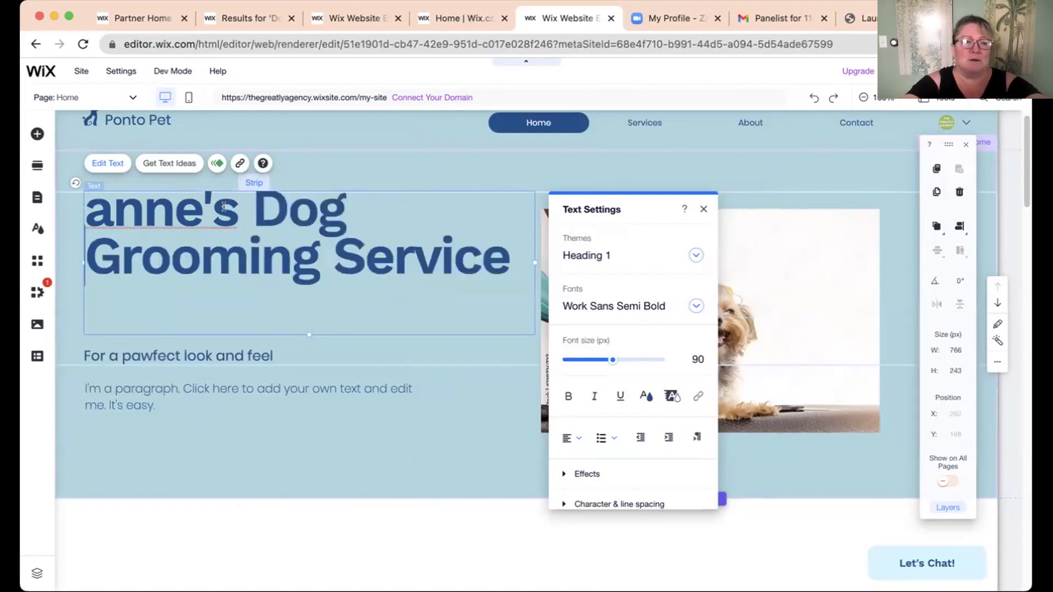
key(BackSpace)
text(A)
click(237, 348)
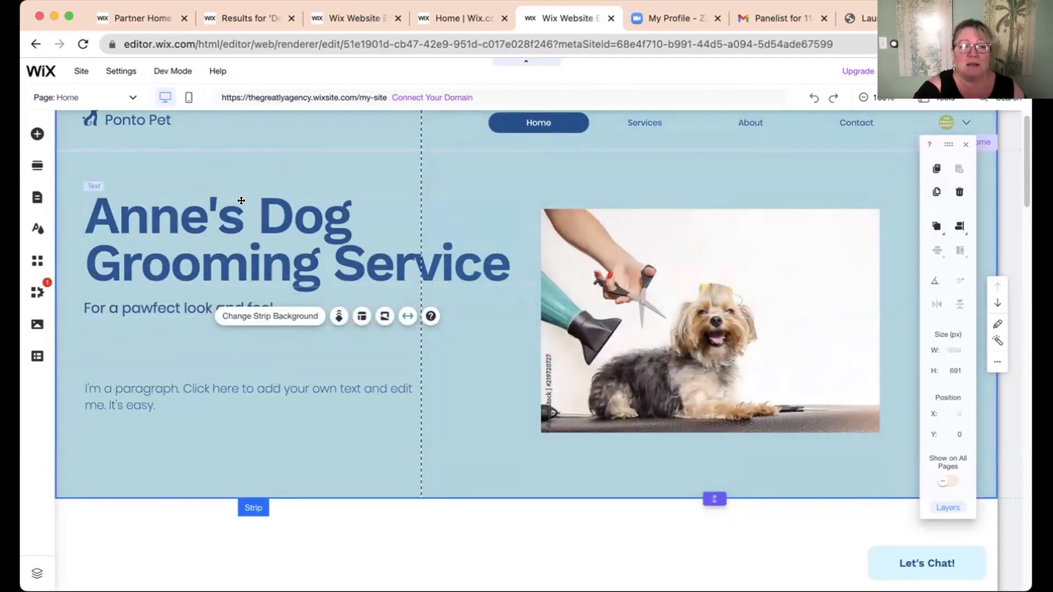
- Set the whole main heading's font size to 89 px and its font to Verdana
click(136, 233)
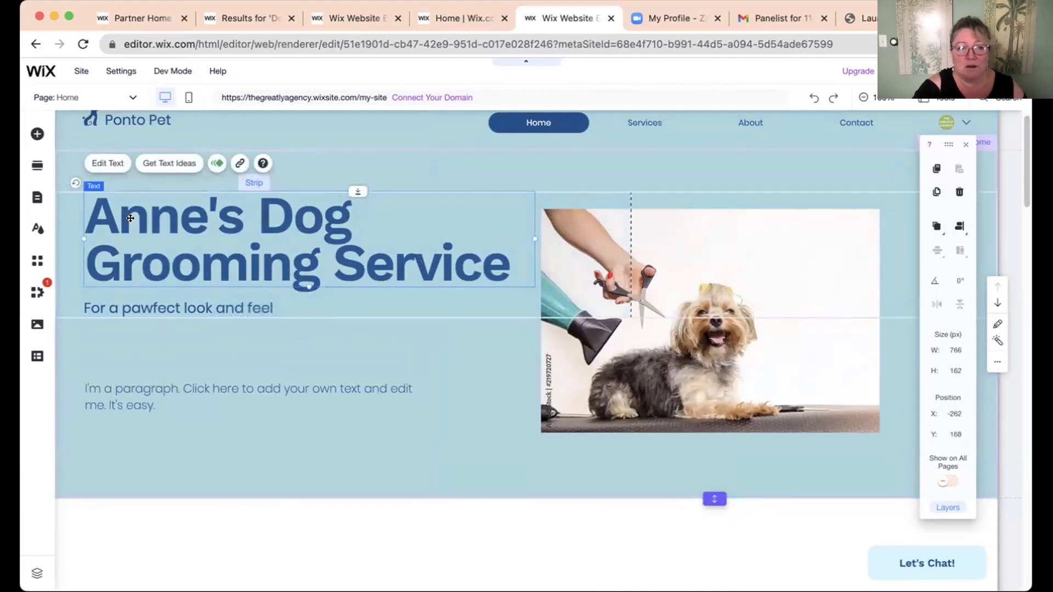
double_click(90, 201)
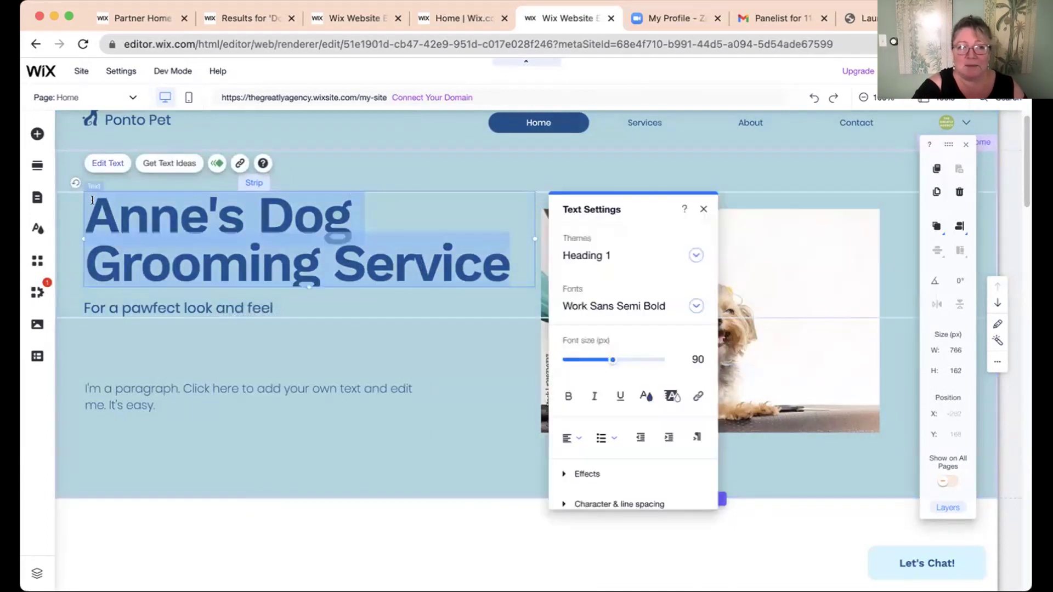
click(123, 218)
drag(86, 214, 510, 269)
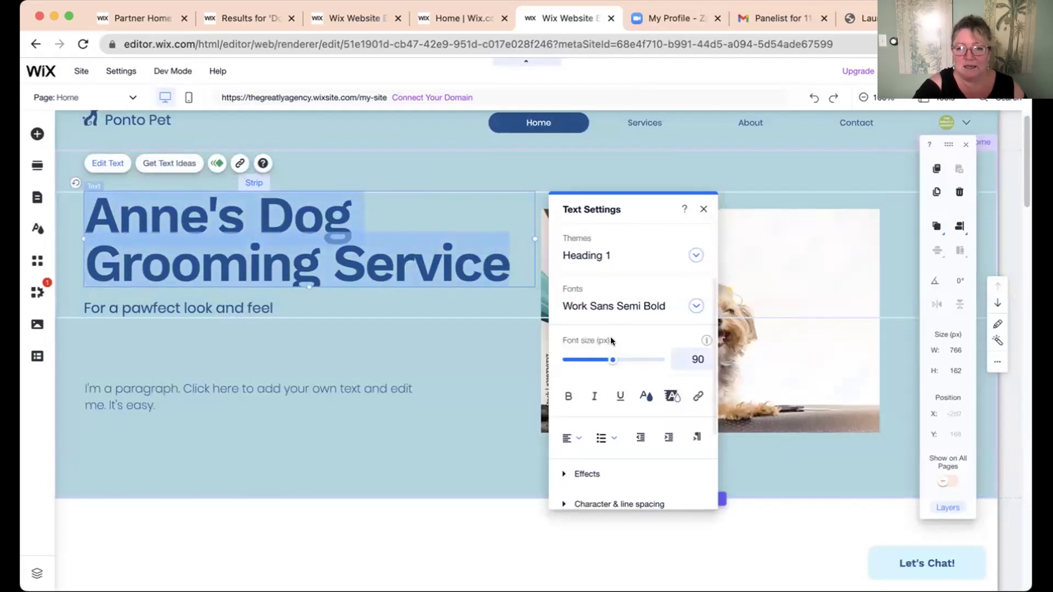
mouse_move(604, 359)
mouse_down()
mouse_move(583, 360)
mouse_move(636, 360)
mouse_move(605, 360)
mouse_up()
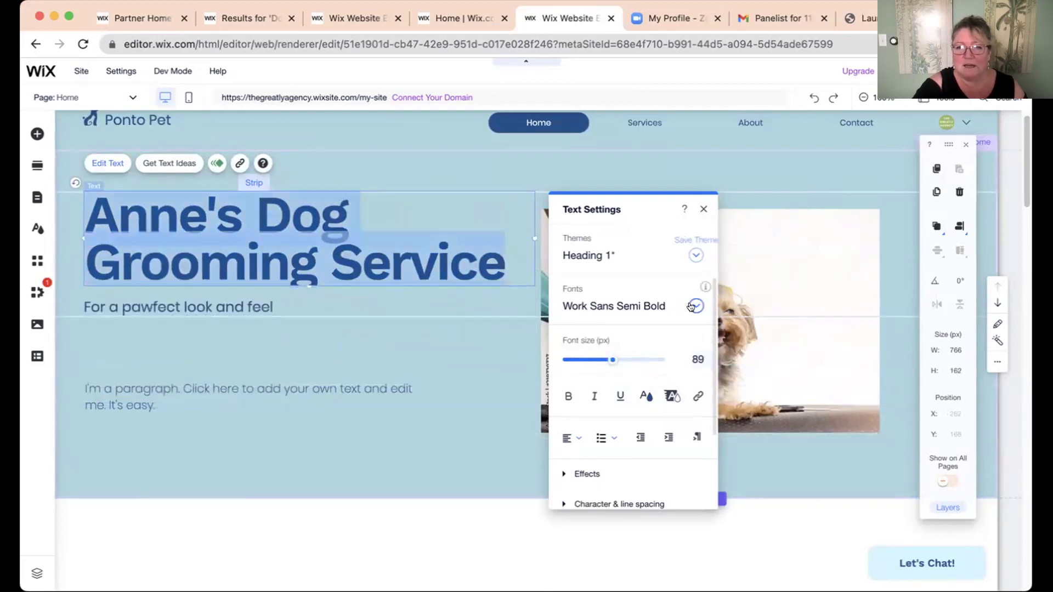
click(696, 306)
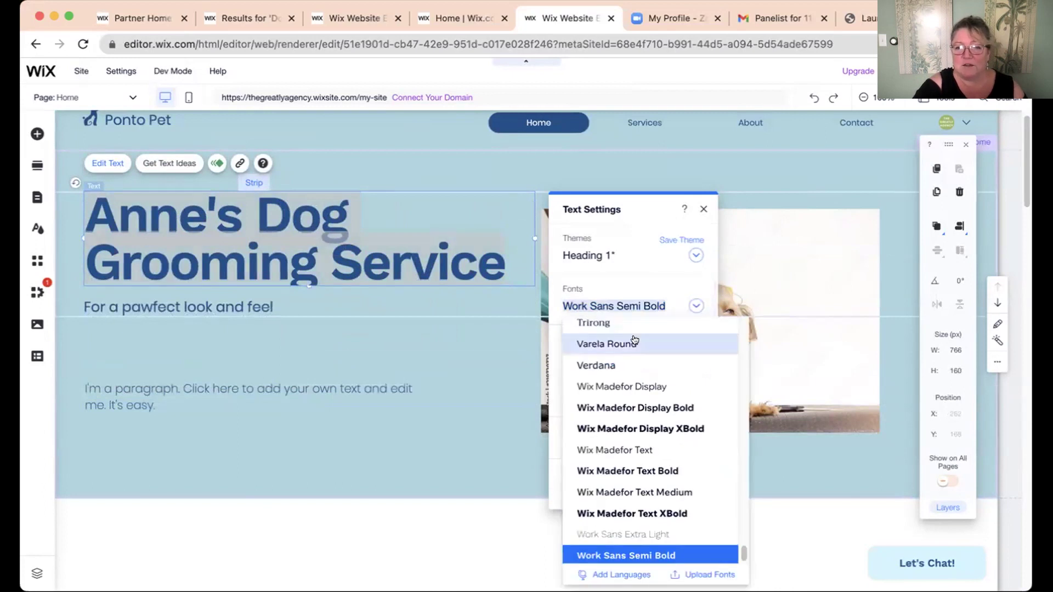
click(603, 366)
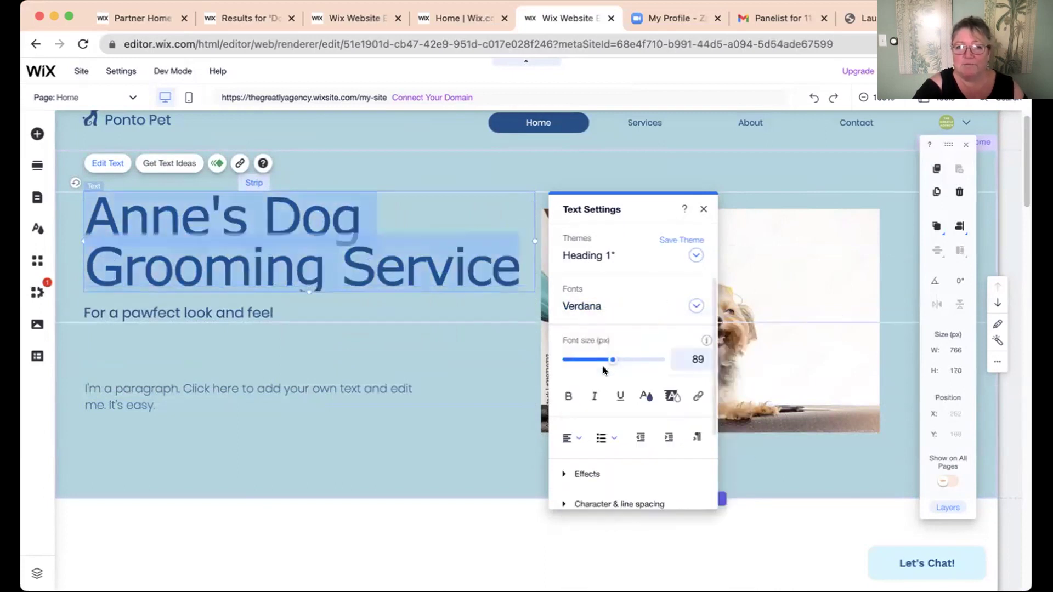
- Color the main heading text dark purple (#550E9B) from the theme colors
click(642, 396)
click(630, 349)
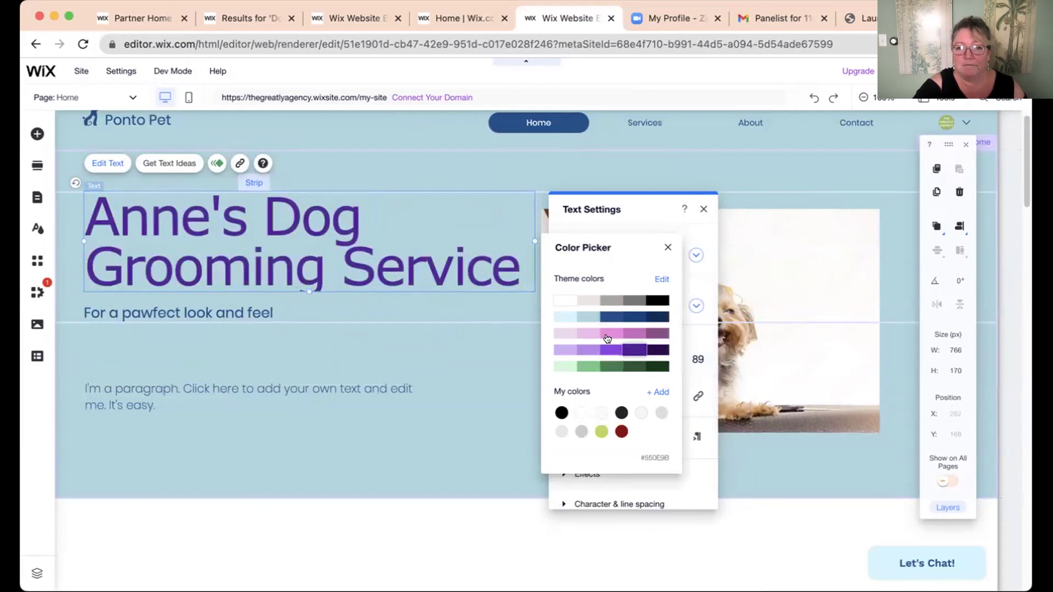
click(630, 339)
click(633, 349)
click(665, 248)
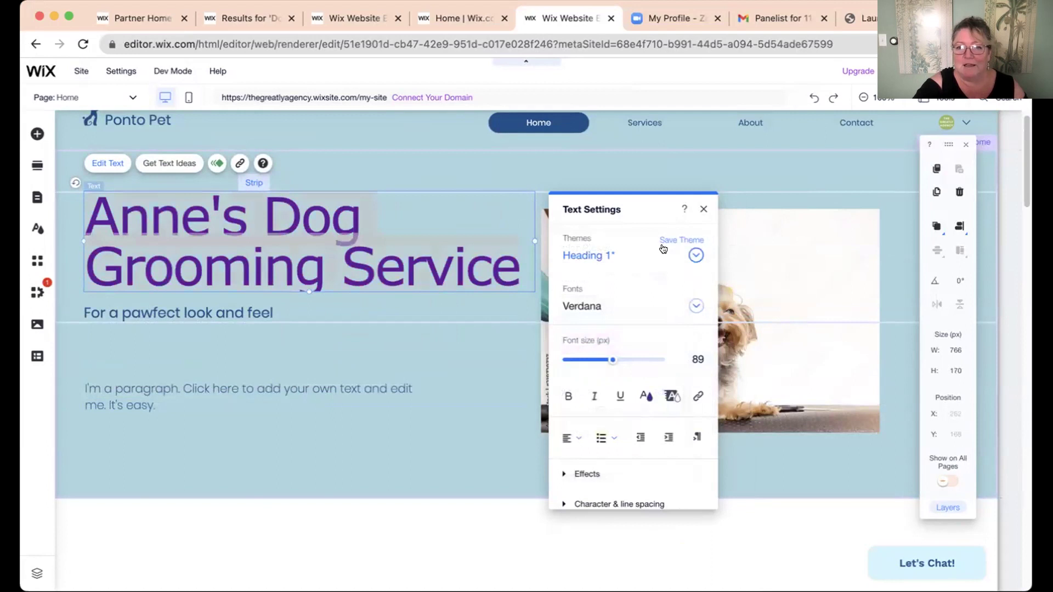
- Center-align the main heading text and close its text settings
click(573, 437)
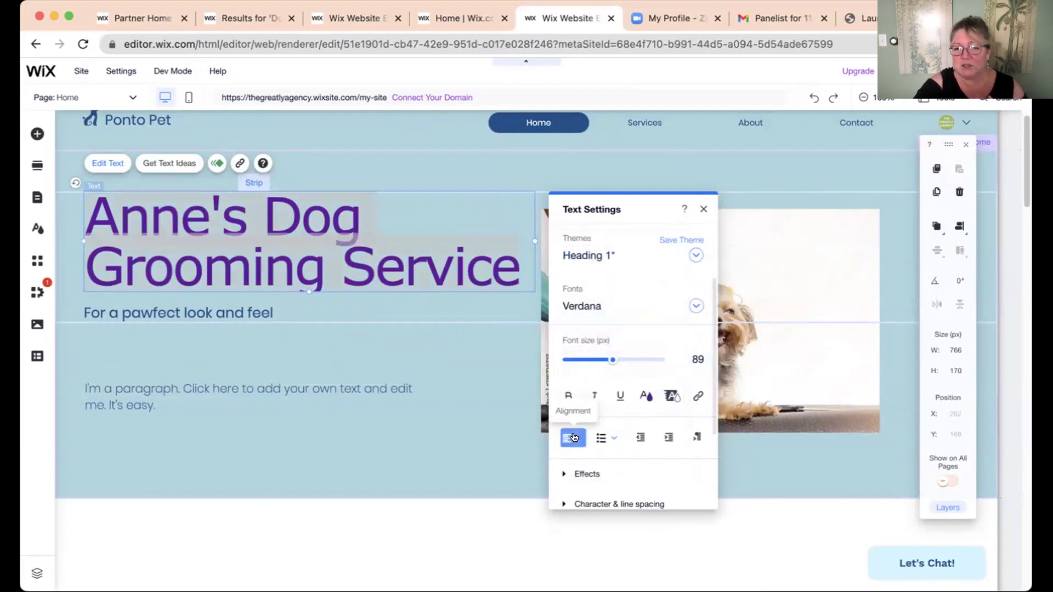
click(576, 455)
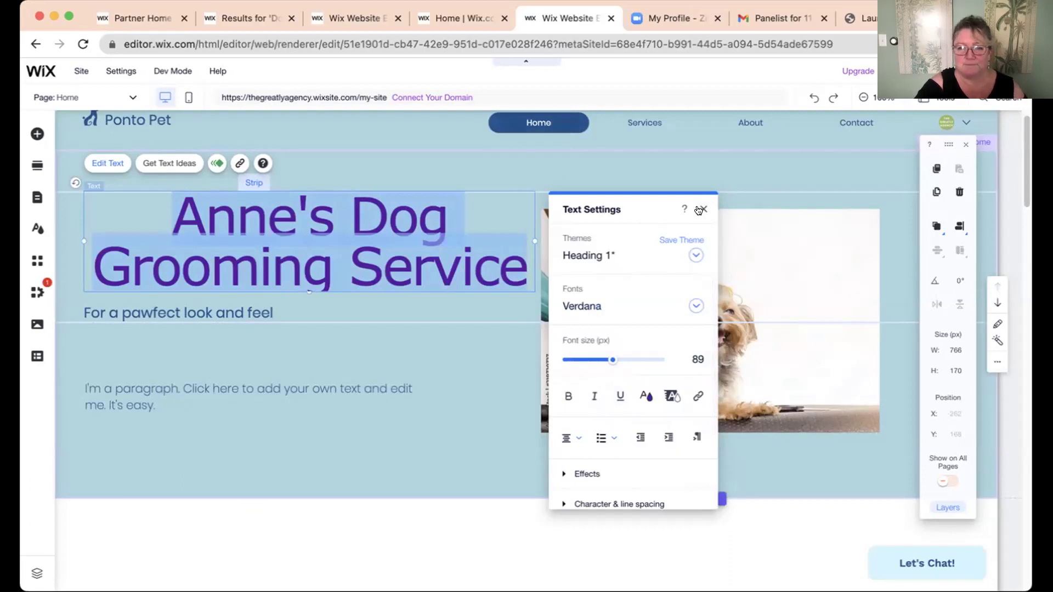
click(700, 210)
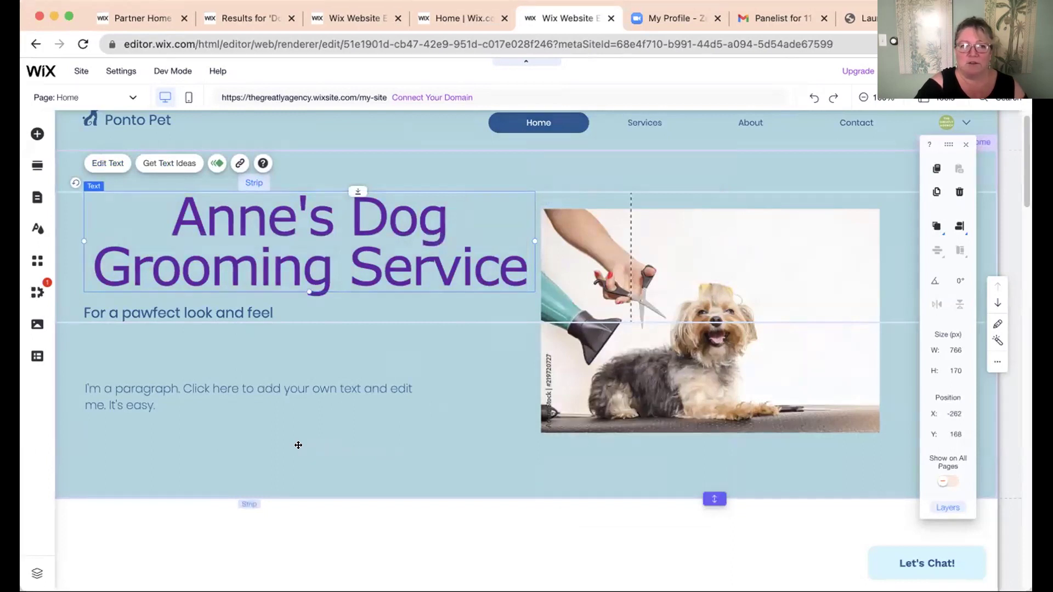
click(298, 446)
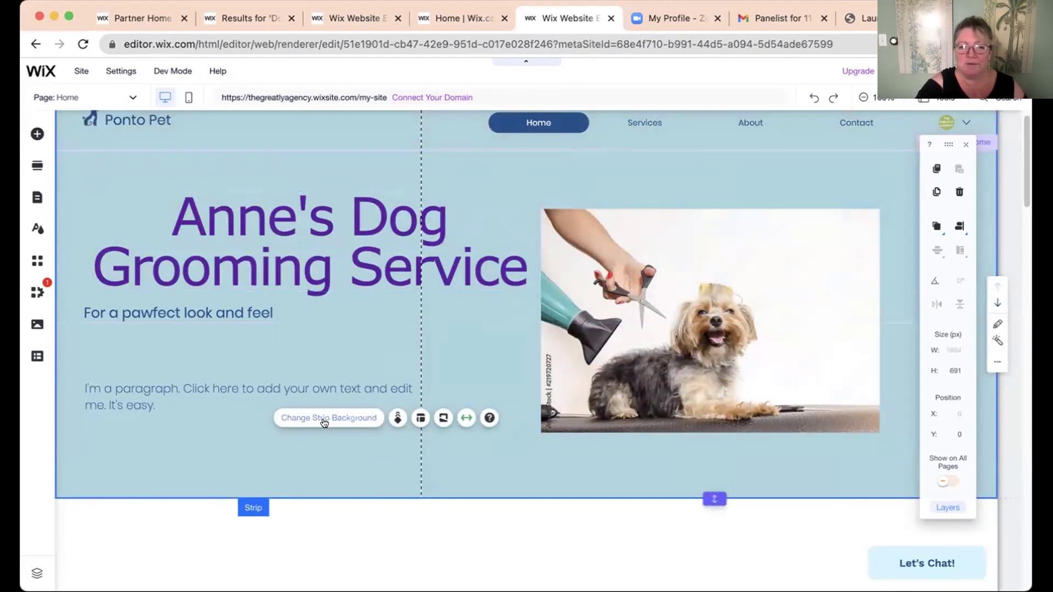
click(277, 459)
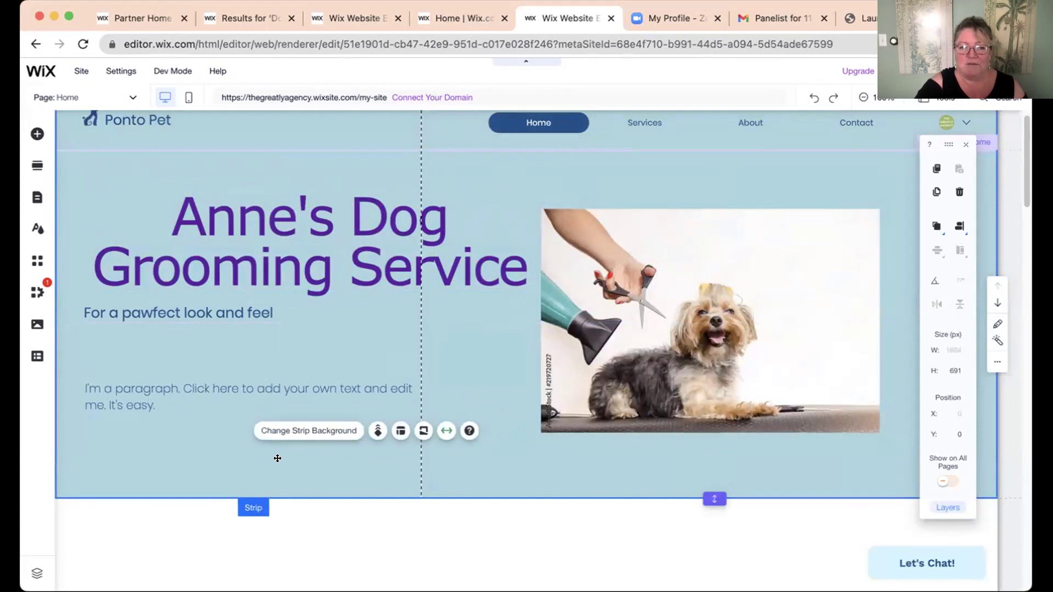
click(307, 247)
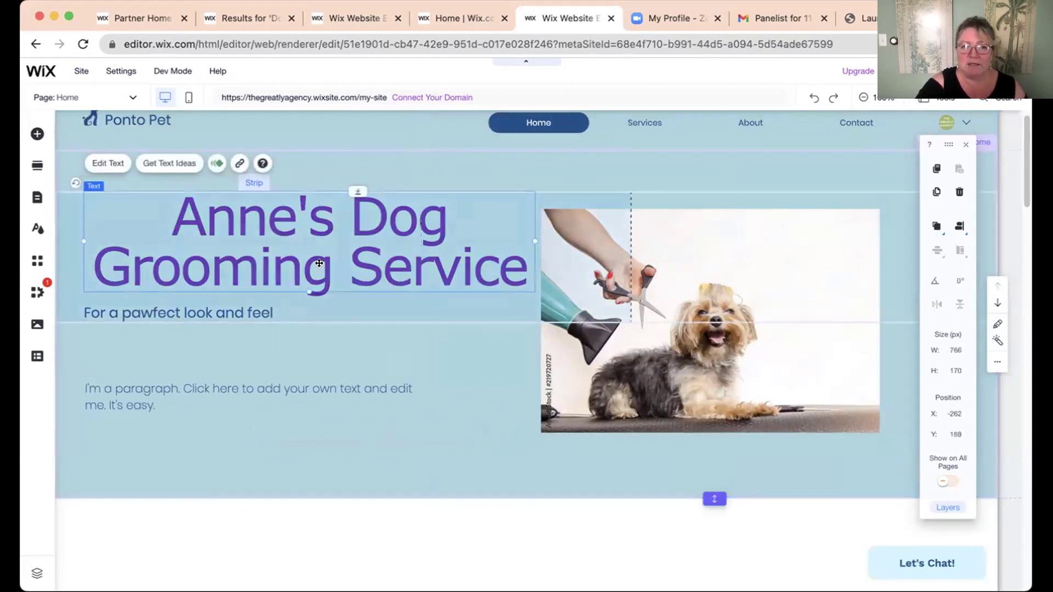
click(683, 323)
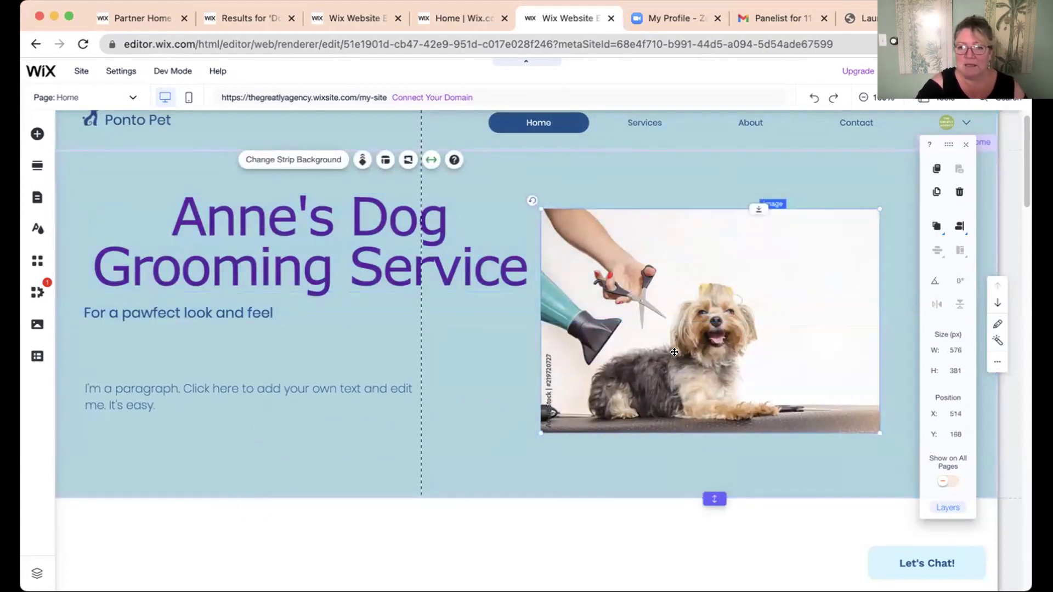
click(685, 329)
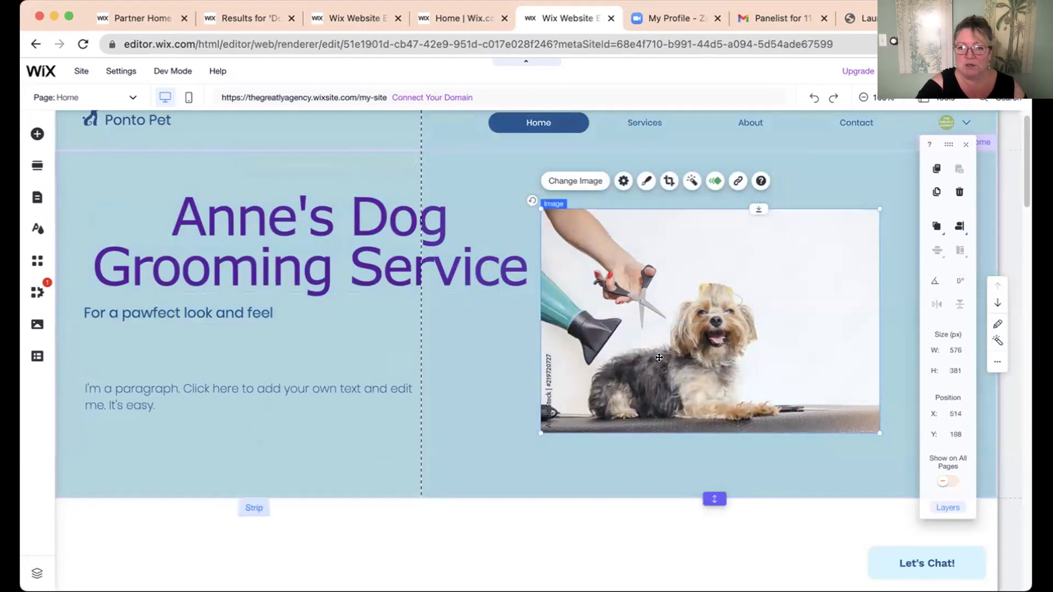
click(306, 474)
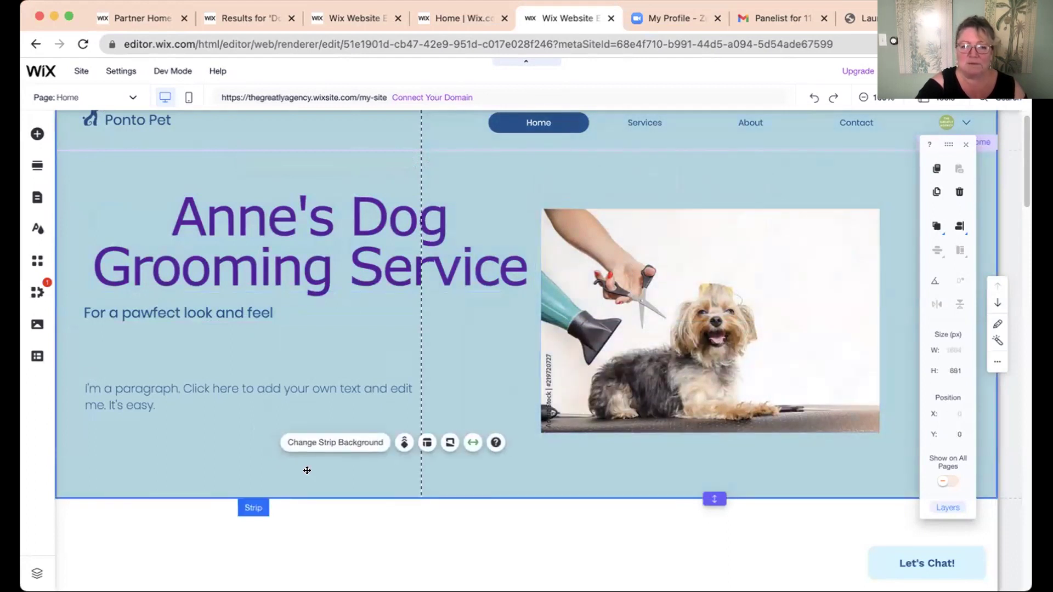
- Set the Welcome strip's background to the light warm gray theme color (#EBE5E3) and close the background settings
click(321, 444)
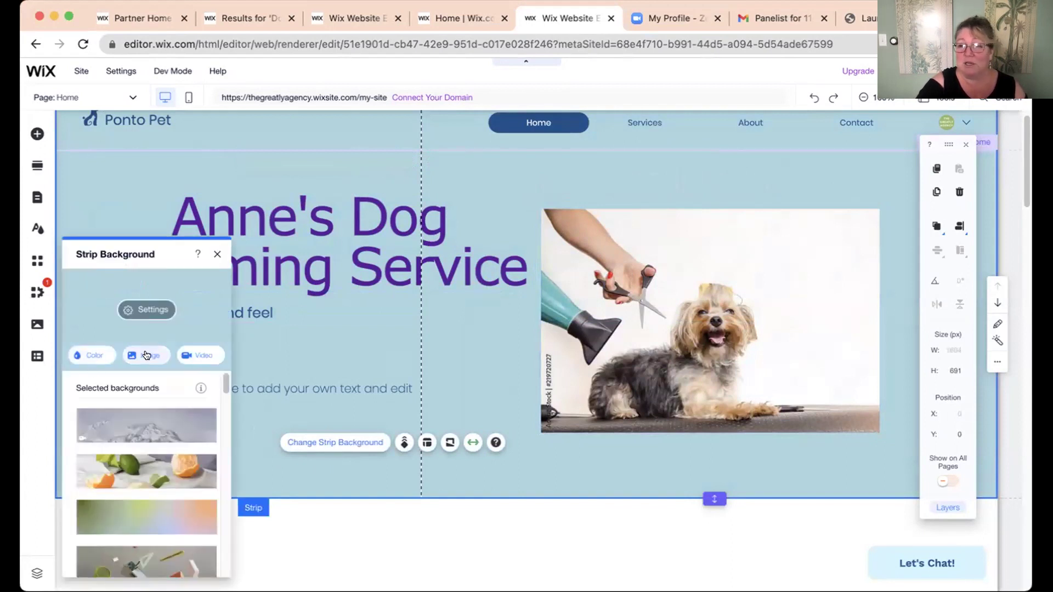
click(94, 355)
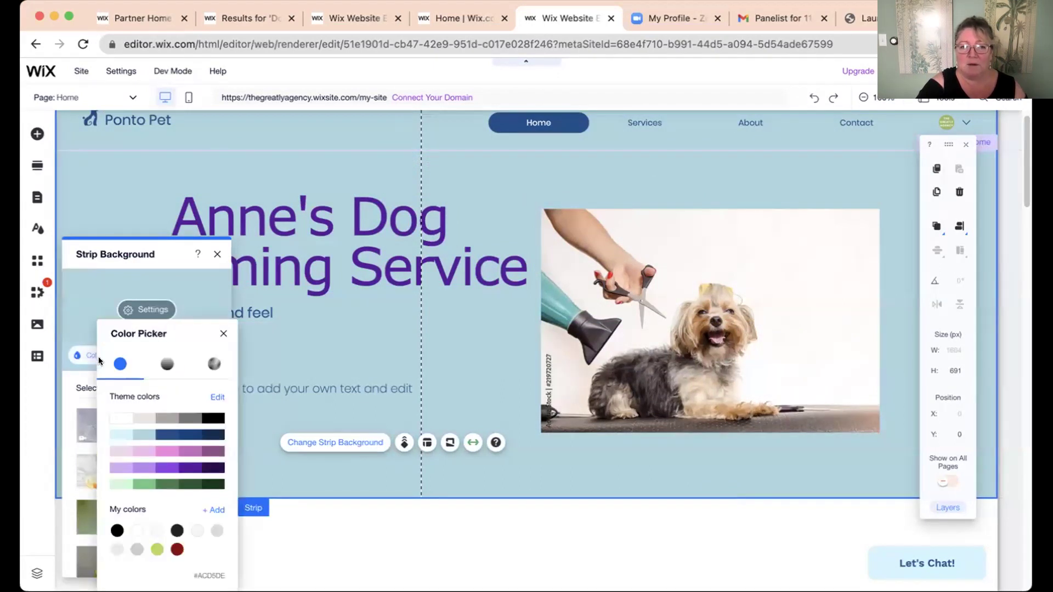
click(138, 418)
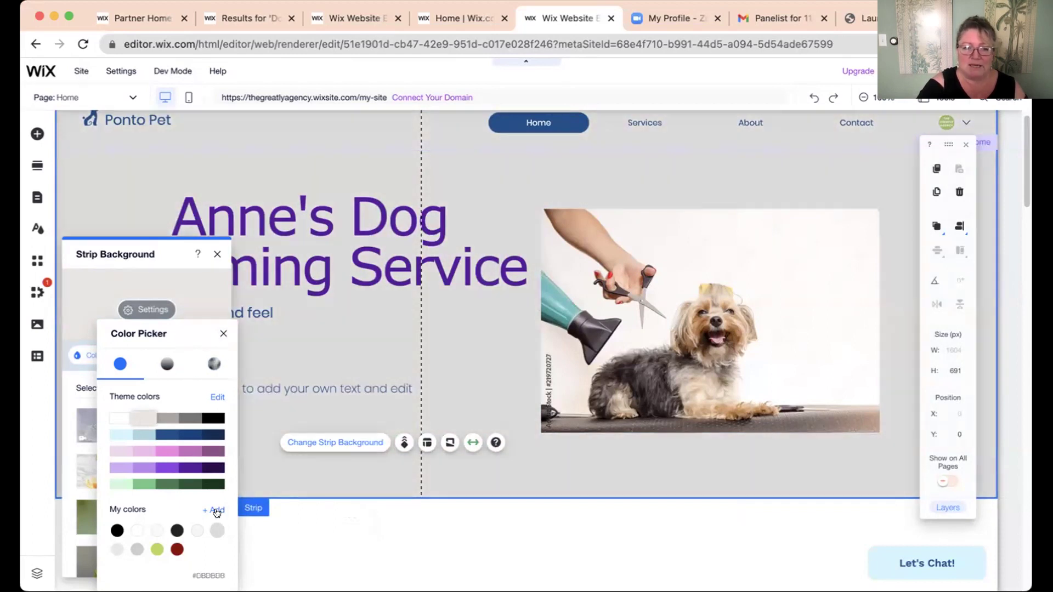
click(214, 510)
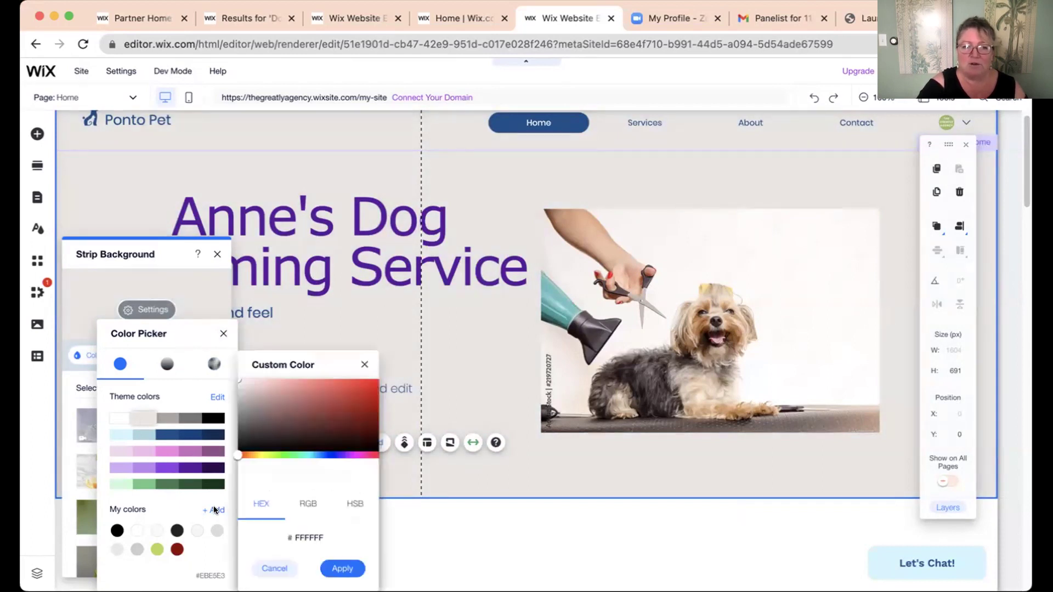
click(346, 429)
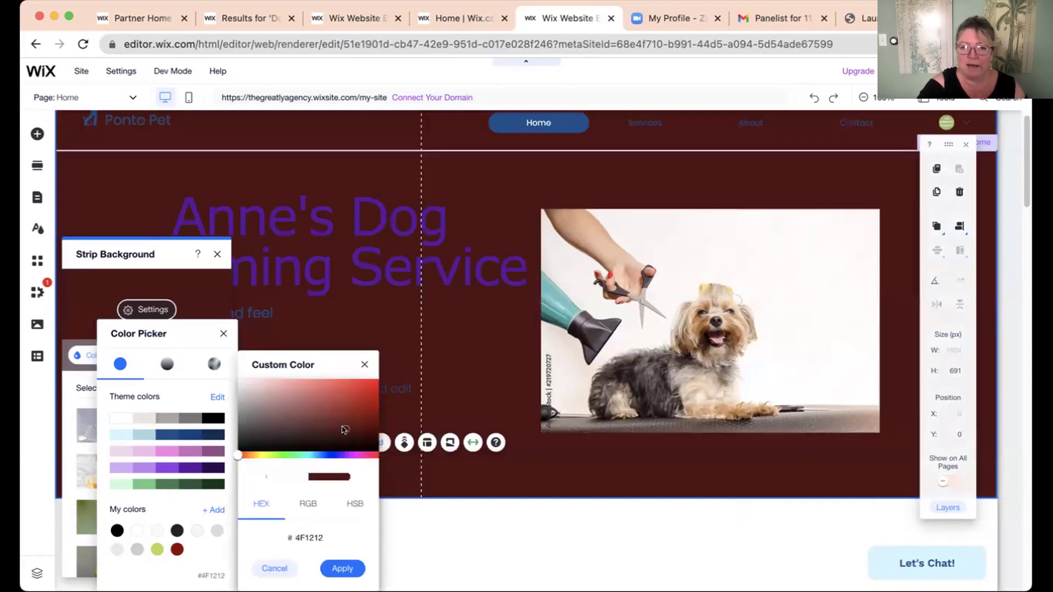
click(134, 416)
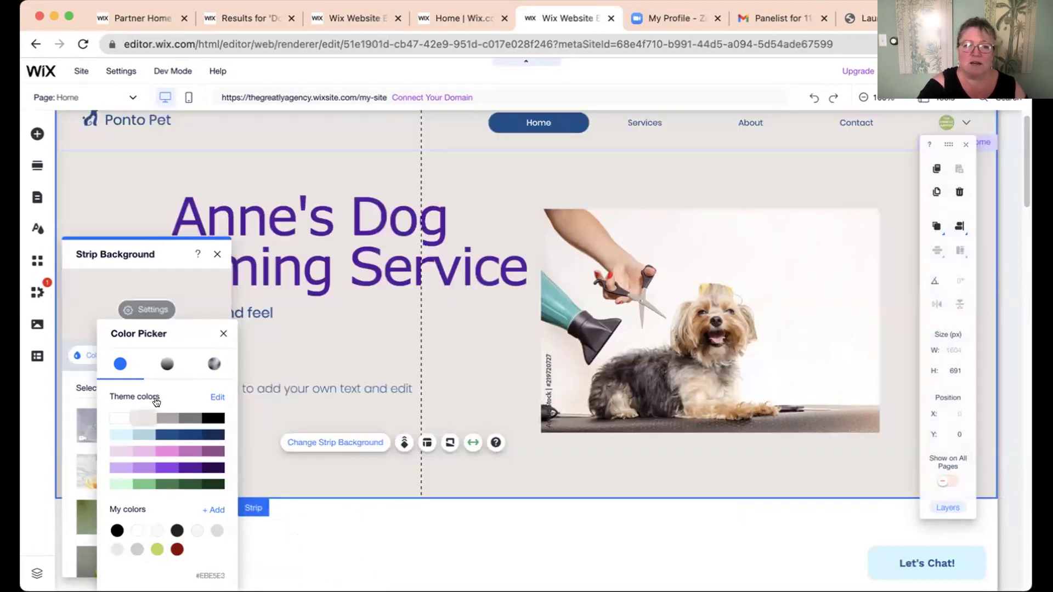
click(224, 334)
click(217, 254)
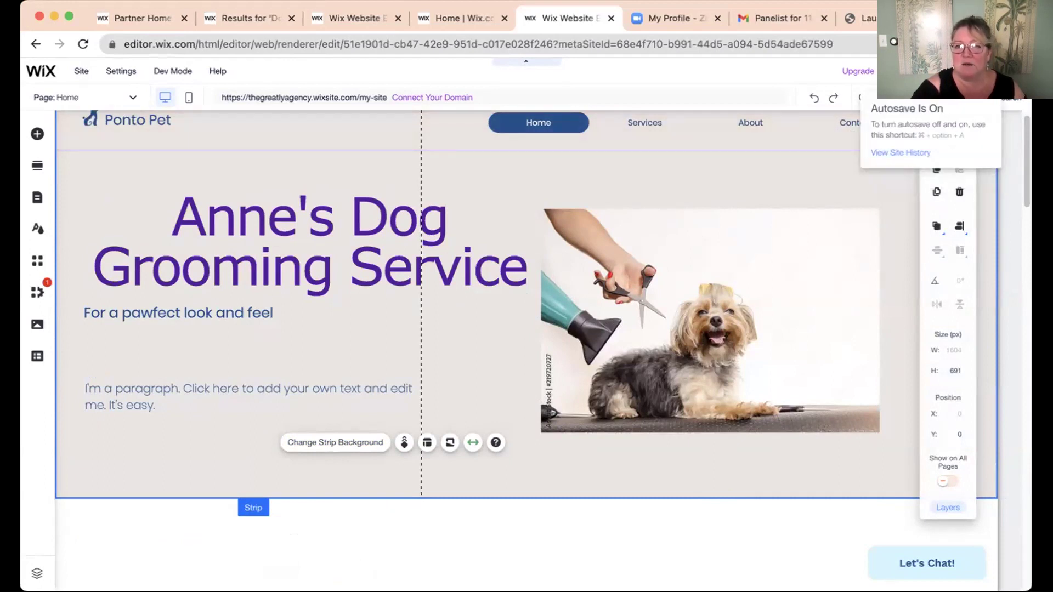
- Preview the home page as visitors see it on desktop, and return to editing
click(931, 70)
click(676, 434)
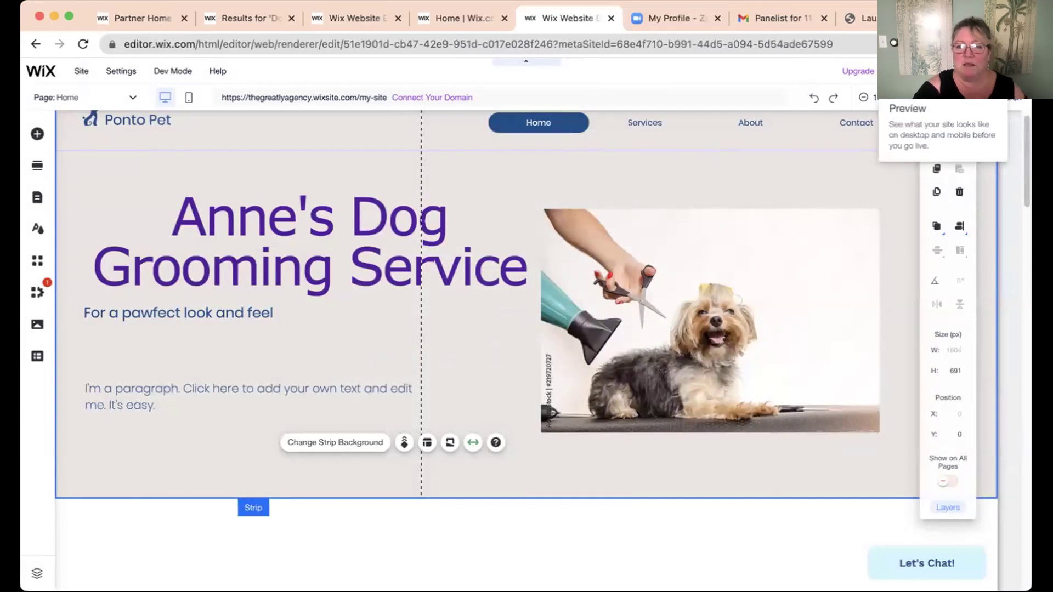
click(913, 71)
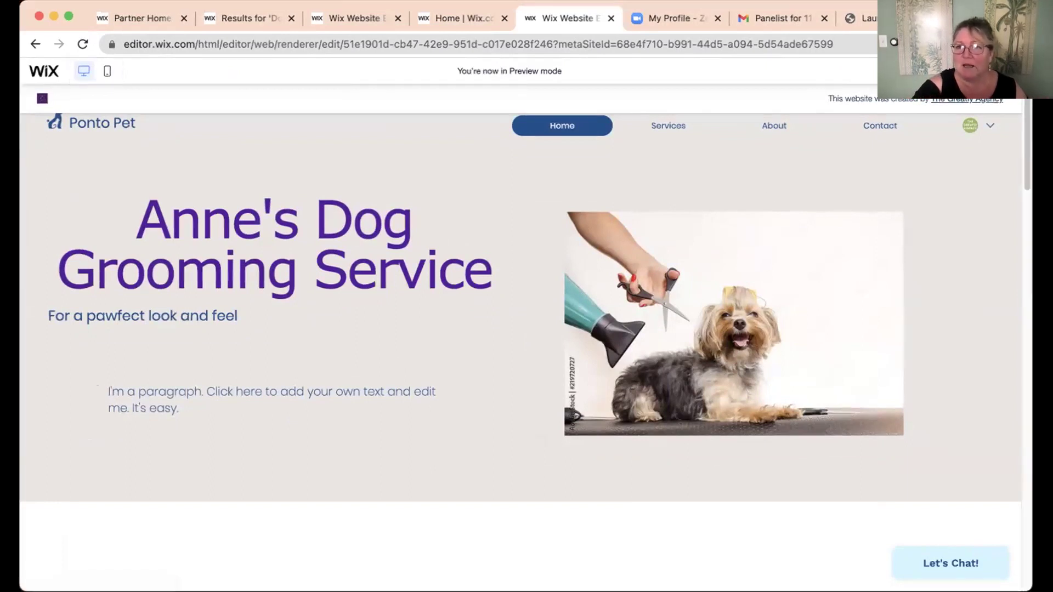
click(1014, 70)
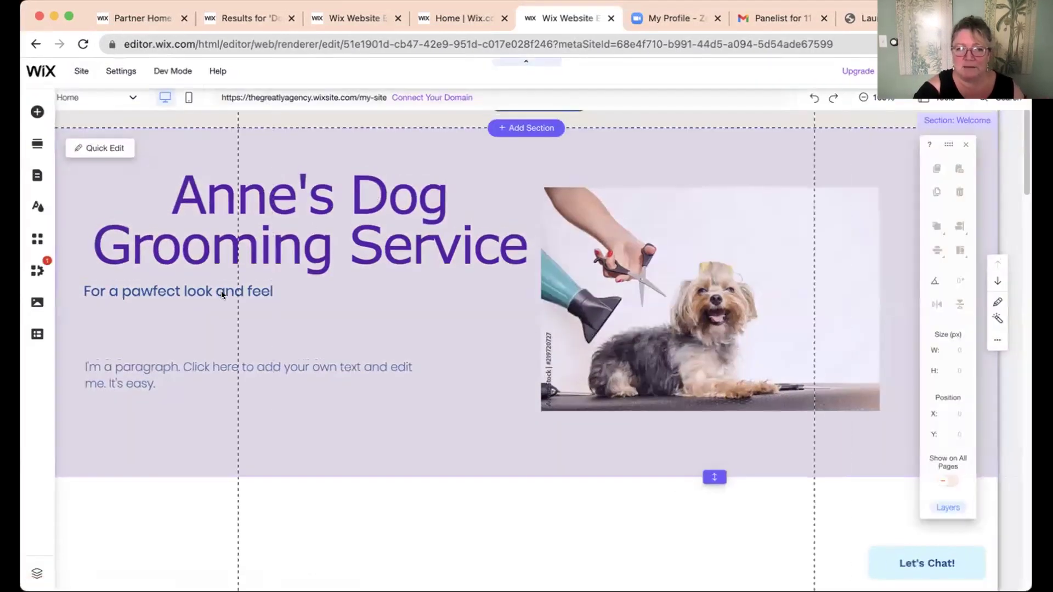
- Replace the testimonials section's heading "What Our Happy Clients Say" with "Our Service"
scroll(328, 354, down, 2)
scroll(329, 349, down, 6)
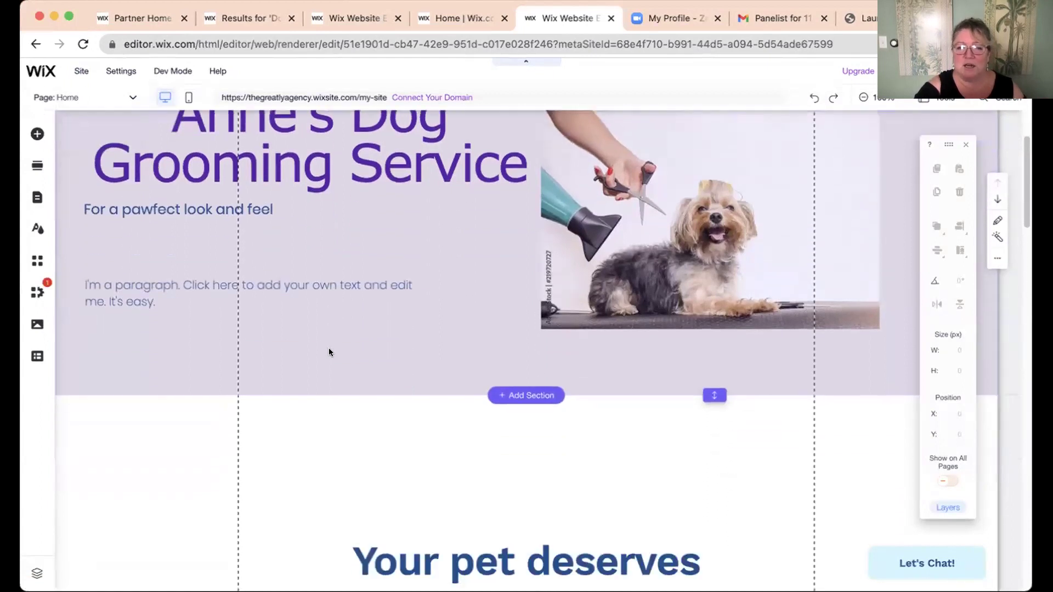
scroll(329, 352, down, 10)
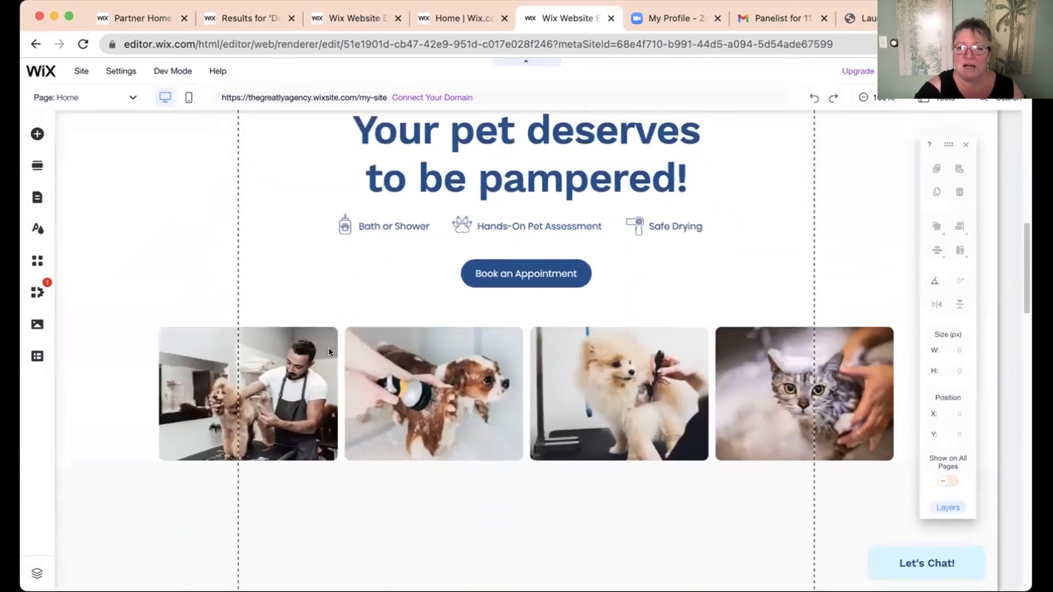
scroll(330, 351, down, 3)
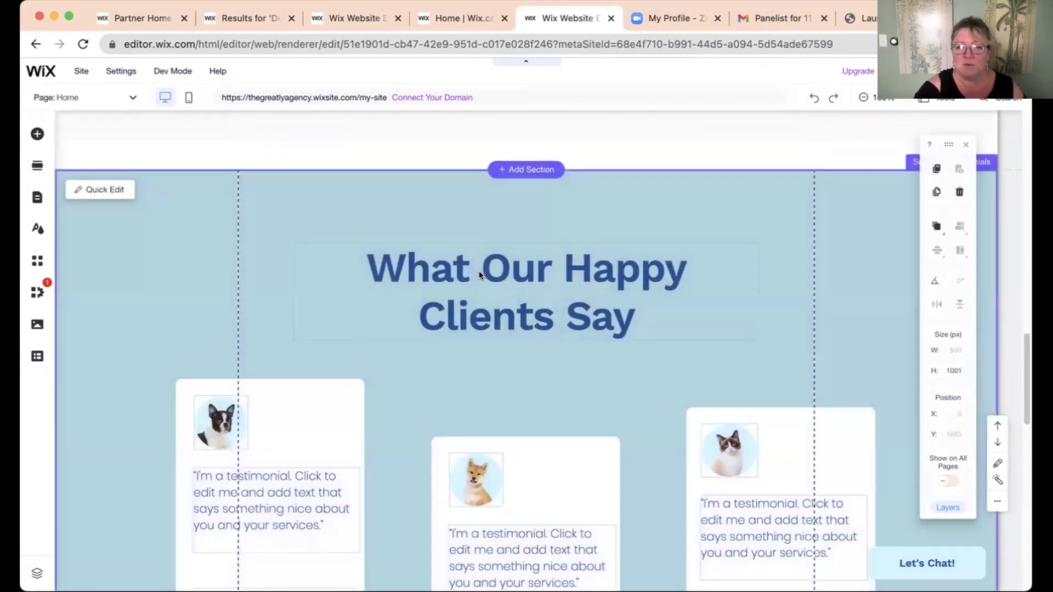
double_click(478, 271)
text(O)
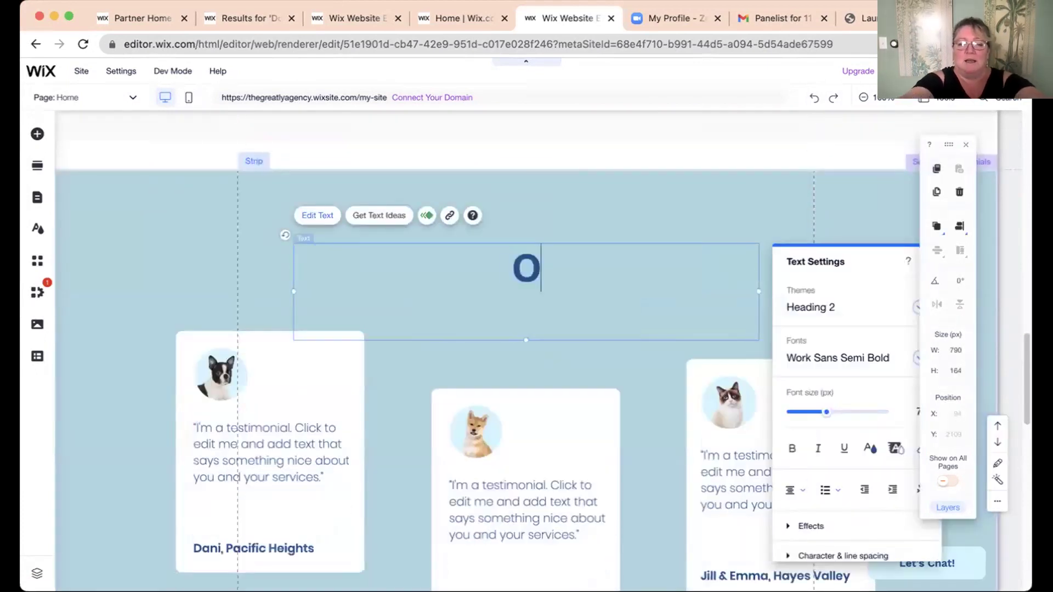
text(ur Service)
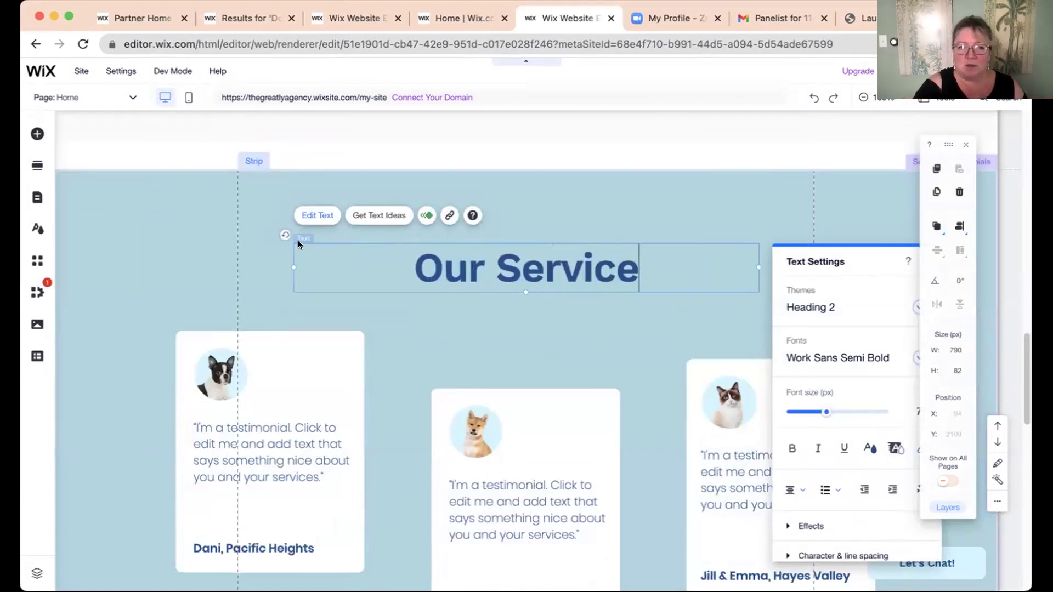
click(442, 236)
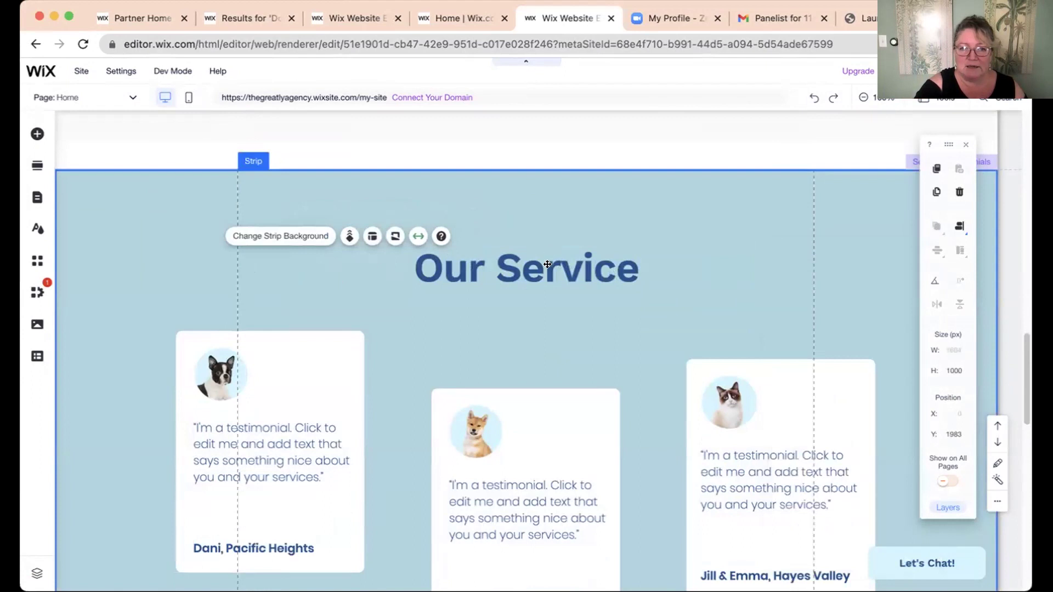
- Examine the element categories that can be added to the Welcome strip, including galleries, uploaded images and free Wix images
scroll(447, 184, up, 20)
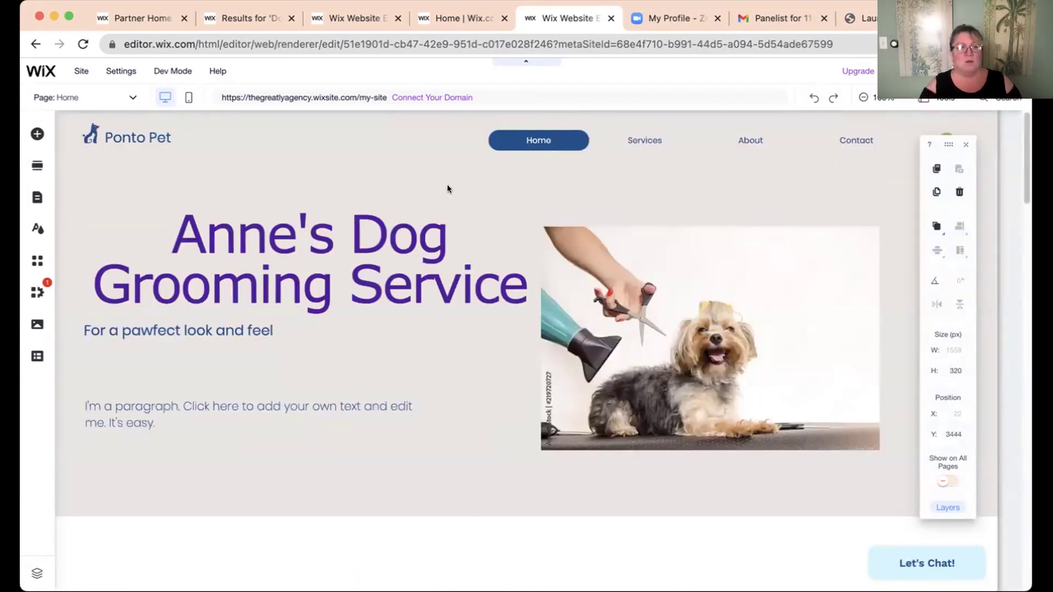
click(327, 438)
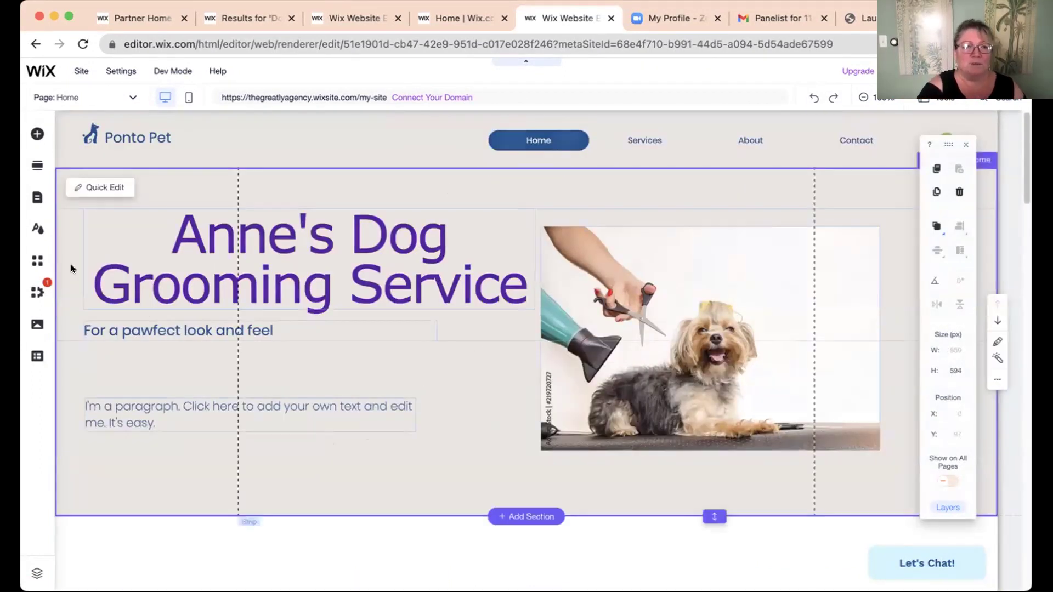
click(199, 461)
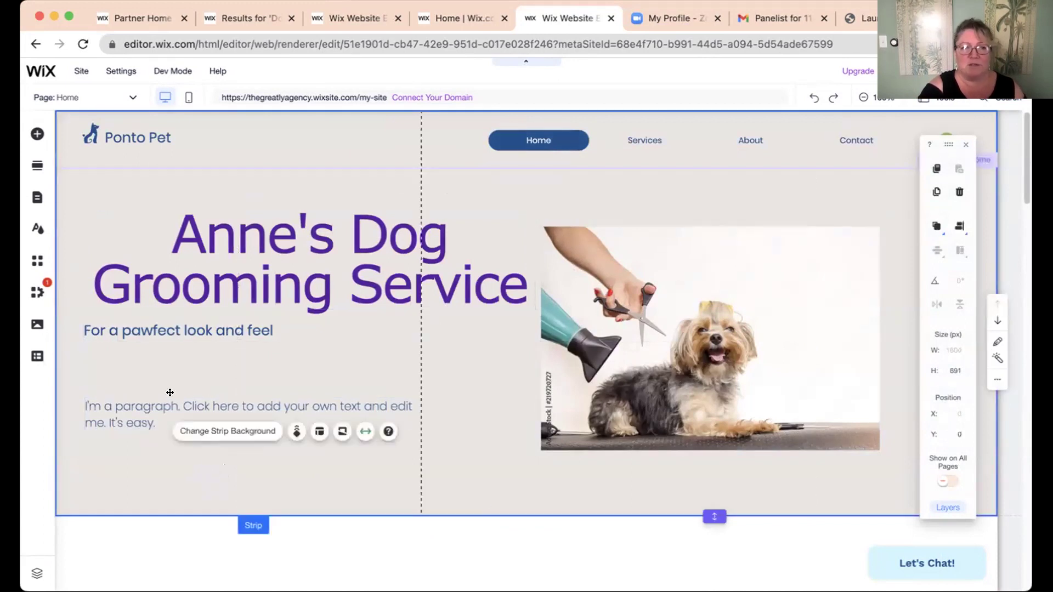
click(38, 135)
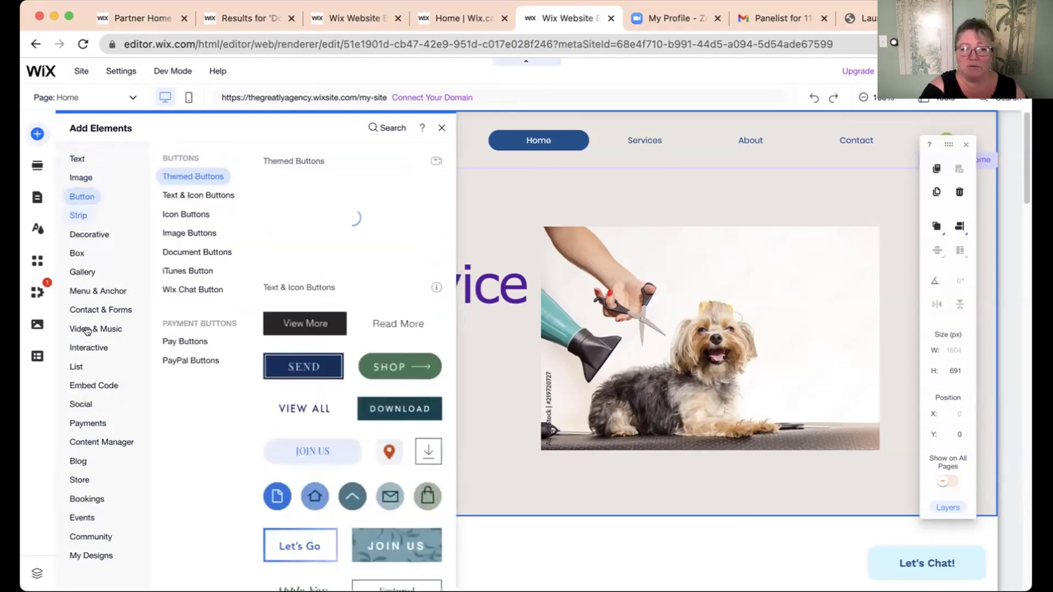
mouse_move(87, 331)
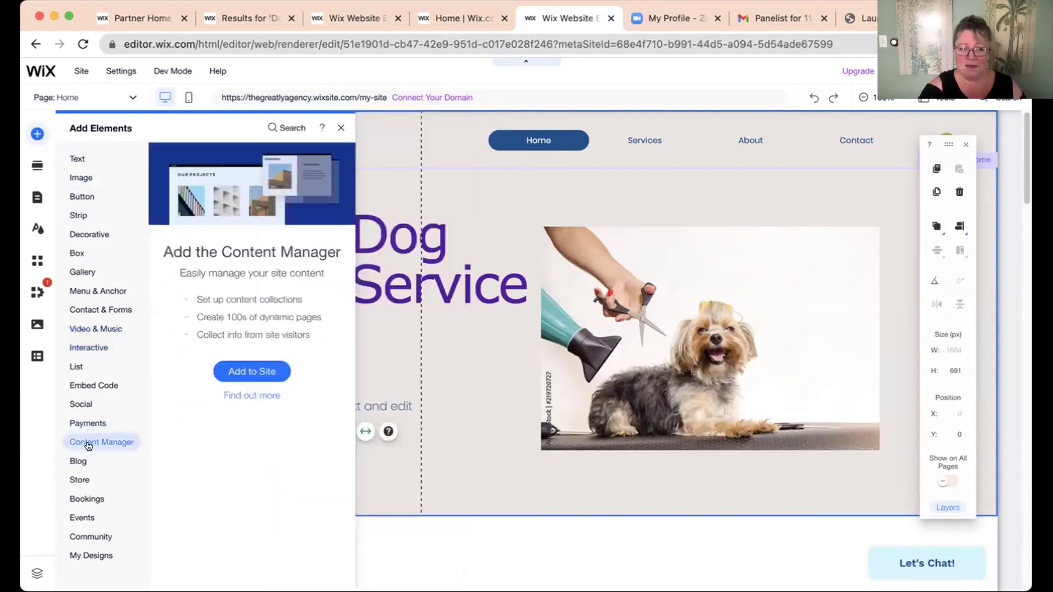
mouse_move(87, 156)
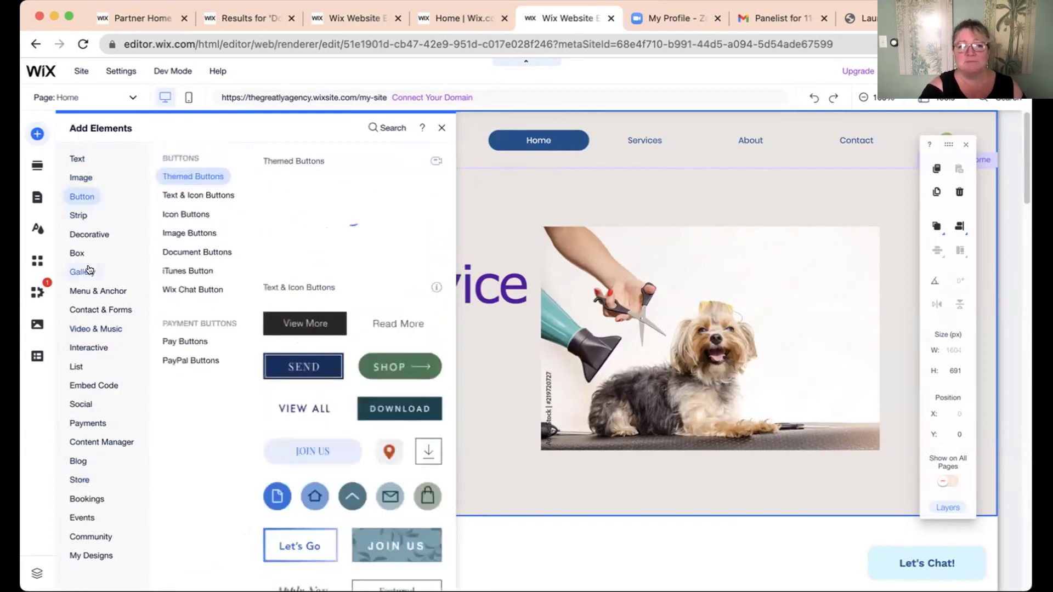
mouse_move(89, 269)
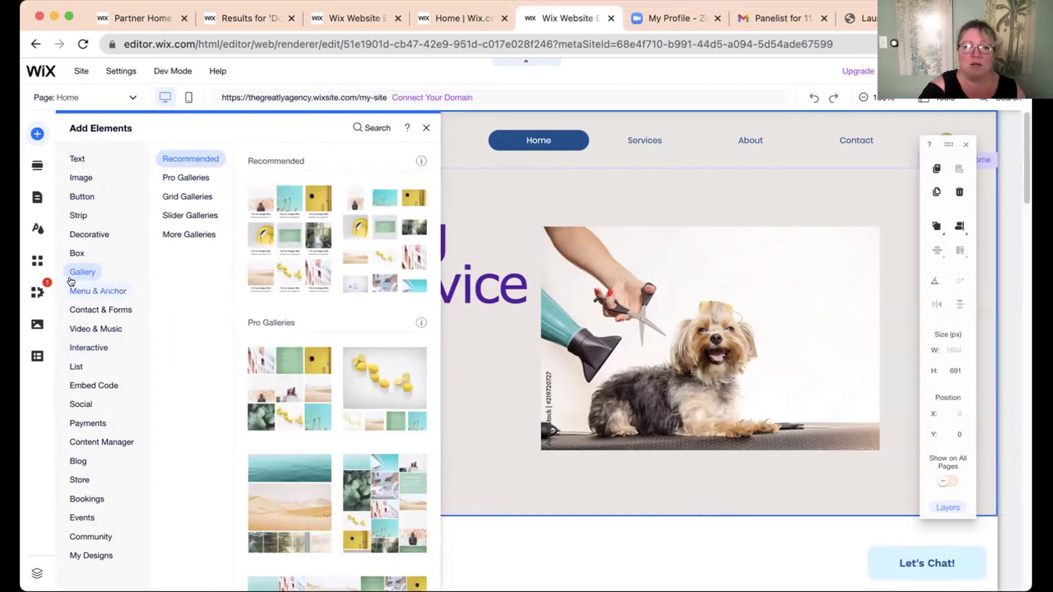
mouse_move(79, 177)
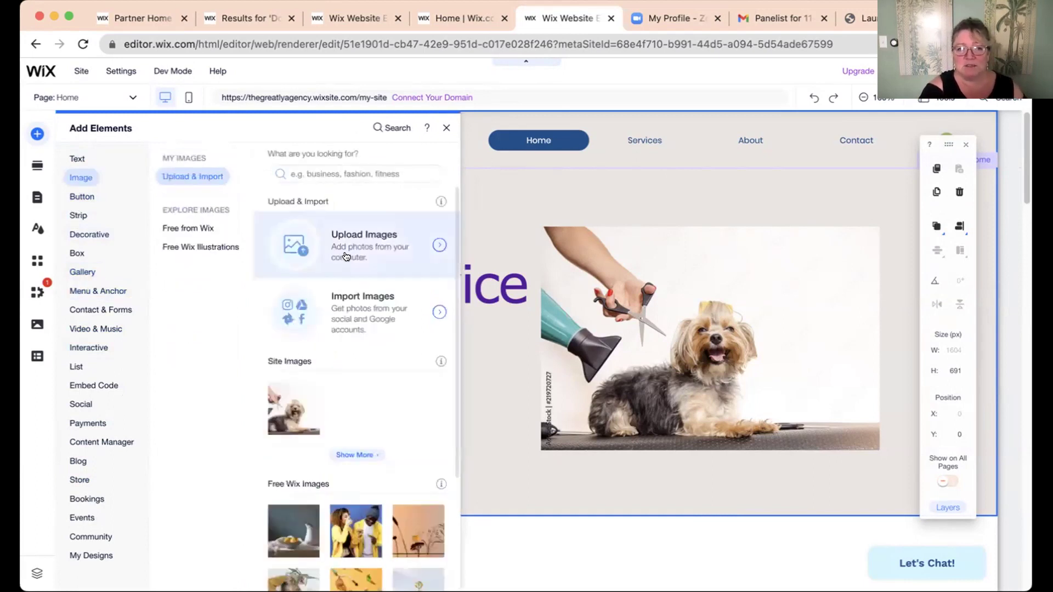
mouse_move(187, 229)
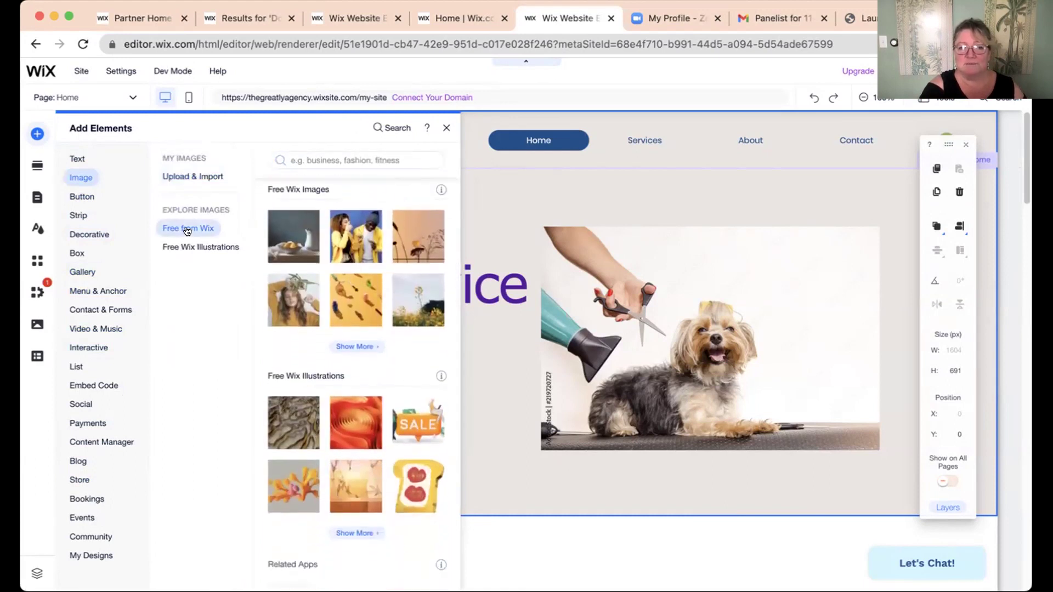
mouse_move(347, 233)
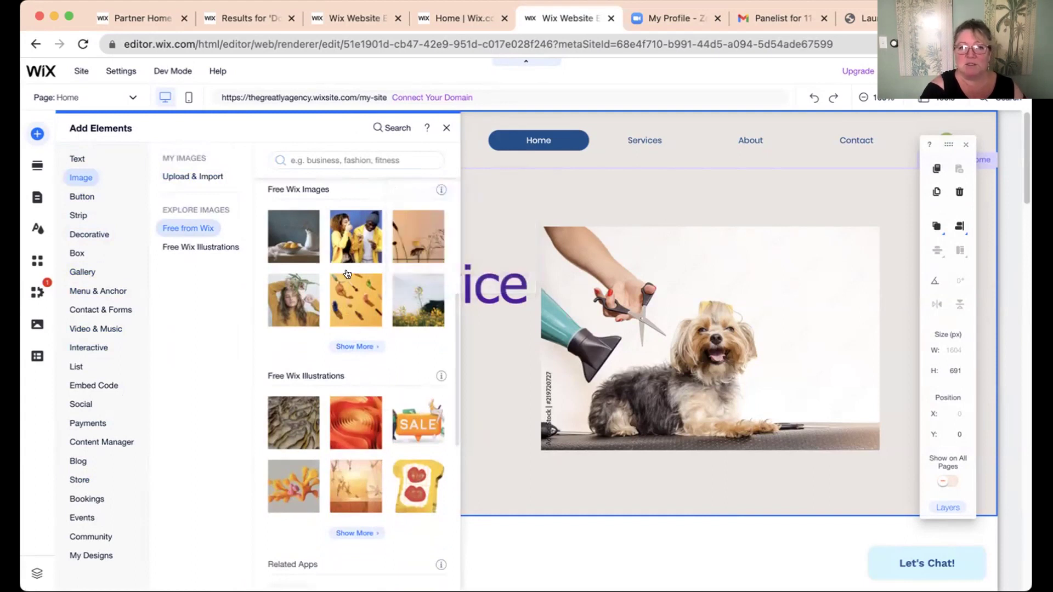
- Try a free white dog photo from a "dog" image search, shrunk to about 349 by 231 px below the main heading, and delete it
click(350, 160)
text(dog)
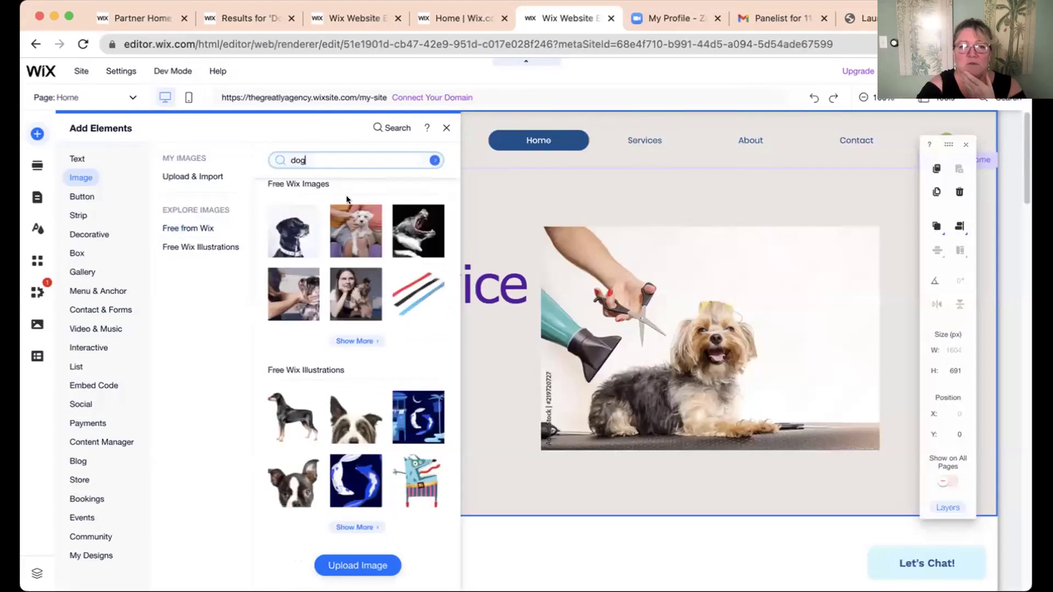
click(347, 231)
drag(506, 357, 472, 389)
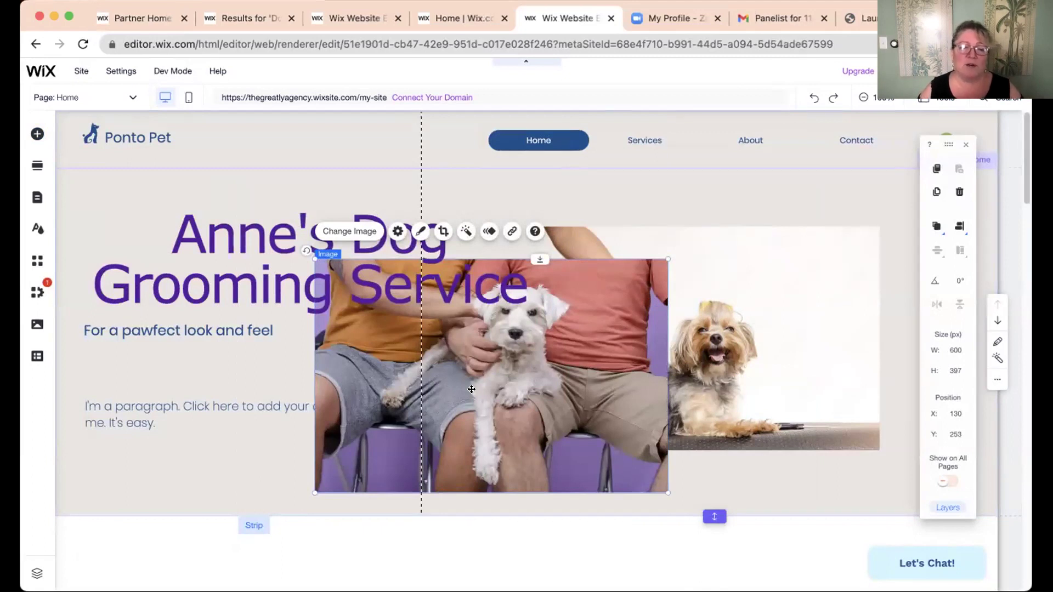
drag(664, 257, 514, 351)
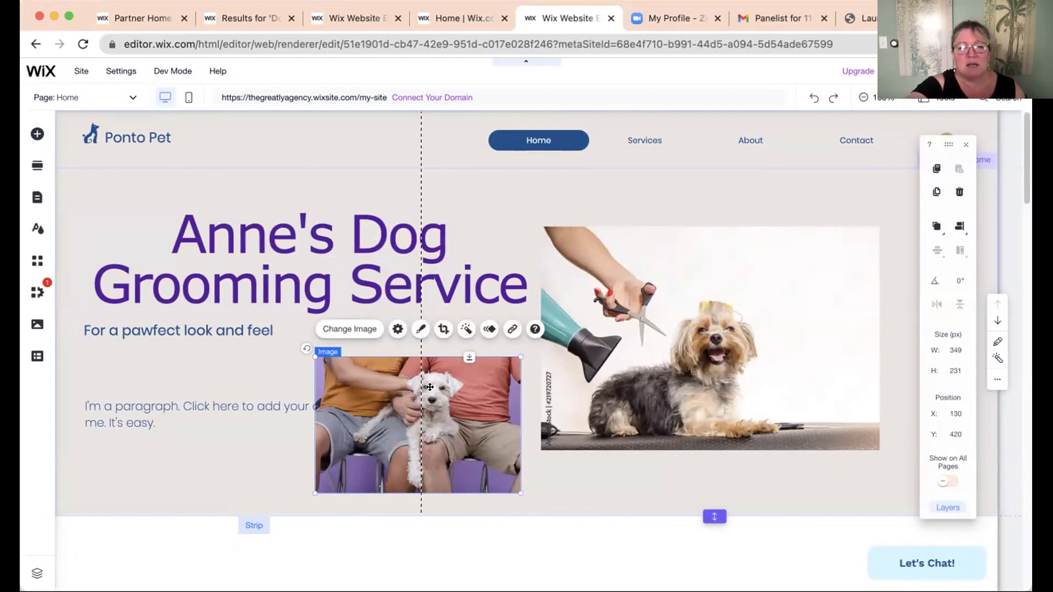
key(Delete)
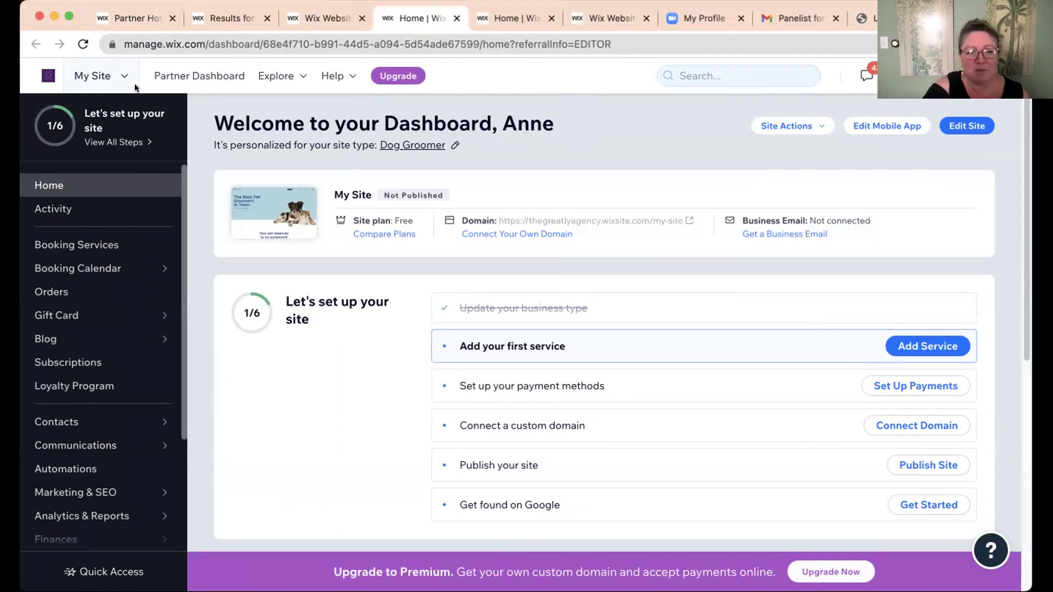
- Open the site for editing from the dashboard and bring up the Home page's SEO basics settings
mouse_move(58, 491)
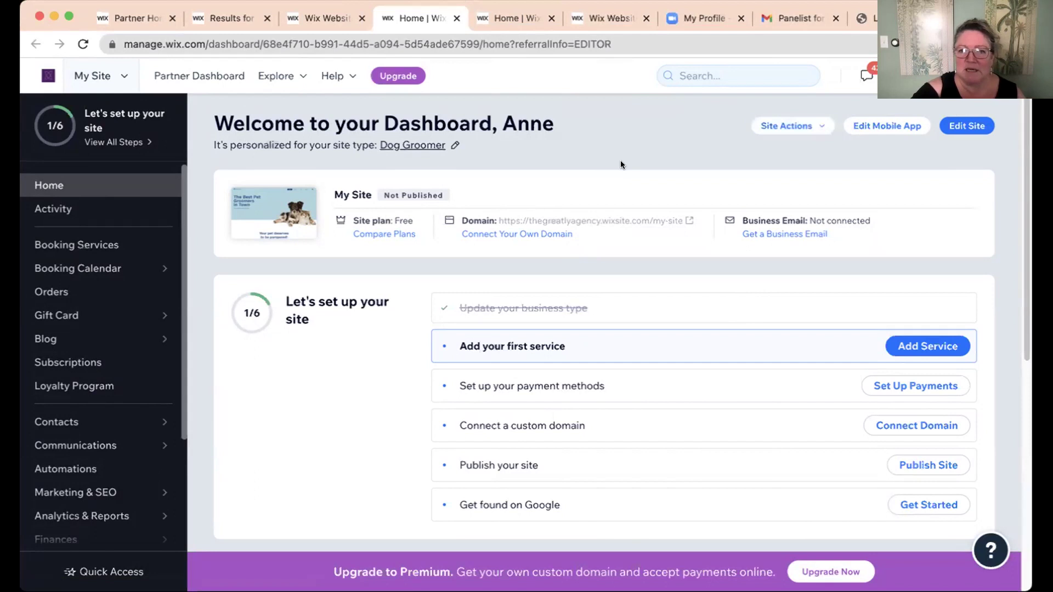
click(968, 126)
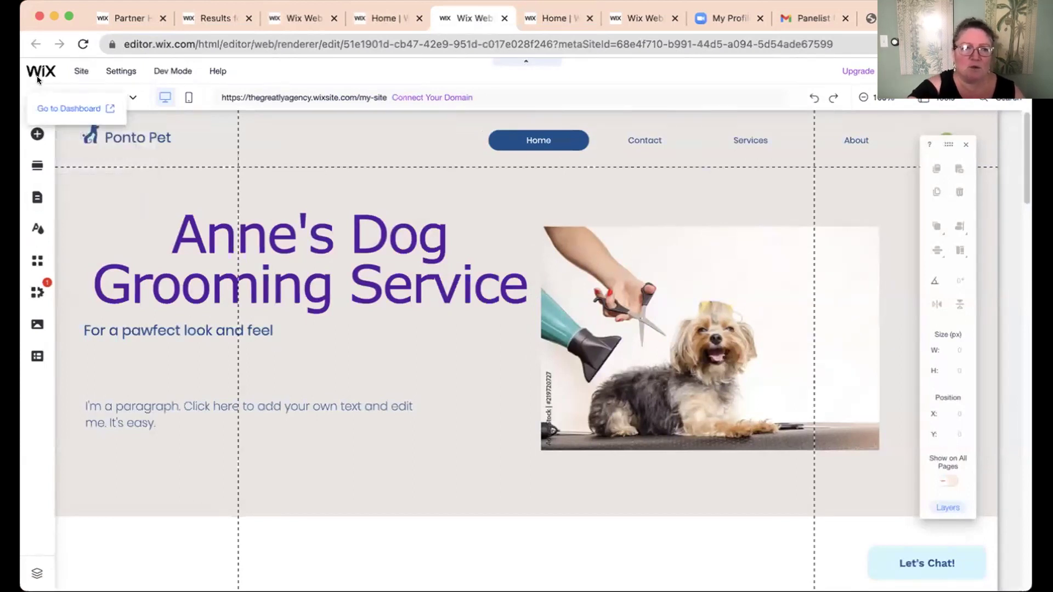
click(36, 198)
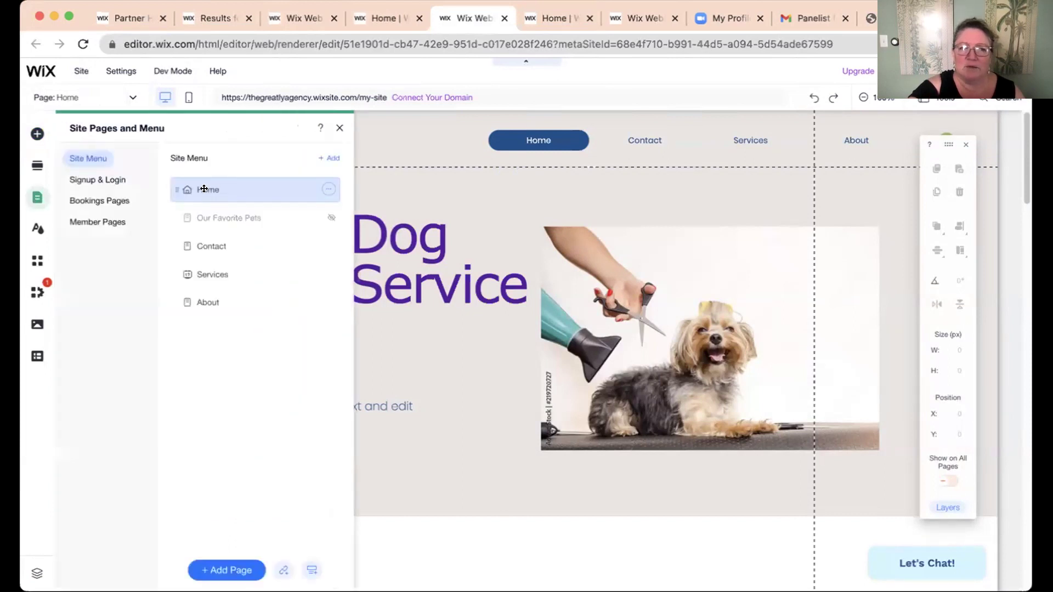
click(327, 189)
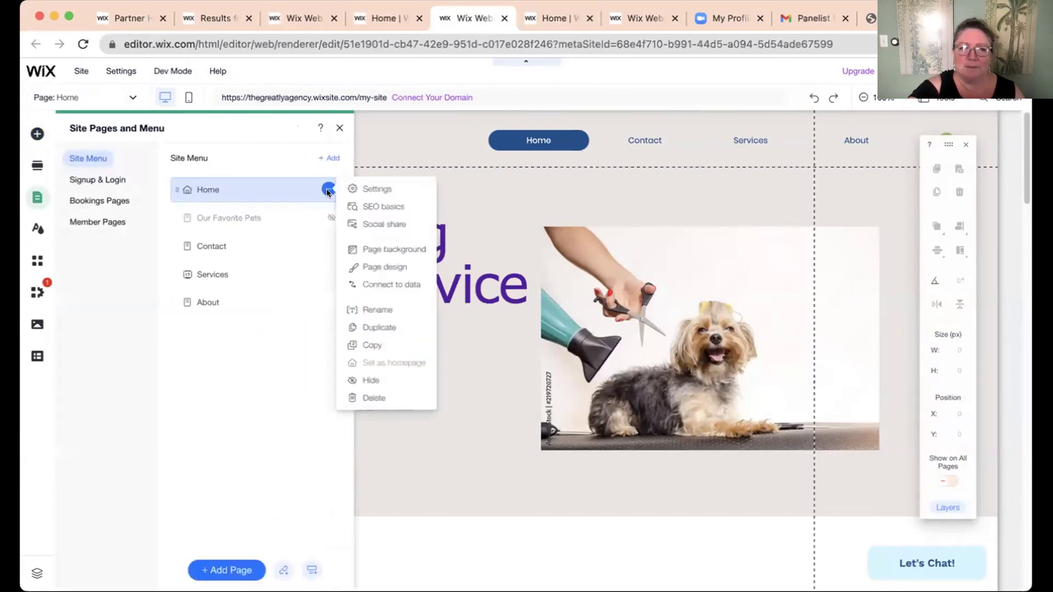
click(373, 207)
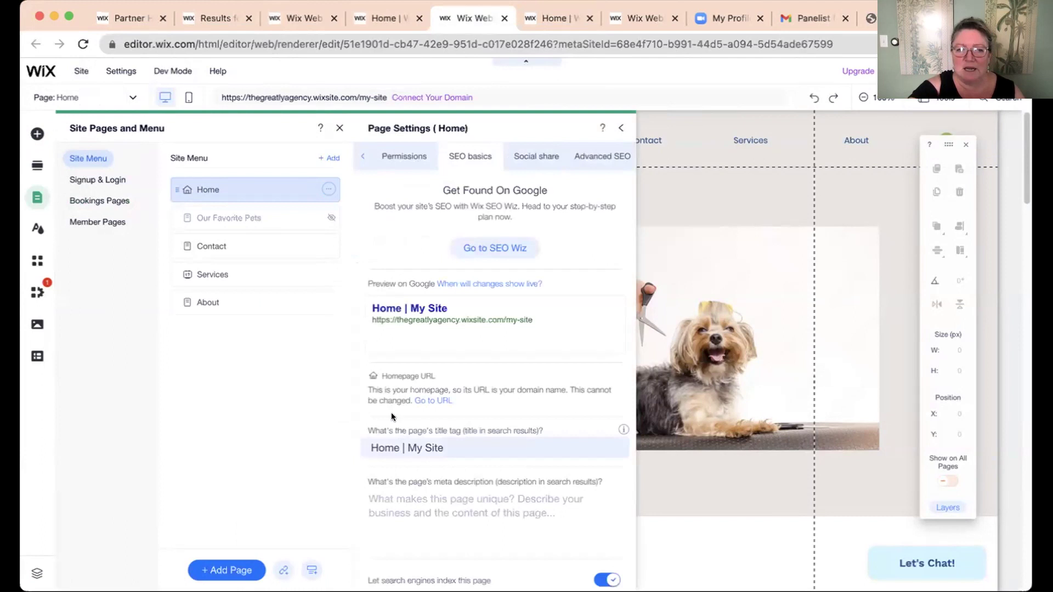
- Replace the Home page's title tag with "Dog Grooming Services in RI | Anne's Dog Grooming" and bring up its empty meta description for editing
click(404, 445)
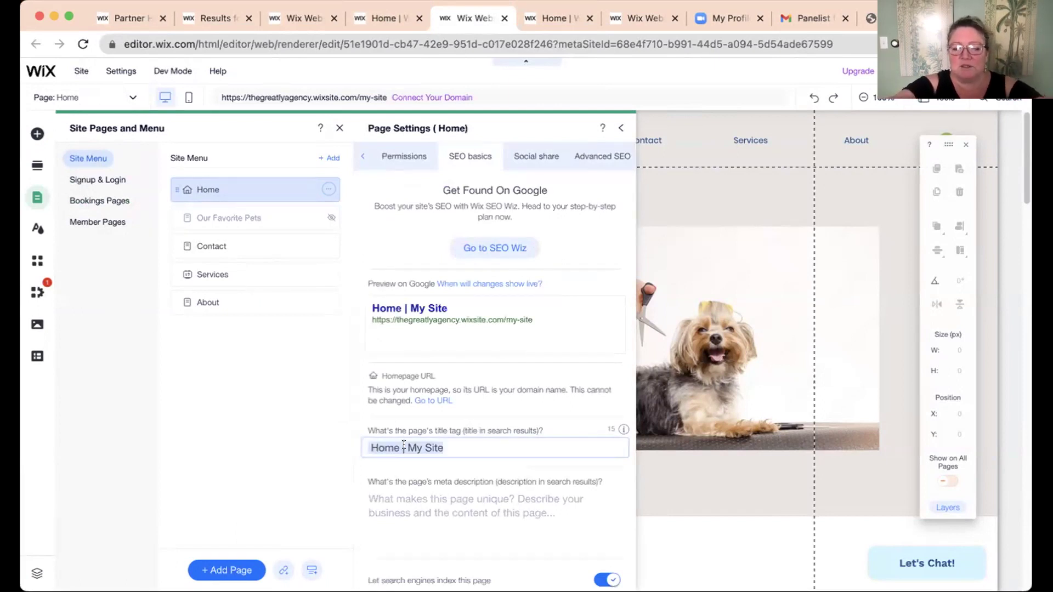
key(BackSpace)
text(Dog Grooming)
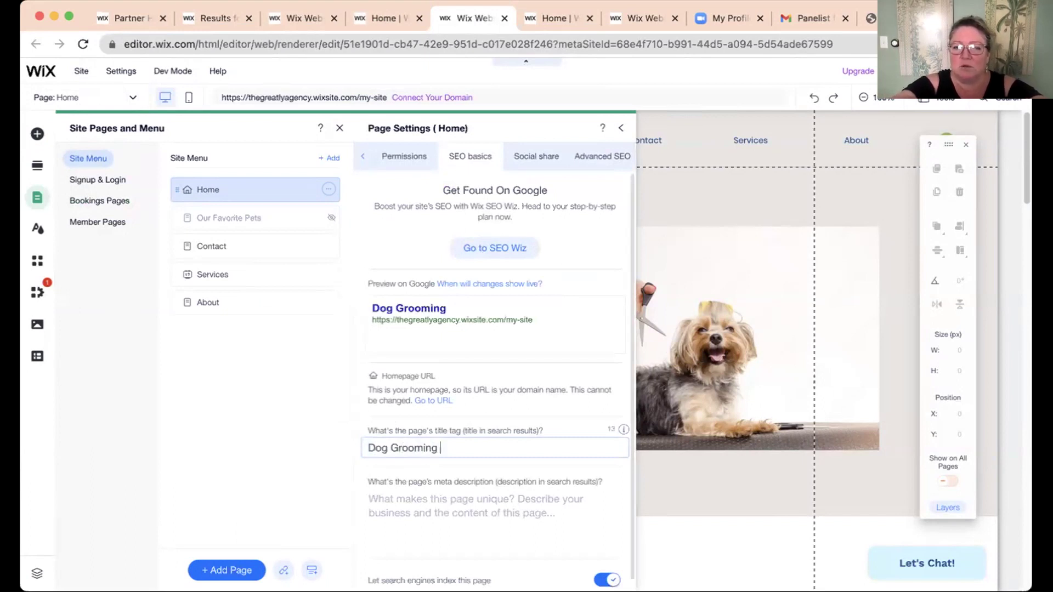
text( Seric)
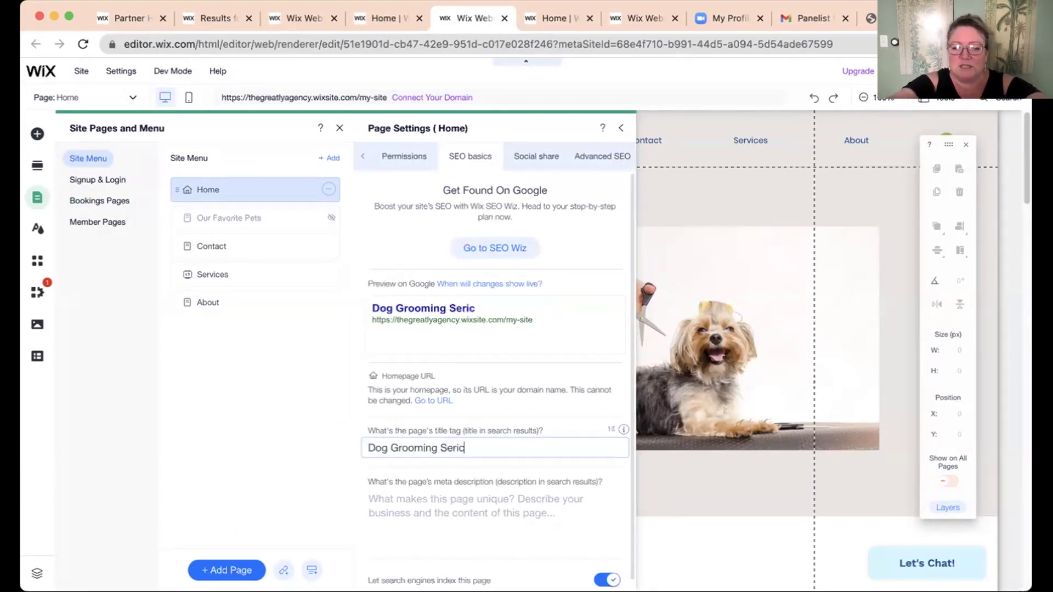
key(BackSpace)
text(v)
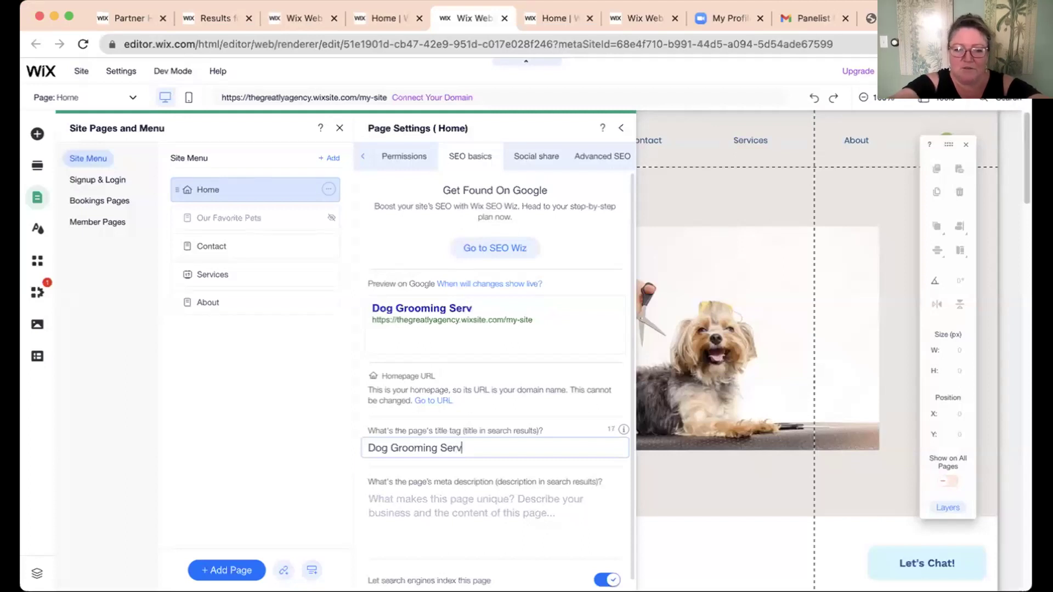
text(ices in R)
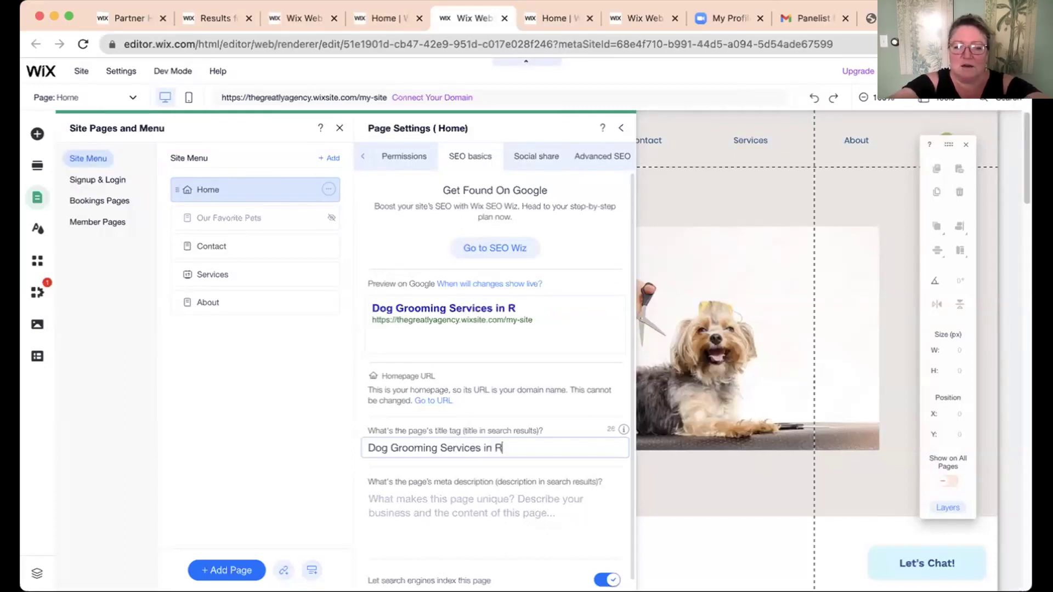
text(I | Anne's Dog Grooming)
click(406, 497)
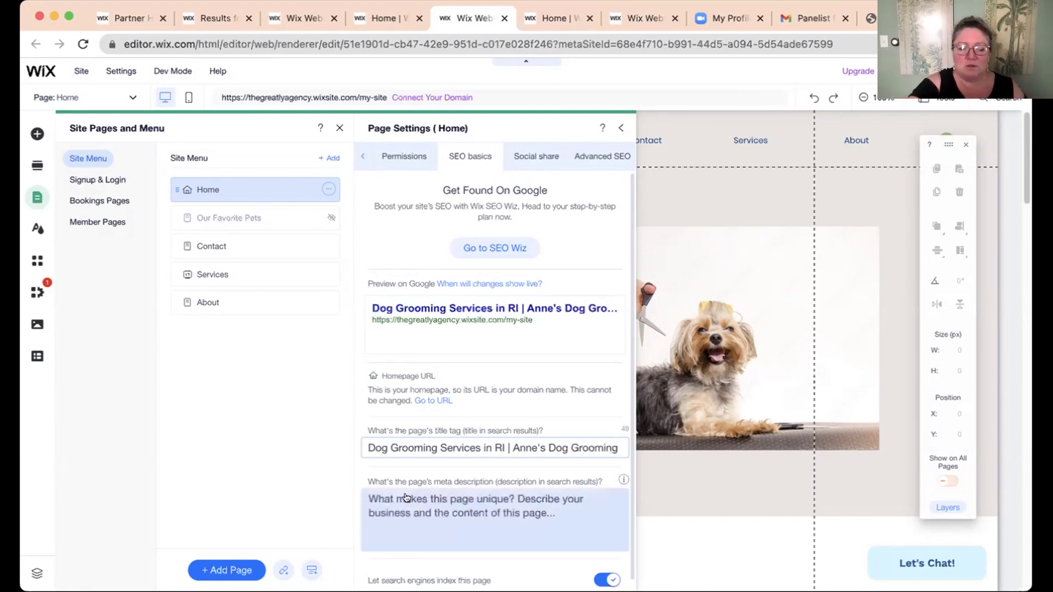
click(406, 496)
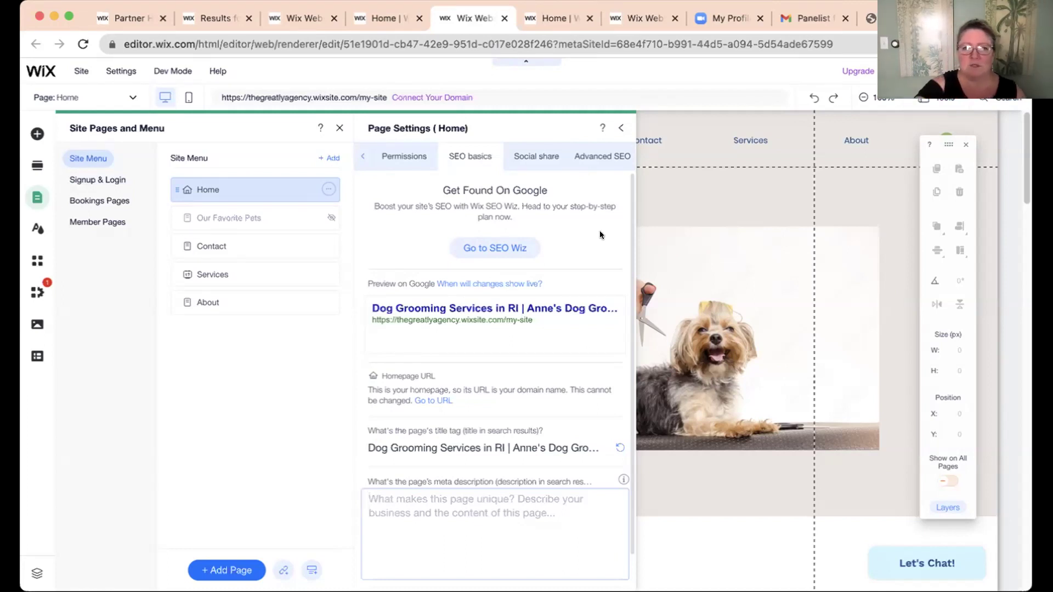
- Bring up the Contact page's SEO basics settings to view its URL slug, title tag and meta description
click(241, 244)
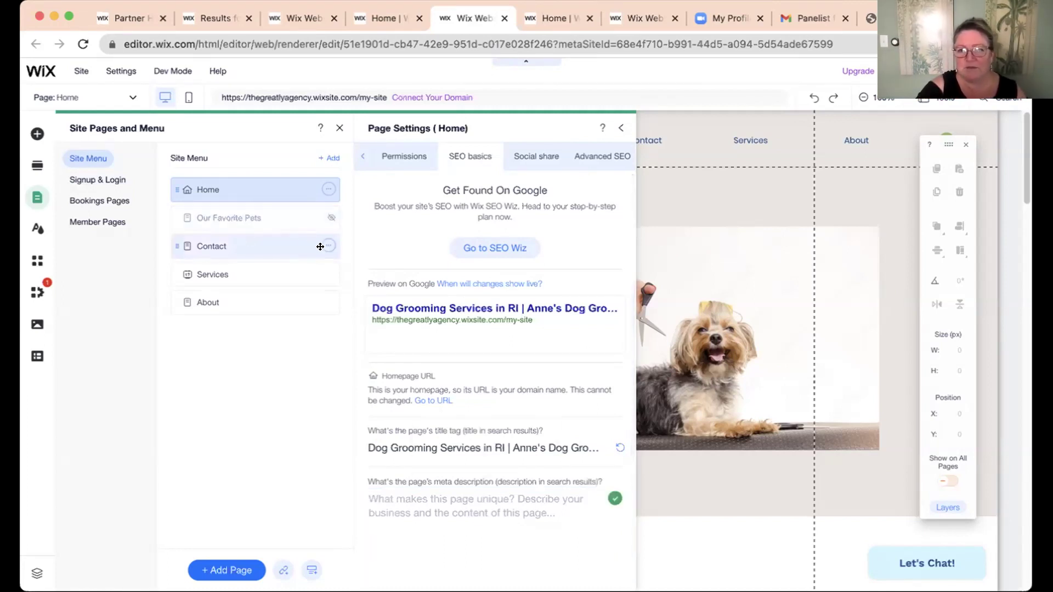
click(328, 246)
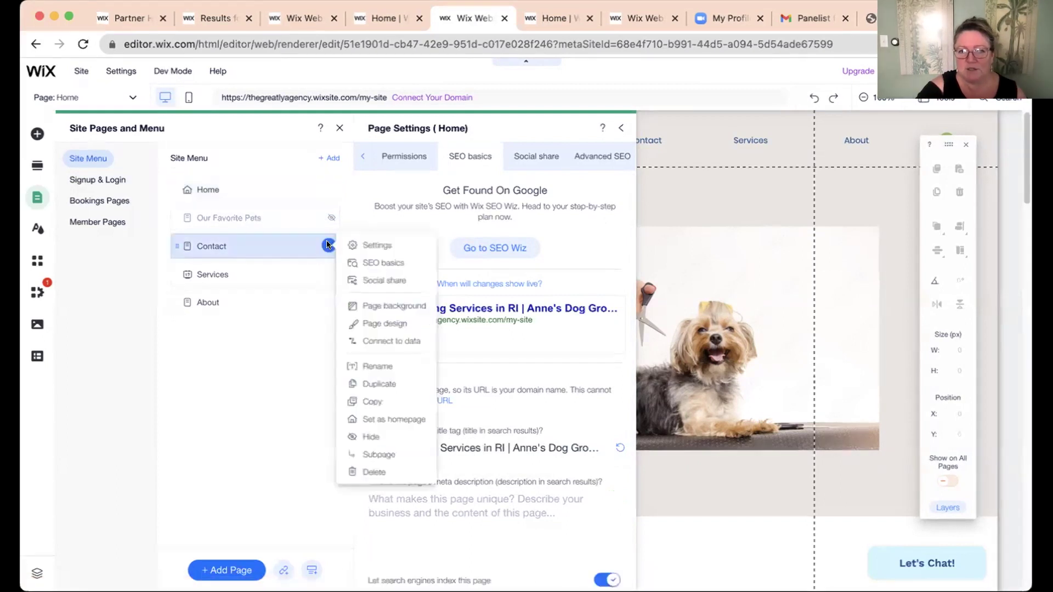
click(363, 262)
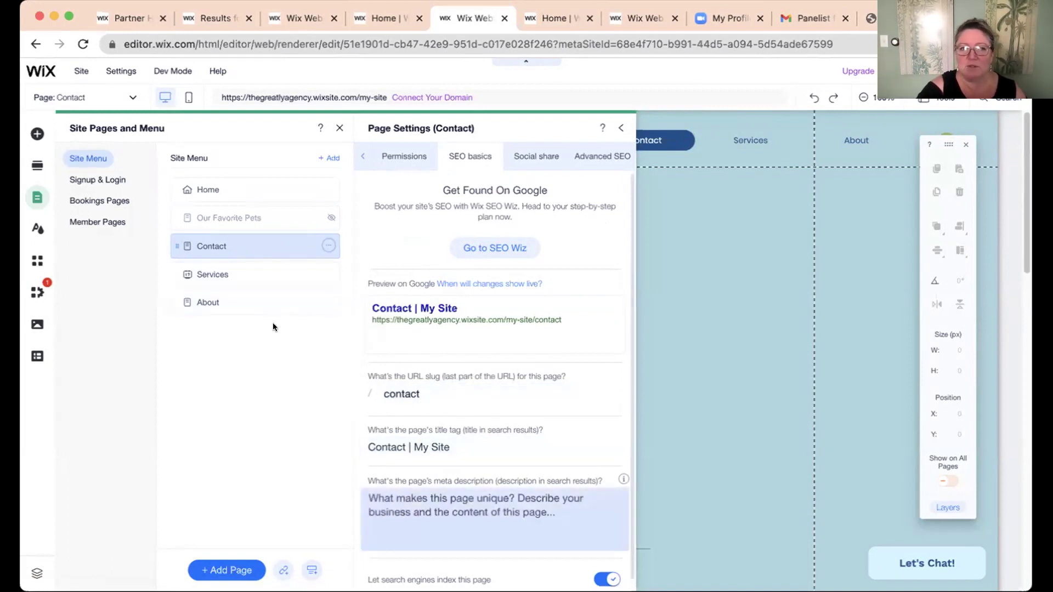
- From the site dashboard's marketing tools, start the Get Found on Google SEO checklist, view its business name question and back out
mouse_move(34, 69)
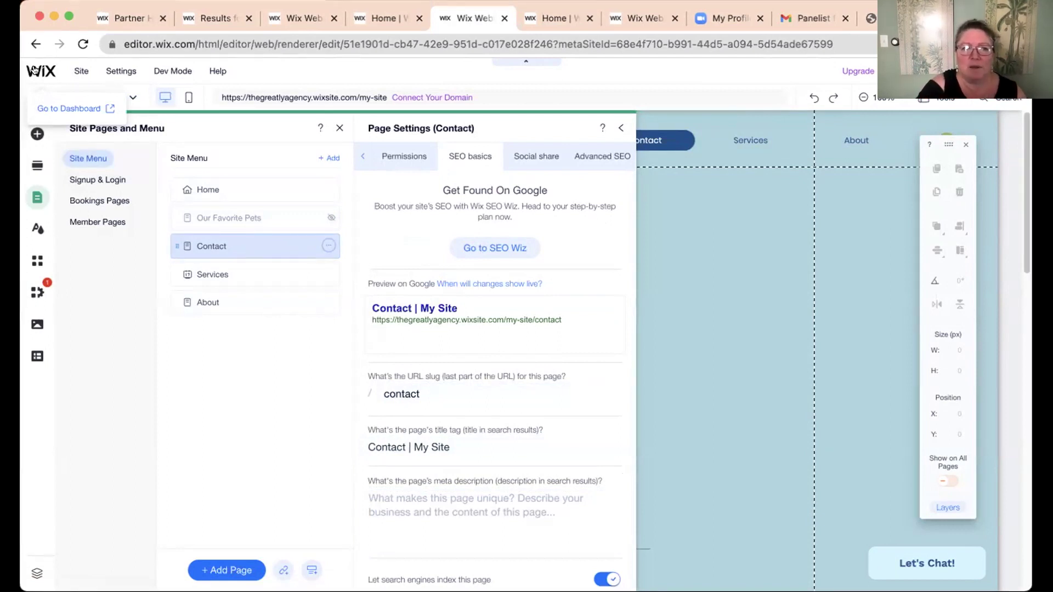
click(35, 69)
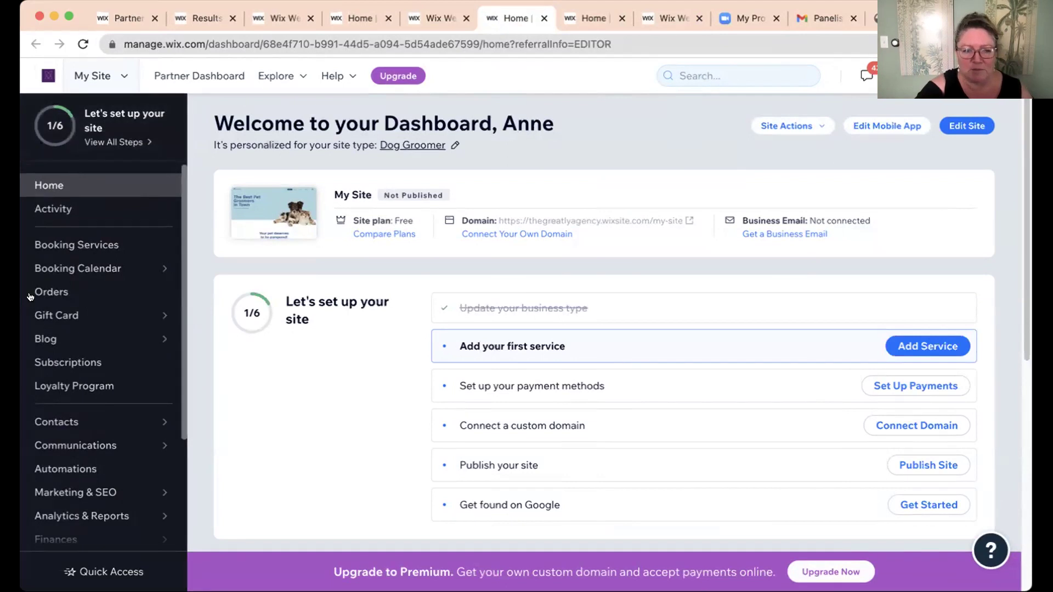
mouse_move(54, 492)
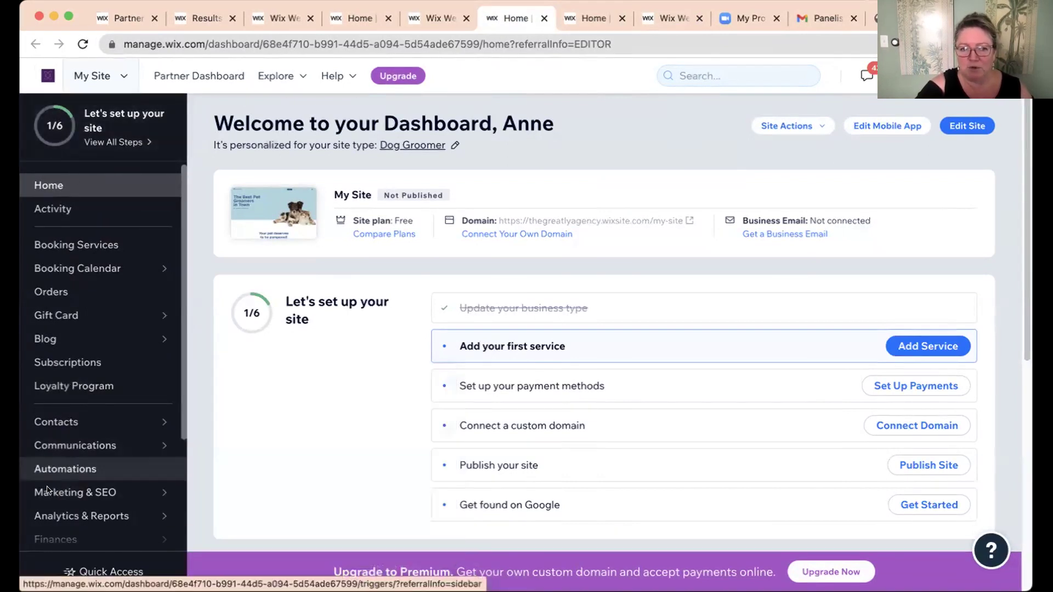
click(60, 499)
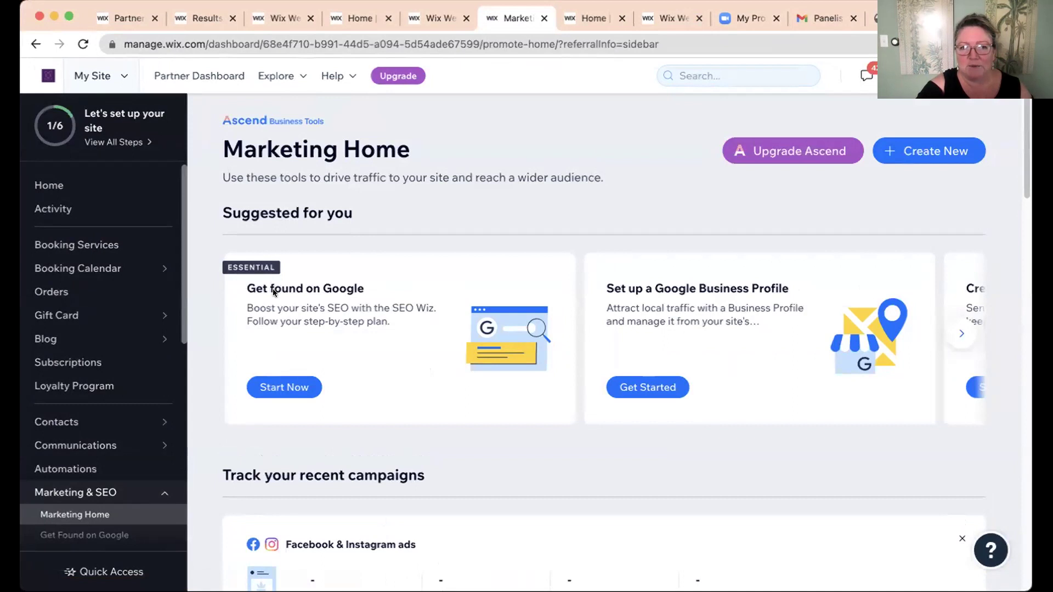
click(289, 387)
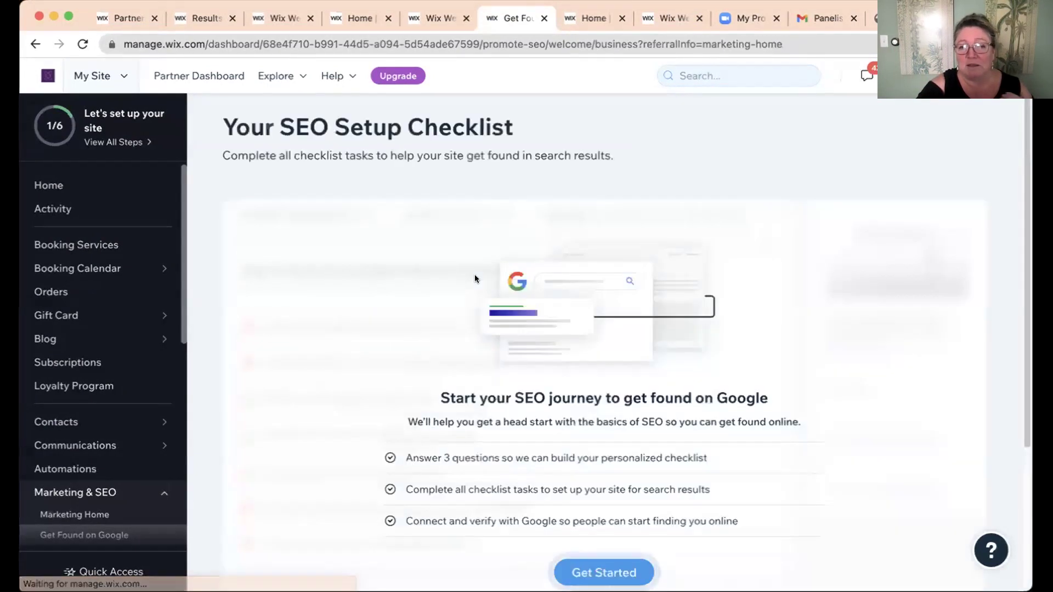
click(607, 566)
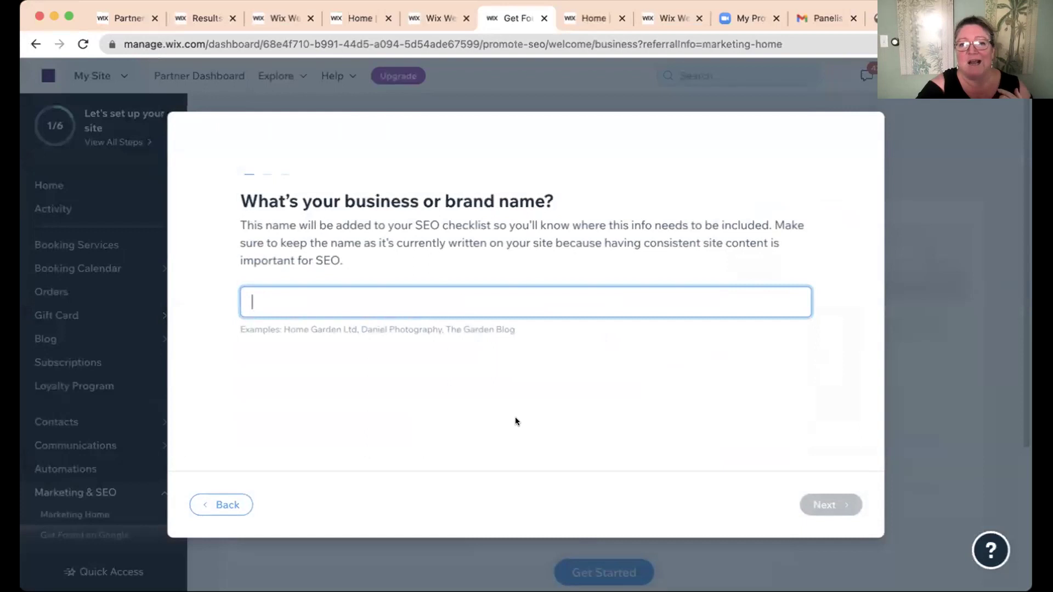
click(219, 496)
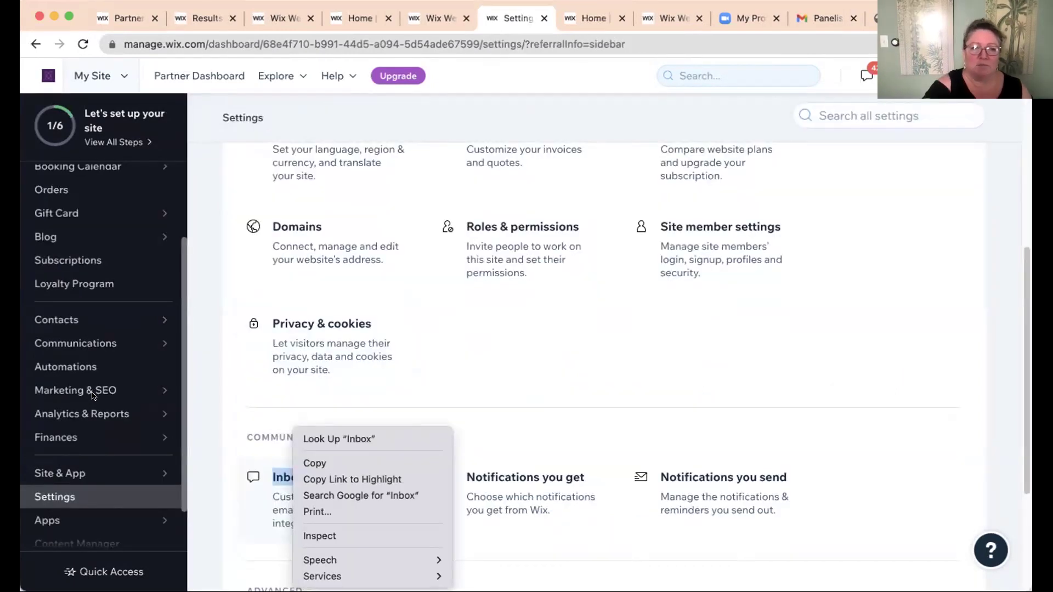
- Open the dashboard's Marketing Integrations page to look at the Google Analytics, Facebook Pixel and Google Tag Manager connections
click(94, 395)
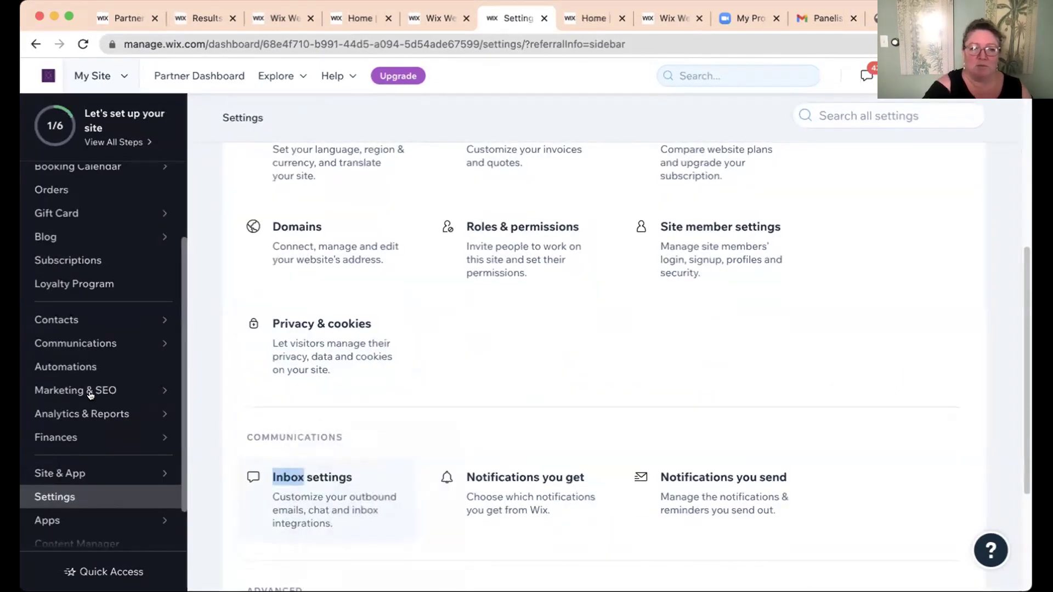
click(110, 391)
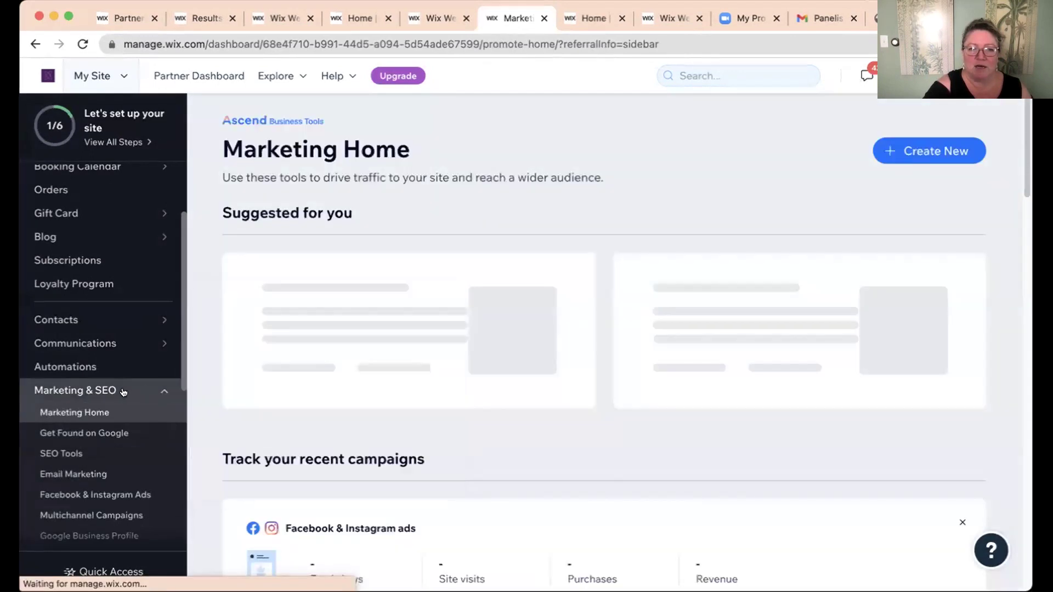
click(113, 391)
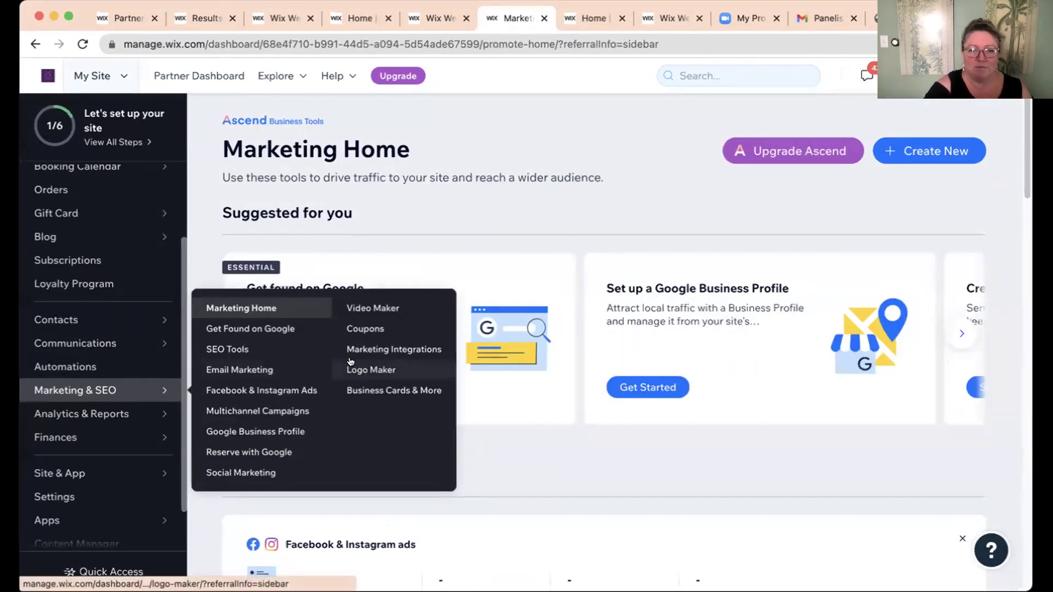
click(374, 352)
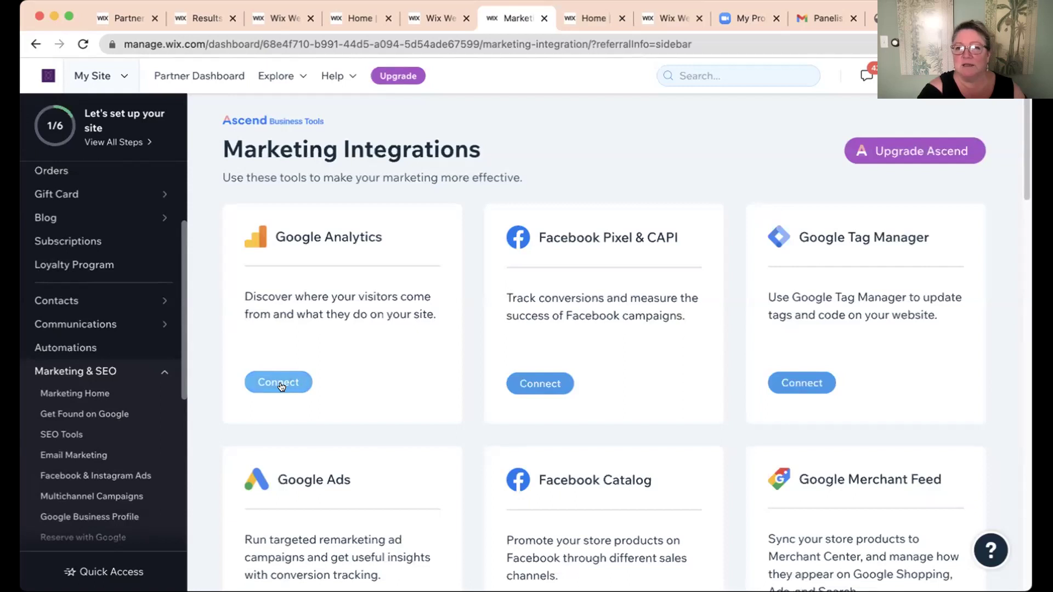
- Open the site's general settings in the dashboard and go to the Domains settings
mouse_move(151, 201)
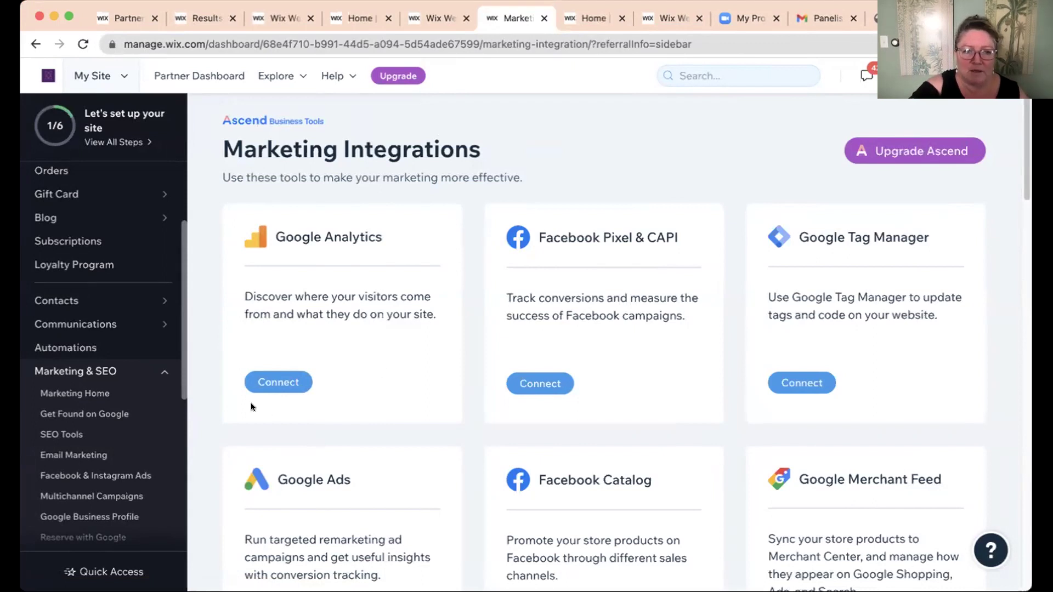
drag(184, 389, 198, 537)
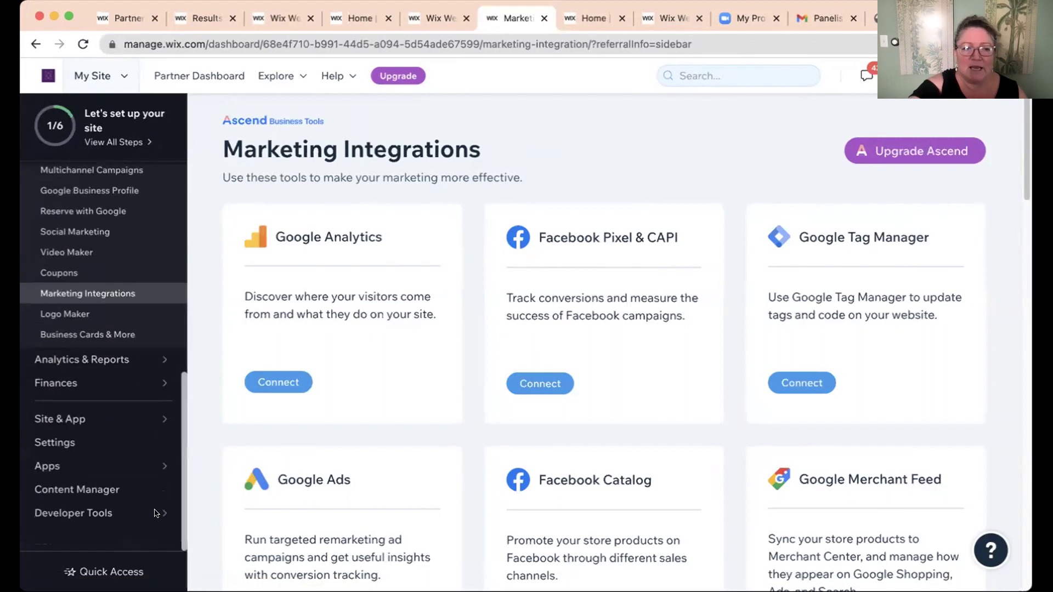
click(55, 443)
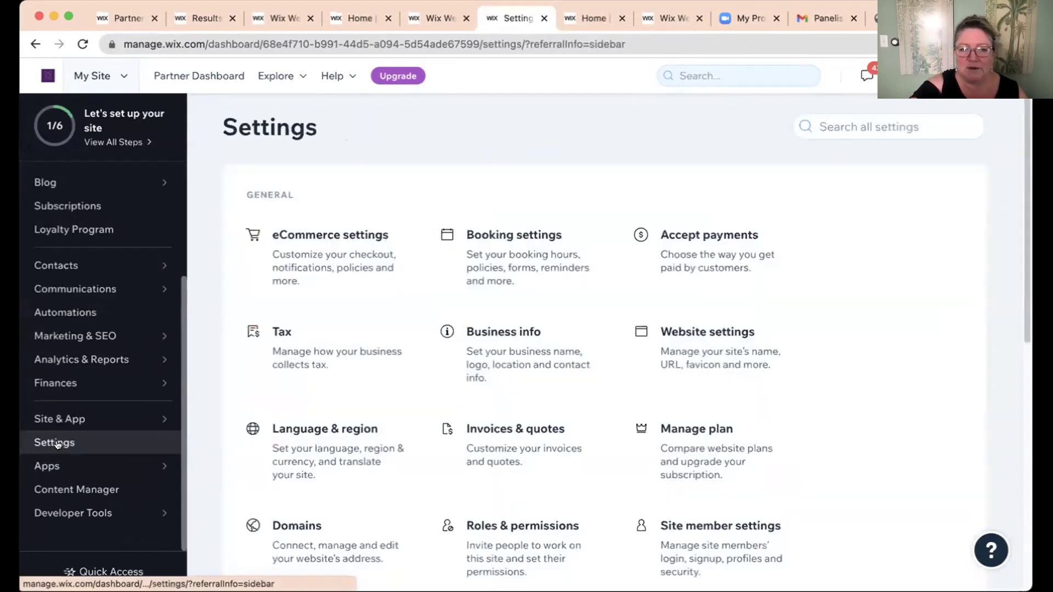
click(294, 530)
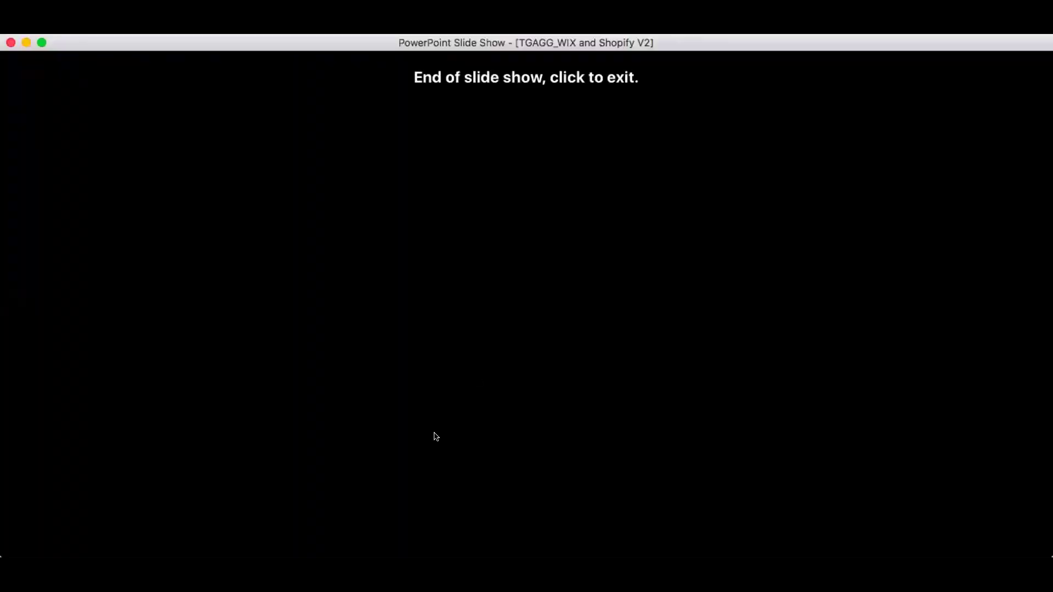
key(Left)
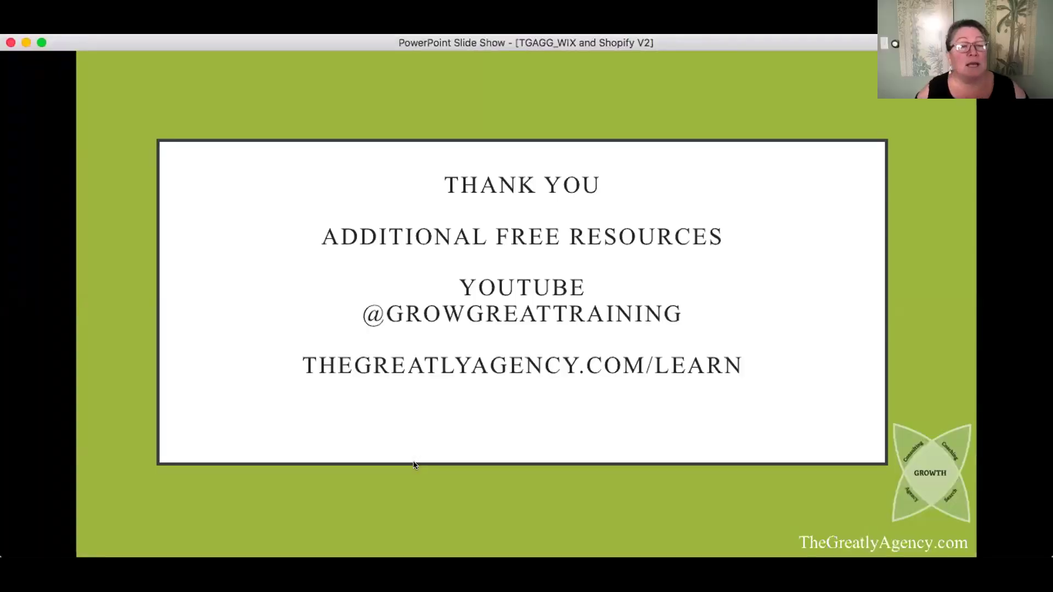